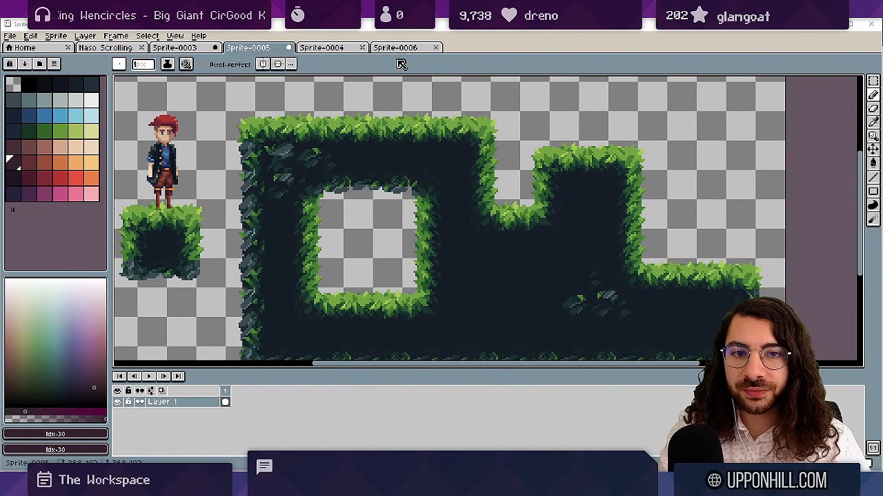
Create a new 64 × 64 px sprite with Indexed color mode, a transparent background and square pixels.
click(397, 48)
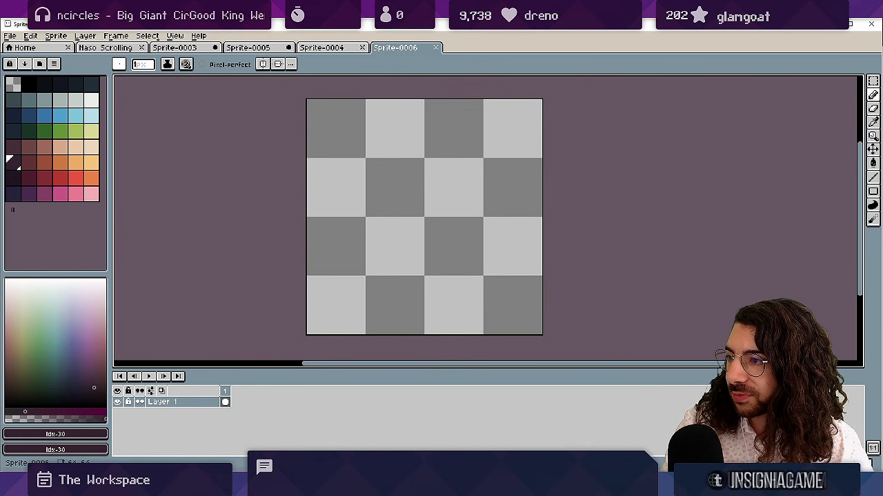
click(10, 35)
click(28, 52)
drag(412, 143, 252, 114)
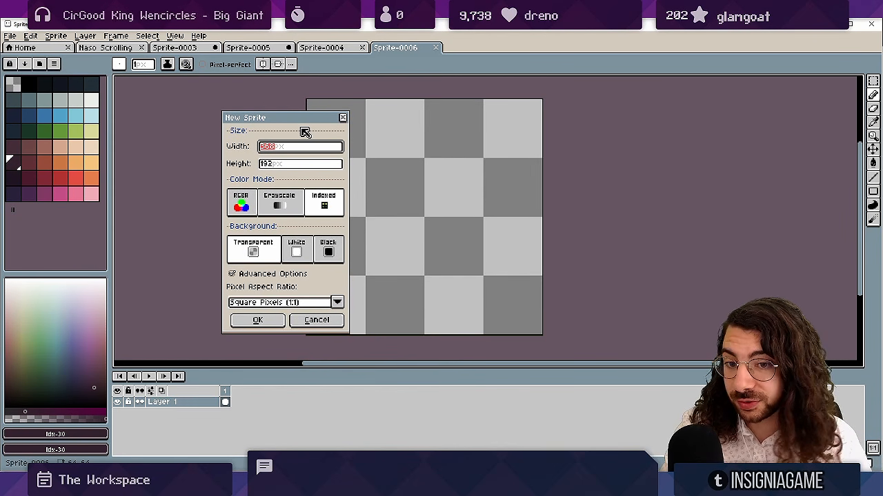
text(64)
key(Tab)
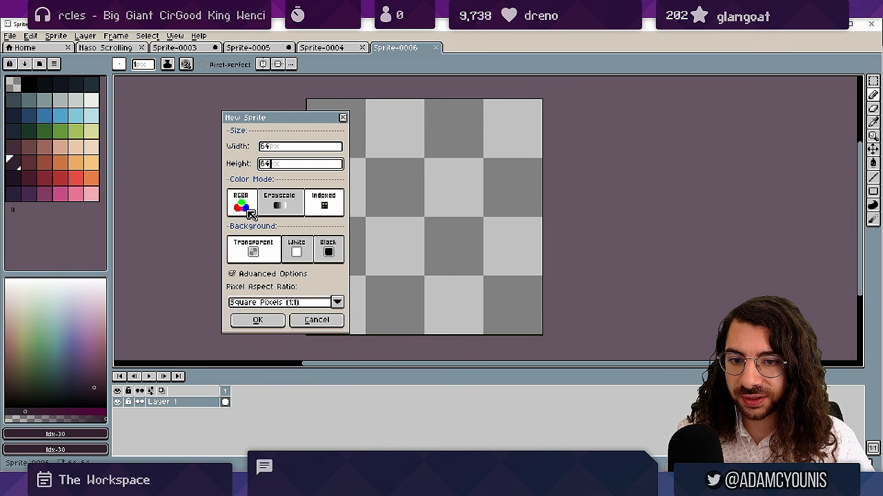
click(320, 203)
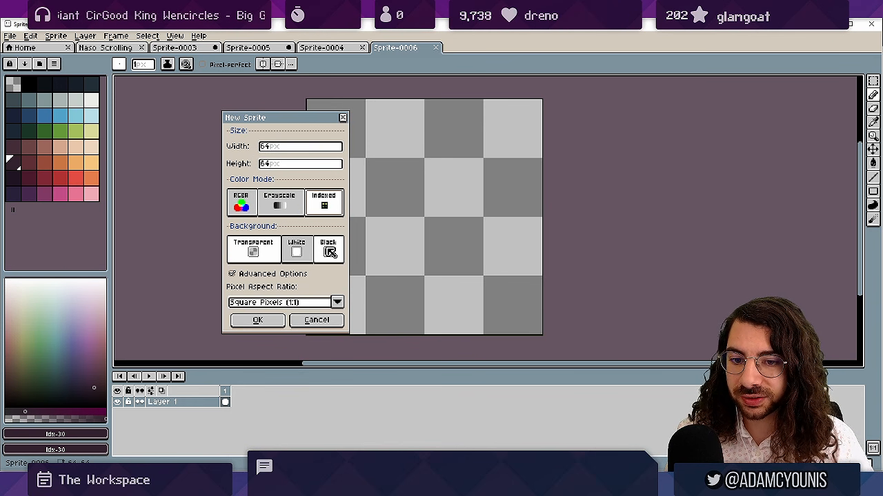
click(263, 303)
click(262, 305)
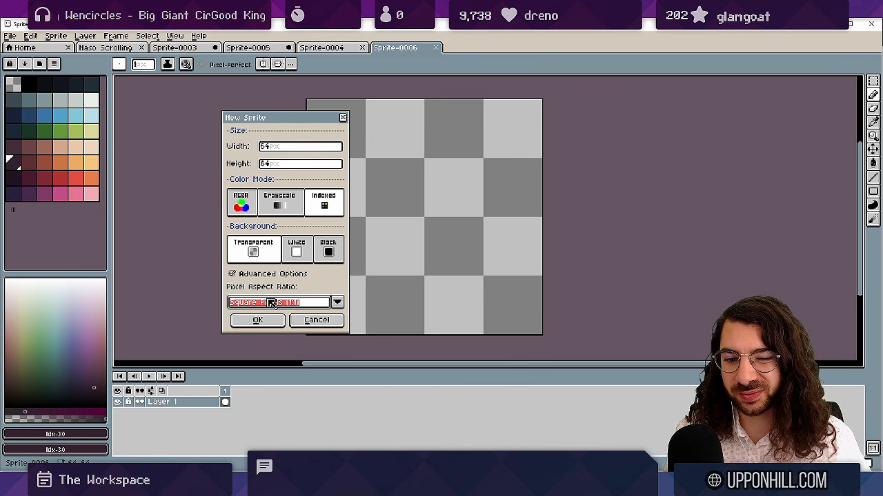
click(262, 320)
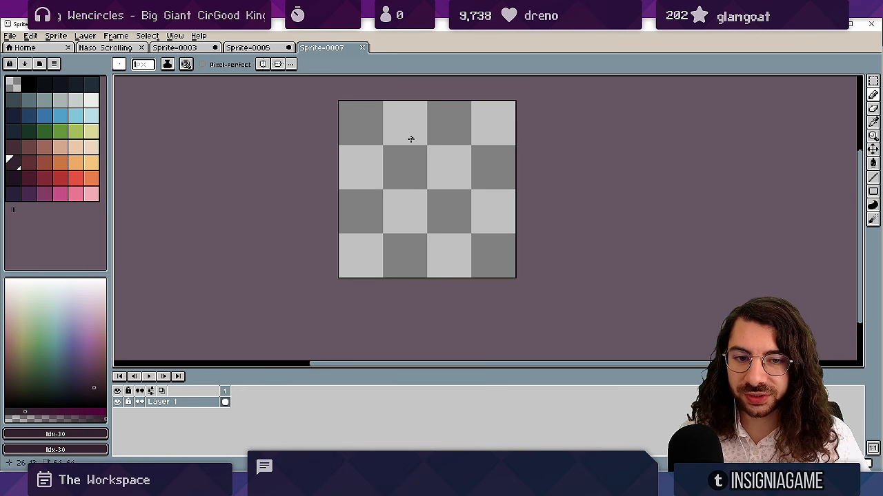
Sketch a dark, winding one-pixel freehand curve across the middle of the empty canvas.
mouse_move(364, 142)
mouse_down()
mouse_move(421, 136)
mouse_move(467, 223)
mouse_up()
key(ctrl+z)
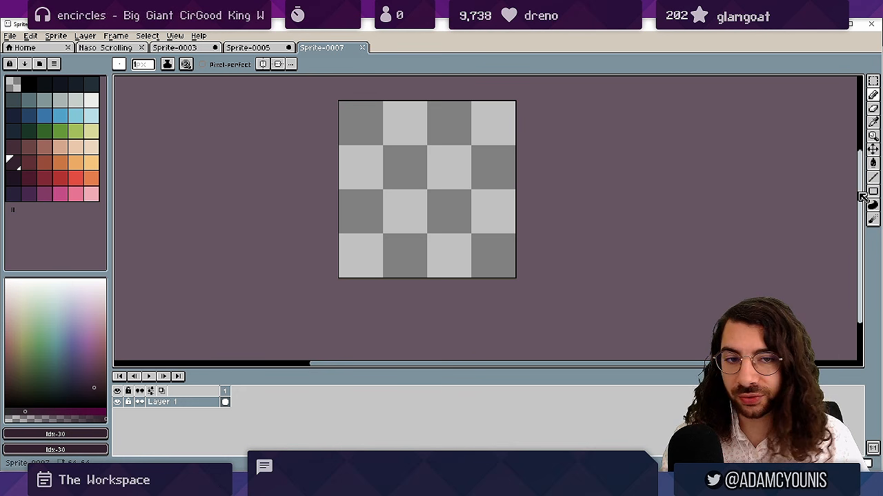
mouse_move(410, 136)
mouse_down()
mouse_move(390, 178)
mouse_move(468, 232)
mouse_up()
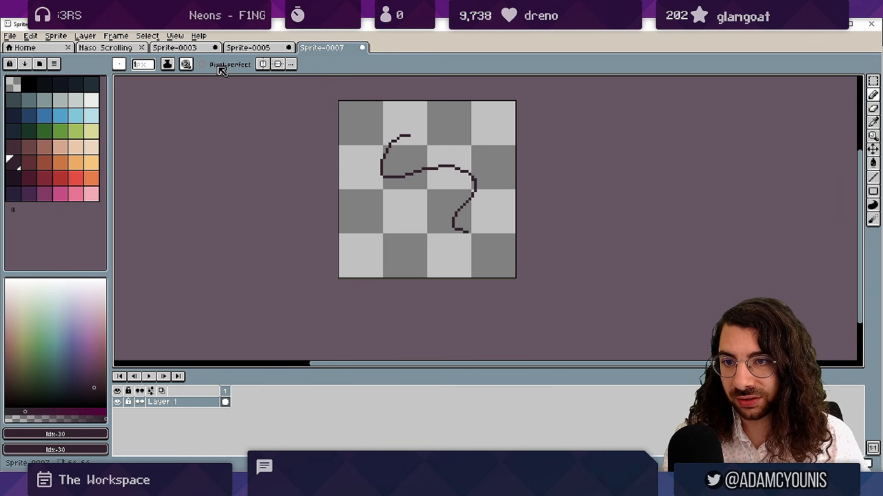
scroll(378, 176, up, 1)
drag(379, 176, 351, 204)
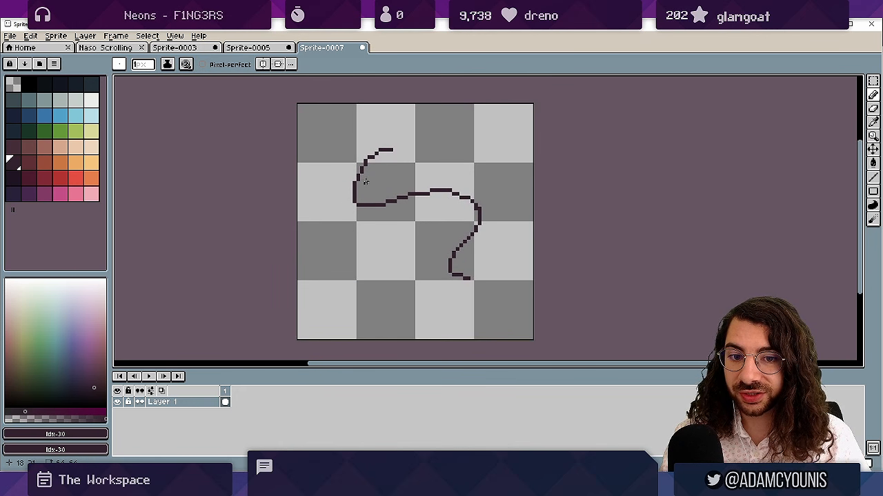
Scribble peach freehand loops around the dark curve, and undo all the strokes.
click(76, 147)
mouse_move(375, 171)
mouse_down()
mouse_move(422, 171)
mouse_move(404, 221)
mouse_move(351, 258)
mouse_move(350, 248)
mouse_up()
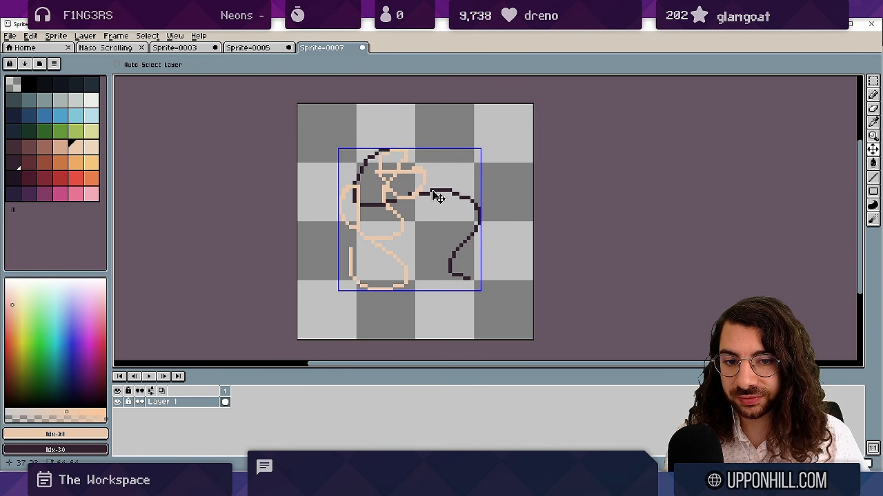
key(ctrl+z)
key(ctrl+z)
key(ctrl+z)
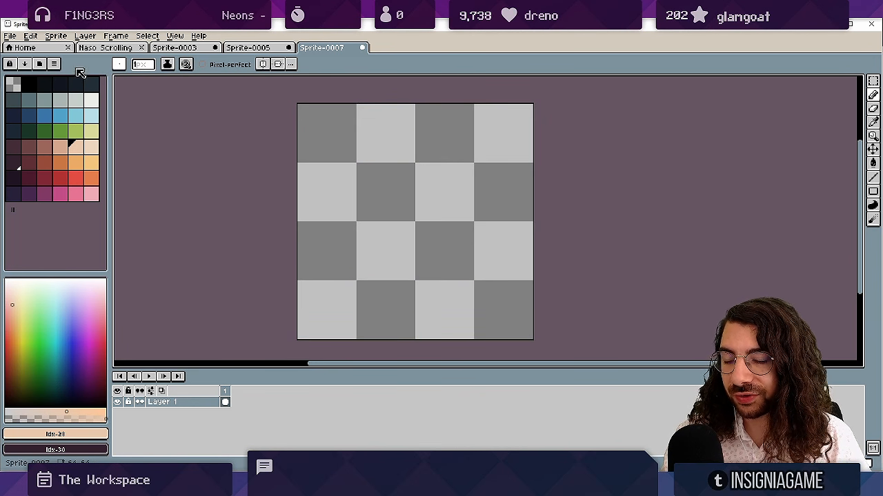
Switch the sprite's color mode to RGB.
click(55, 37)
mouse_move(66, 61)
click(170, 60)
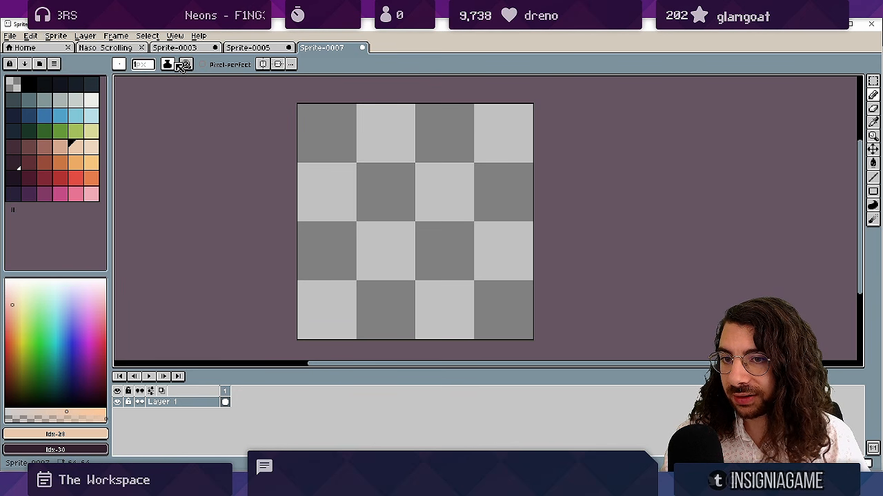
Draw a light blue and a darker blue test stroke with colors from the spectrum, and clear the canvas.
click(61, 311)
mouse_move(302, 238)
mouse_down()
mouse_move(339, 206)
mouse_move(425, 261)
mouse_up()
drag(64, 312, 65, 339)
mouse_move(387, 196)
mouse_down()
mouse_move(453, 184)
mouse_move(411, 252)
mouse_up()
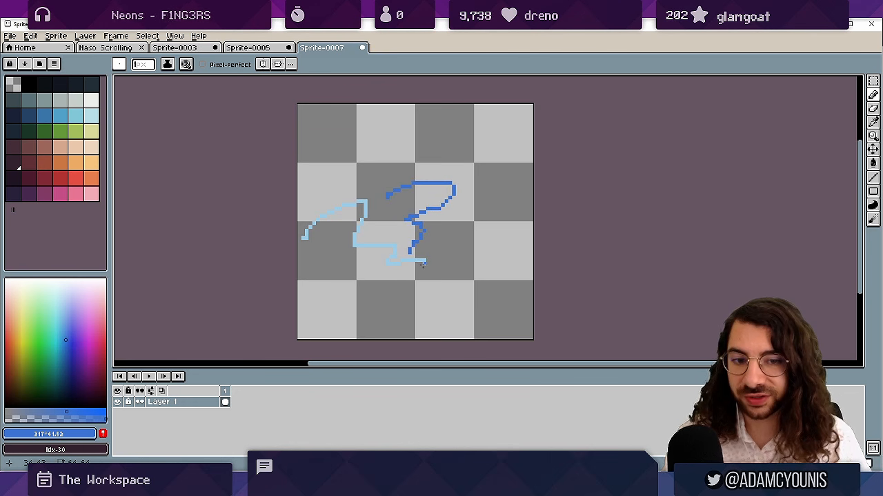
key(ctrl+a)
key(Delete)
key(ctrl+d)
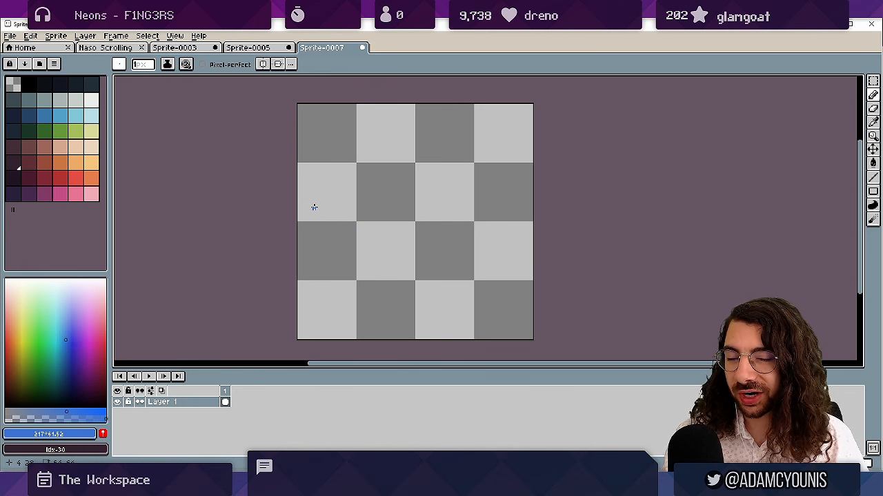
Choose the light pink palette color and try to extend the palette with its resize handle.
click(14, 95)
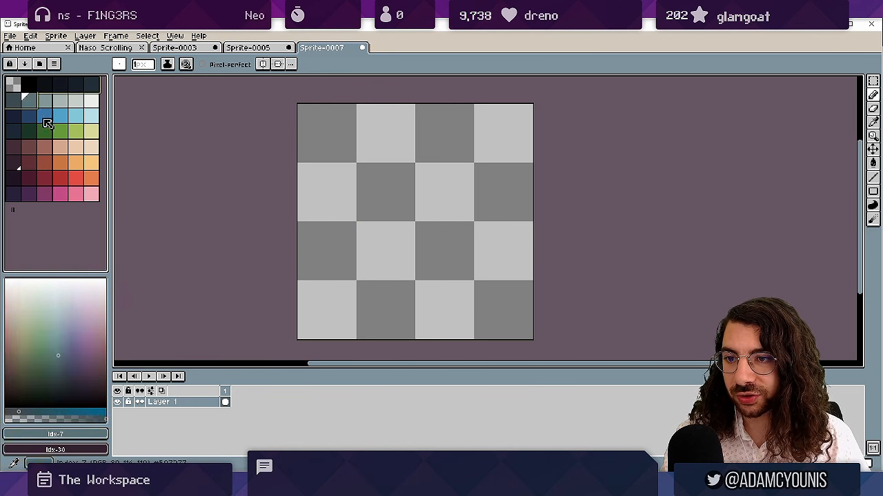
click(91, 194)
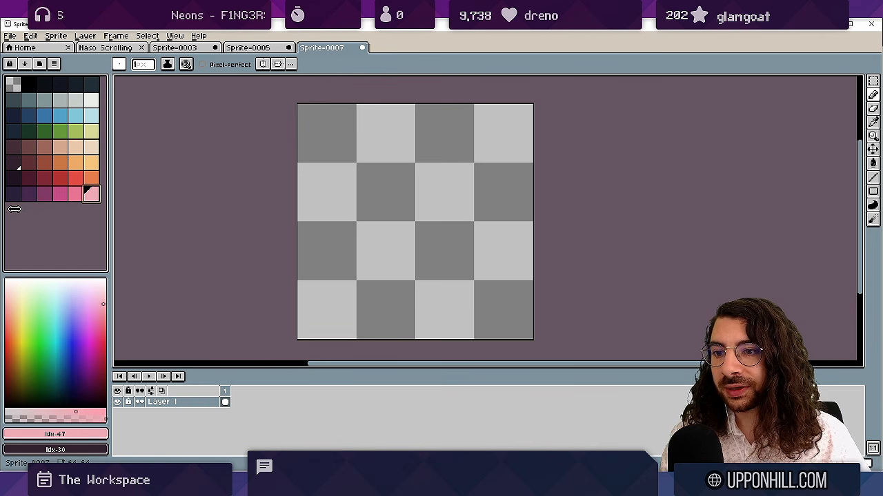
drag(13, 209, 106, 197)
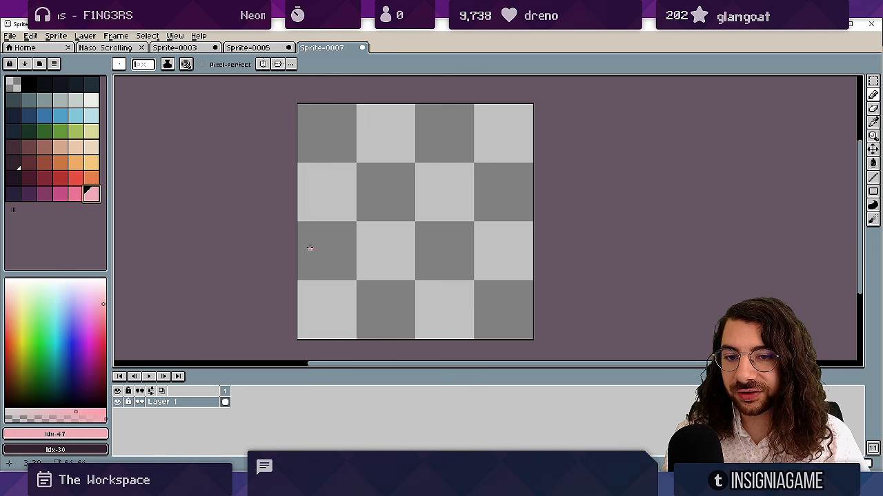
Convert the sprite to Indexed color mode.
click(60, 36)
mouse_move(62, 57)
click(173, 81)
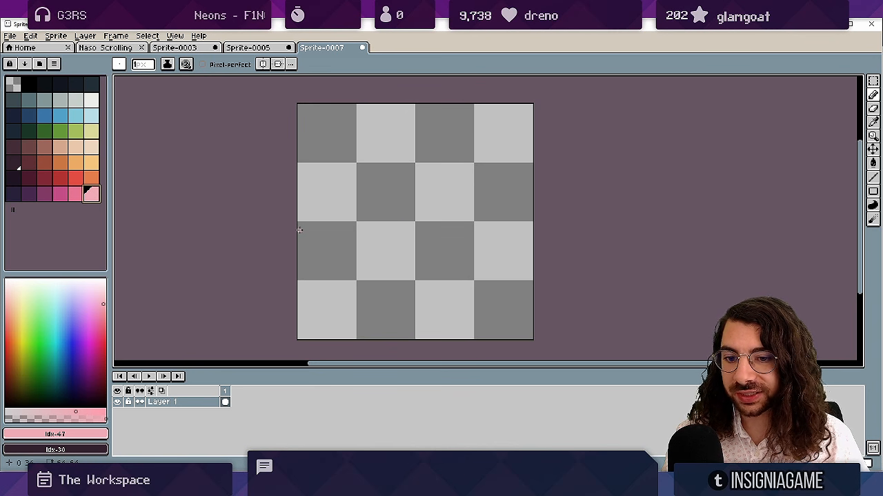
Choose a purple from the color spectrum and try to add it to the palette.
click(69, 321)
click(80, 322)
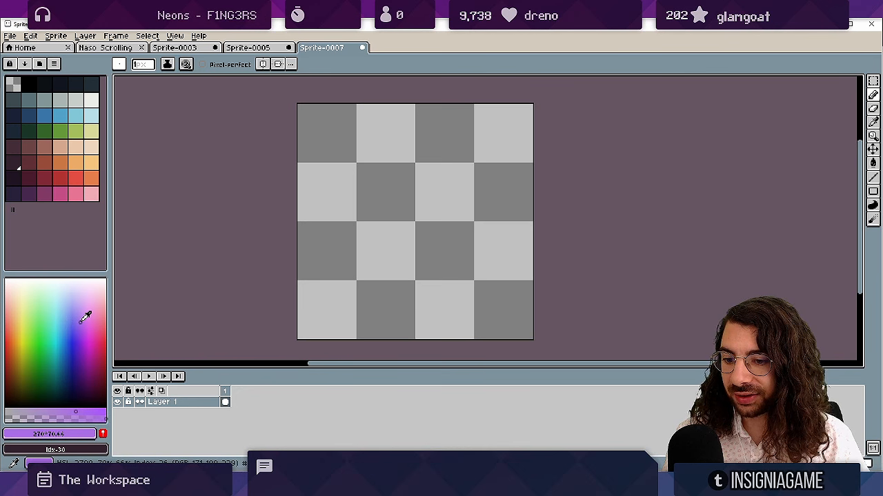
click(103, 434)
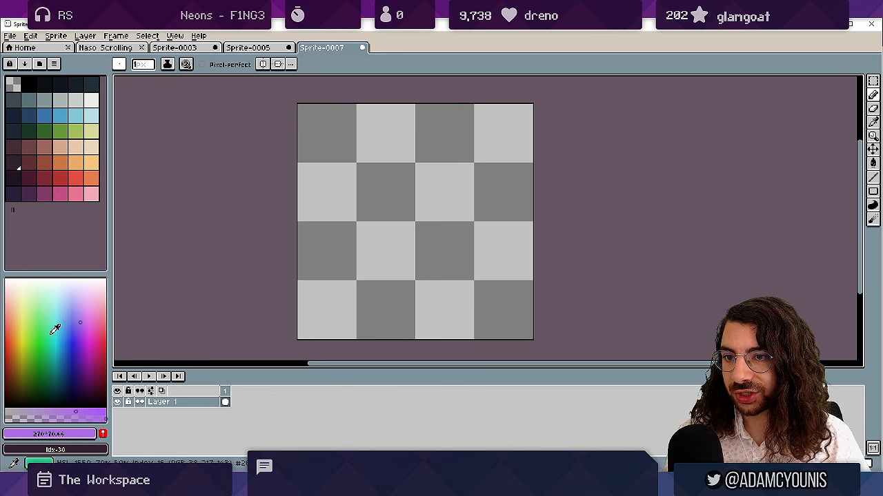
Look through the palette options and the available palette presets.
click(53, 64)
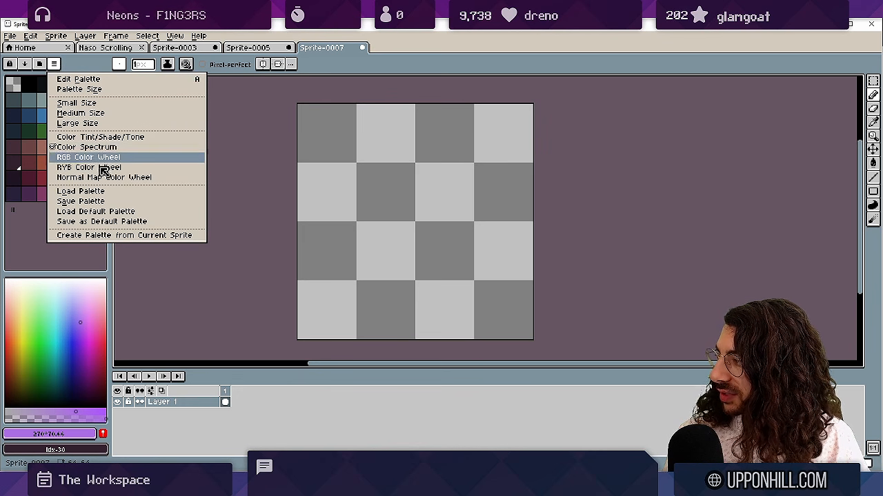
click(89, 68)
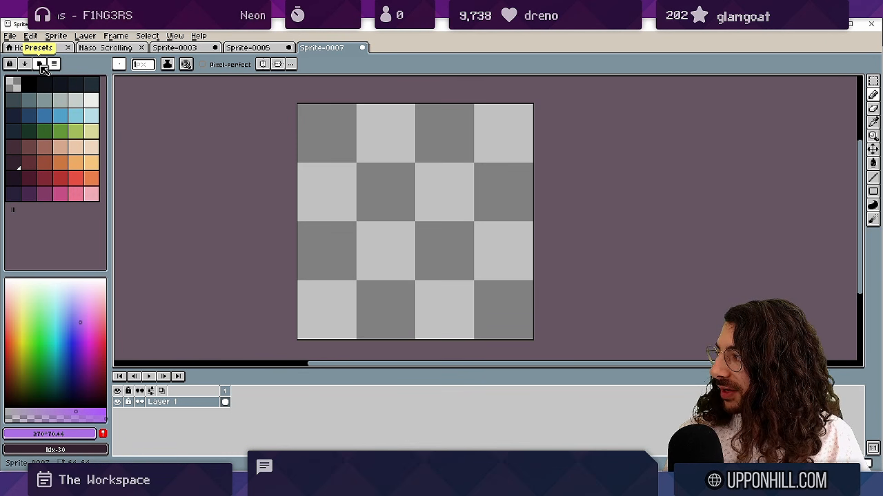
click(41, 64)
click(41, 66)
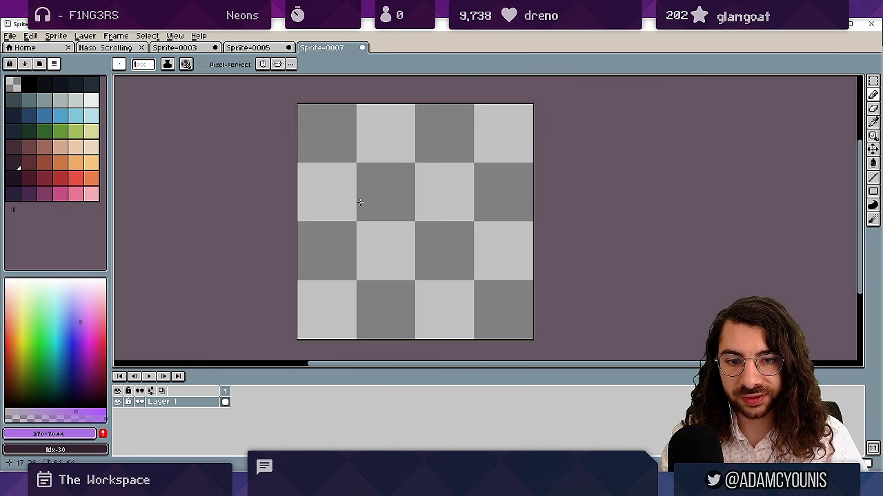
Fill the whole canvas with the red palette color Idx-39 using the Paint Bucket.
click(61, 180)
key(g)
click(379, 191)
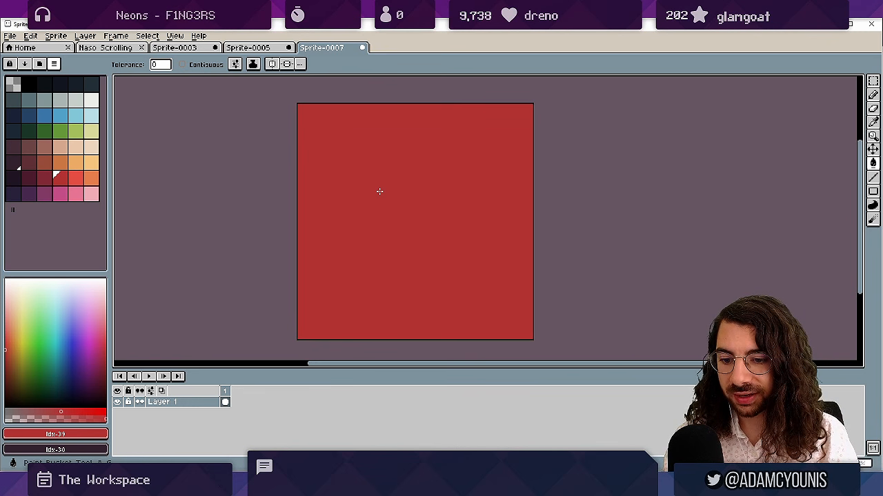
Add a new layer and draw a winding freehand curve on it in the dark red Idx-37.
key(shift+n)
click(31, 178)
key(b)
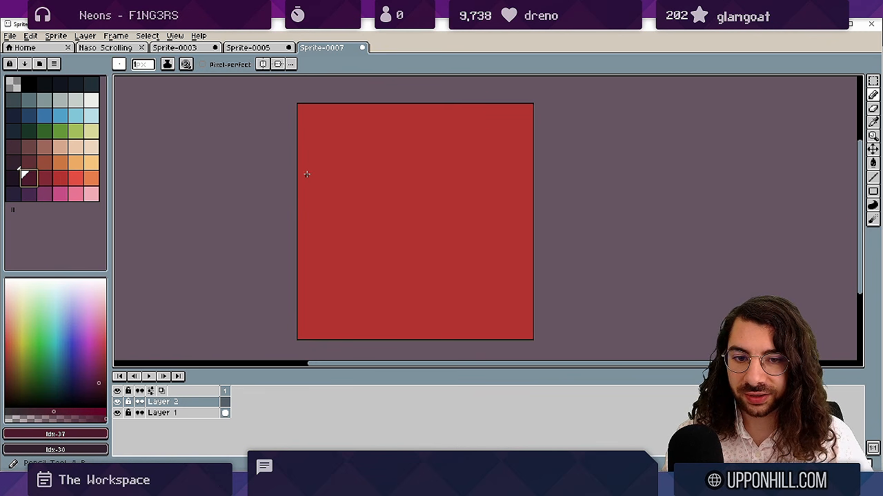
mouse_move(357, 184)
mouse_down()
mouse_move(391, 239)
mouse_move(475, 213)
mouse_up()
Move Layer 1 above Layer 2 and set its opacity to 108.
drag(177, 415, 187, 403)
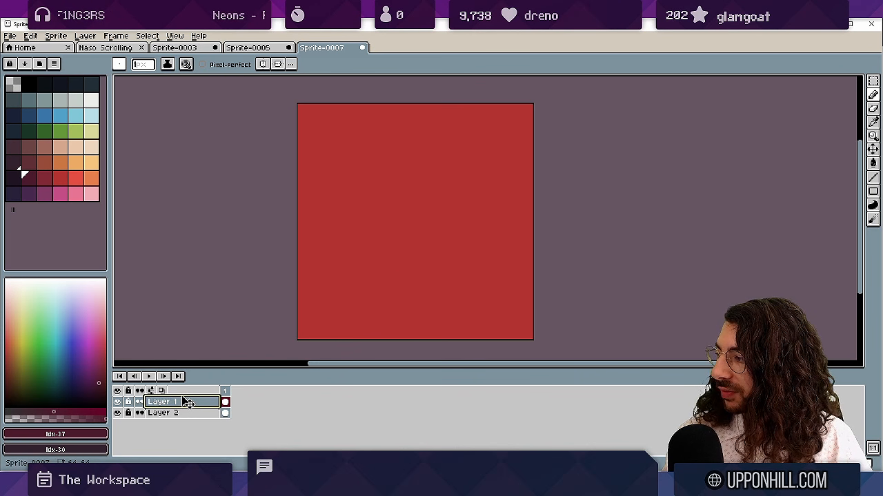
double_click(187, 403)
click(653, 189)
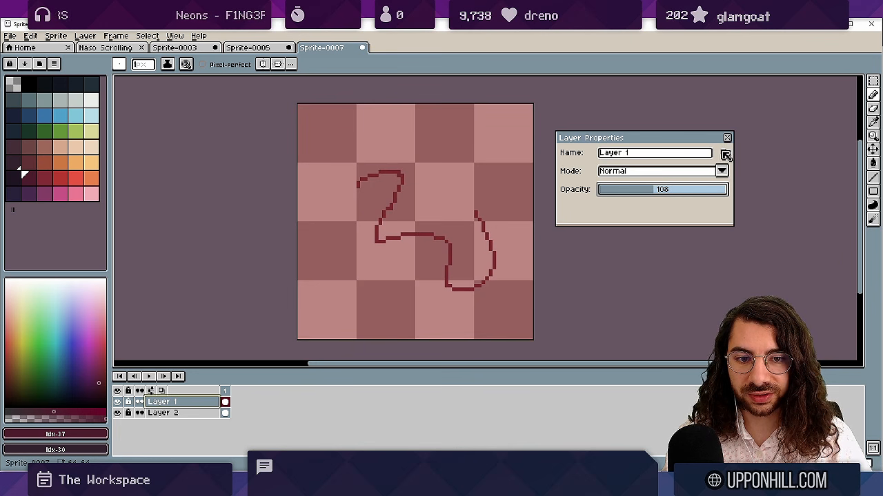
click(727, 137)
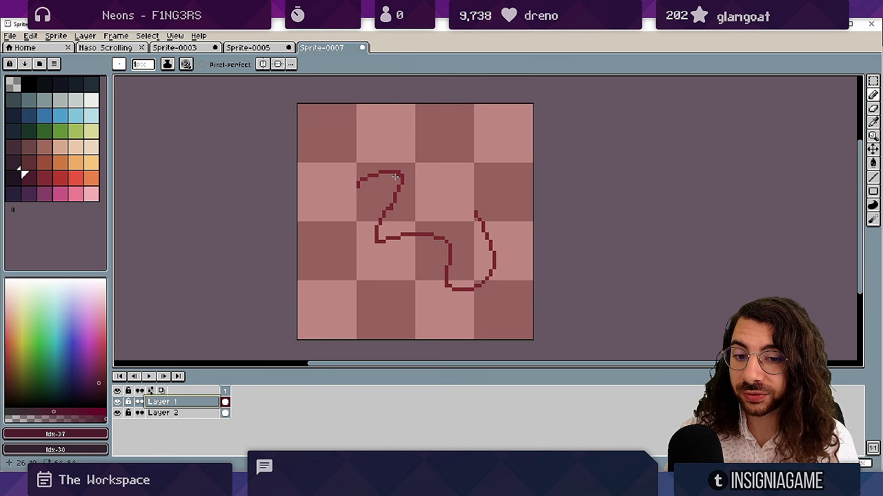
Undo the opacity change, layer reordering, curve, added layer and red fill.
key(ctrl+z)
key(ctrl+z)
key(ctrl+z)
key(ctrl+z)
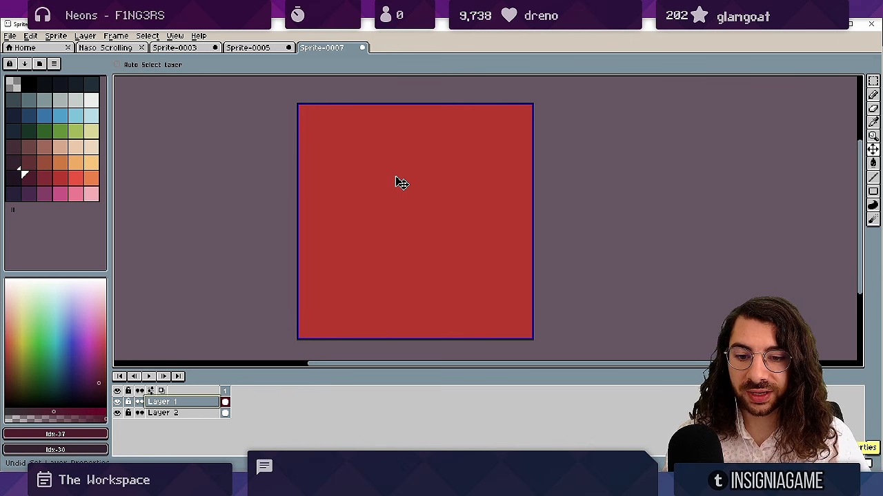
key(ctrl+z)
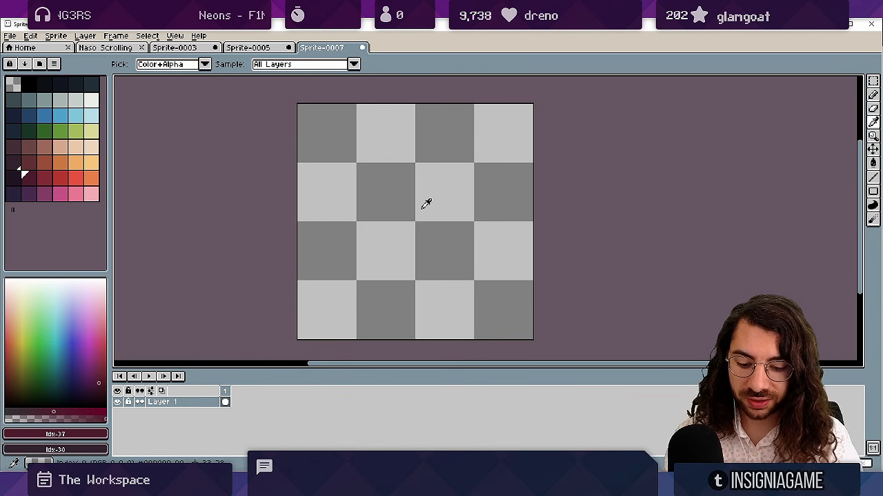
Add five new frames to the sprite's animation.
key(alt+n)
key(alt+n)
key(alt+n)
key(alt+n)
key(alt+n)
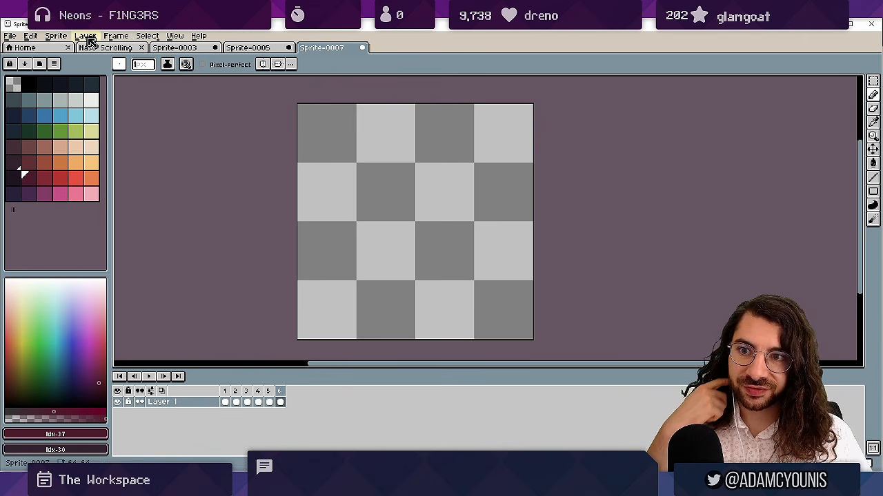
Look through the sprite, layer, frame, selection and view options, and open the Preview window and shrink it.
click(55, 35)
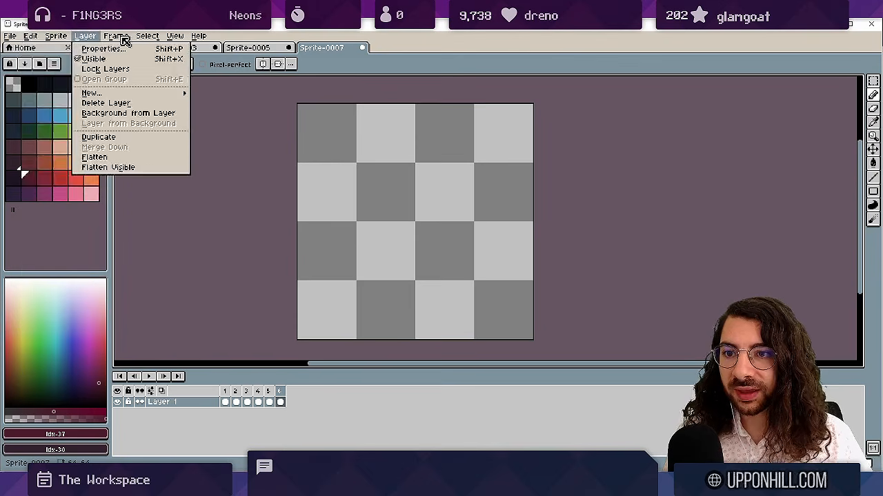
mouse_move(160, 37)
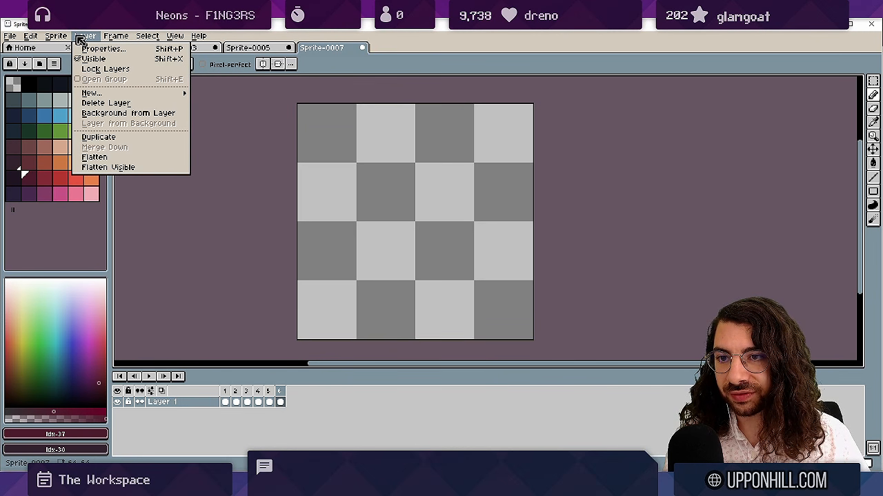
mouse_move(114, 39)
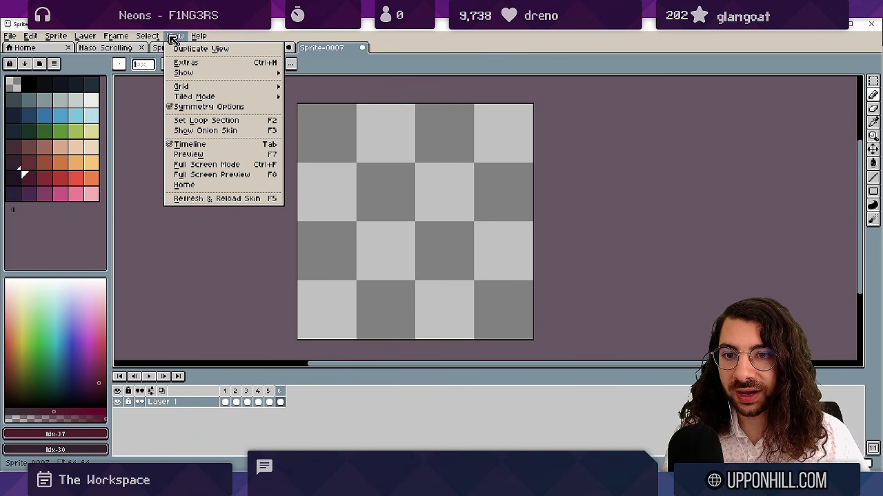
mouse_move(250, 87)
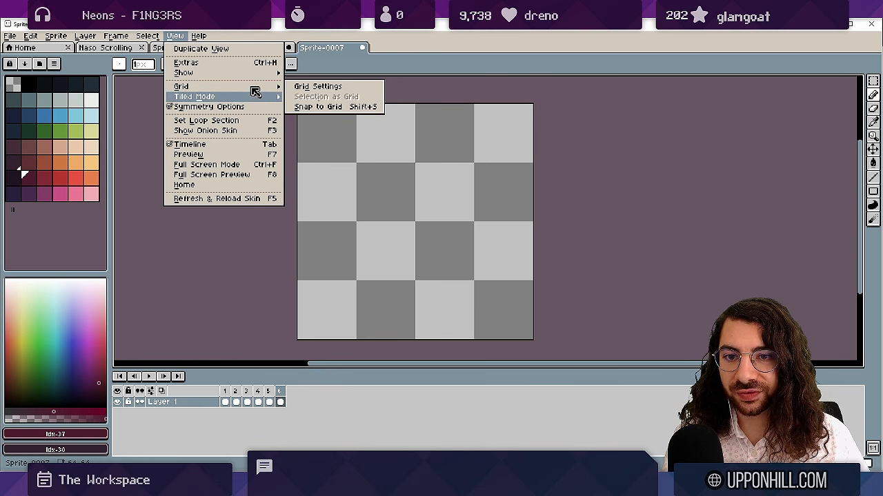
click(238, 160)
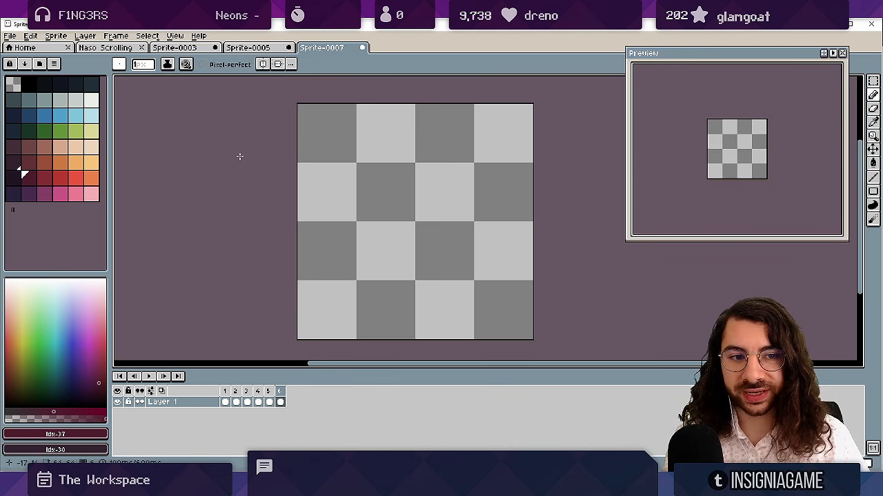
drag(624, 52, 723, 65)
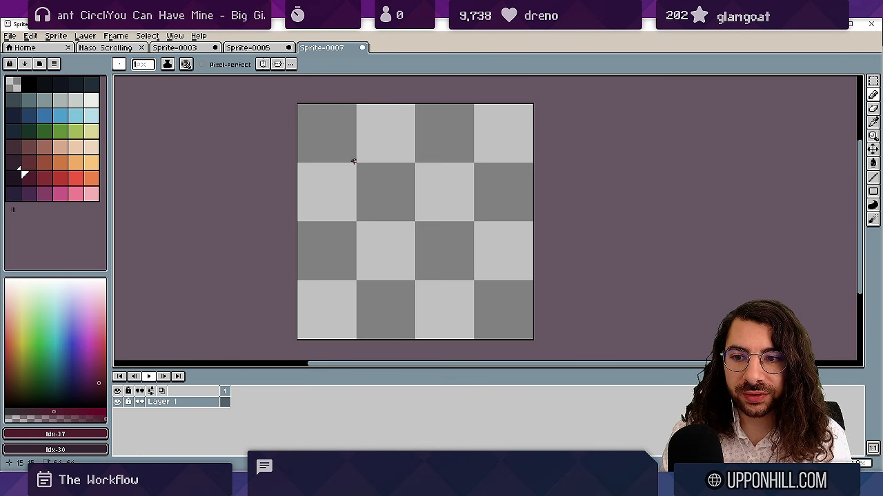
Draw a scattered trail of single pixels and short Pencil strokes in dark red Idx-37 near the middle of the canvas.
key(z)
click(403, 239)
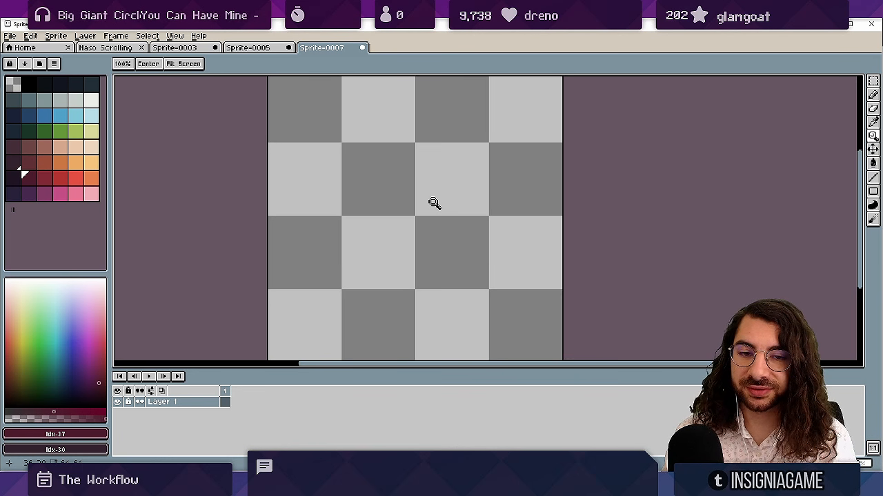
drag(514, 199, 491, 207)
scroll(513, 210, down, 1)
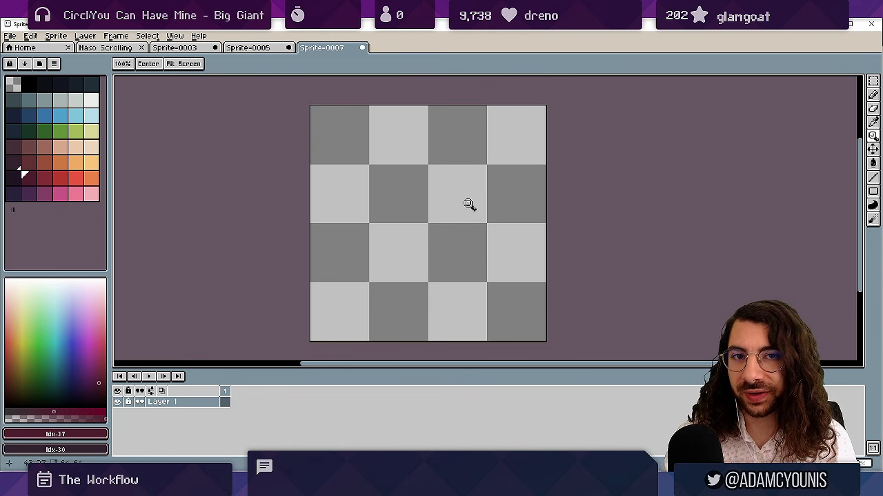
drag(416, 271, 483, 271)
key(b)
drag(382, 234, 382, 248)
mouse_move(411, 249)
mouse_down()
mouse_move(411, 233)
mouse_move(397, 234)
mouse_up()
click(382, 204)
click(352, 204)
click(352, 175)
click(352, 160)
click(382, 160)
click(397, 190)
drag(411, 189, 441, 189)
Undo all the dark red test pixels near the middle of the canvas.
key(ctrl+z)
key(ctrl+z)
key(ctrl+z)
key(ctrl+z)
key(ctrl+z)
key(ctrl+z)
key(ctrl+z)
key(ctrl+z)
key(ctrl+z)
key(ctrl+z)
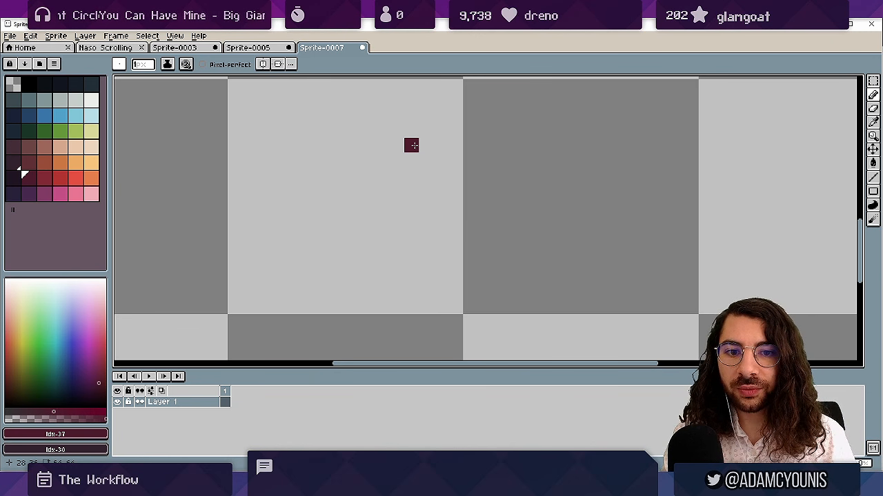
Reduce the timeline's height to give the canvas more room, keeping the whole sprite in view.
key(z)
scroll(449, 235, down, 3)
drag(447, 231, 428, 256)
scroll(421, 248, down, 1)
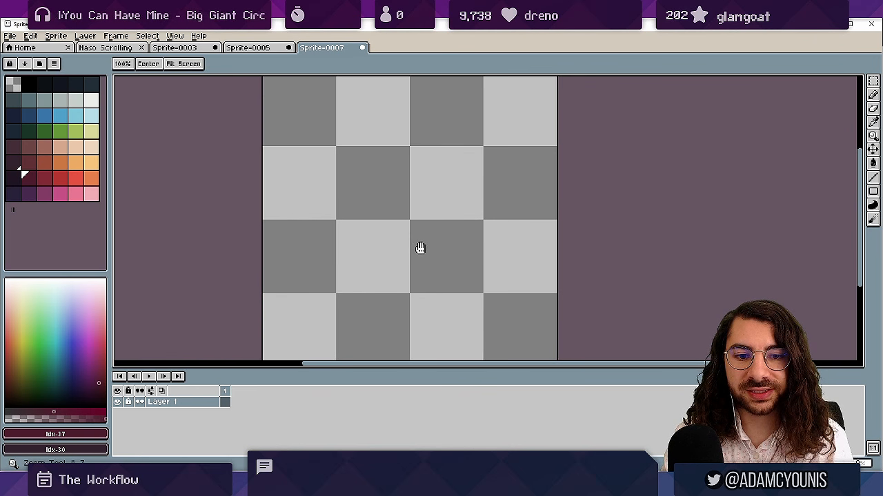
scroll(420, 248, down, 1)
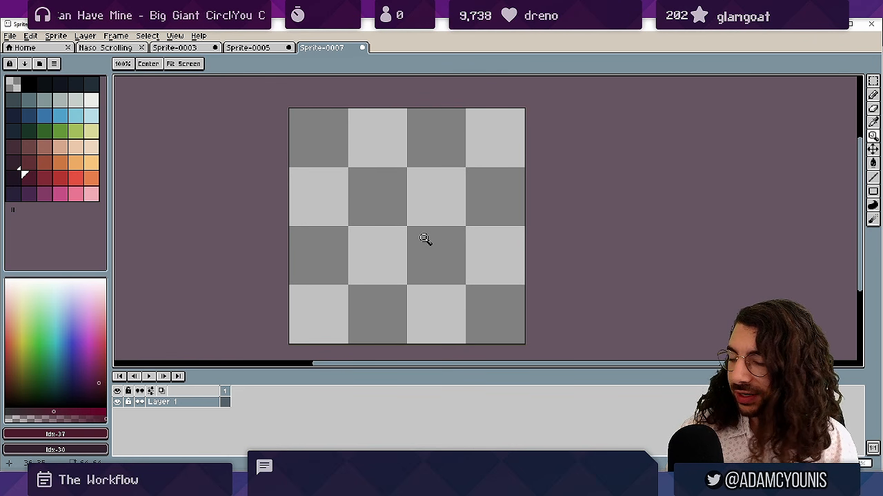
drag(410, 369, 418, 412)
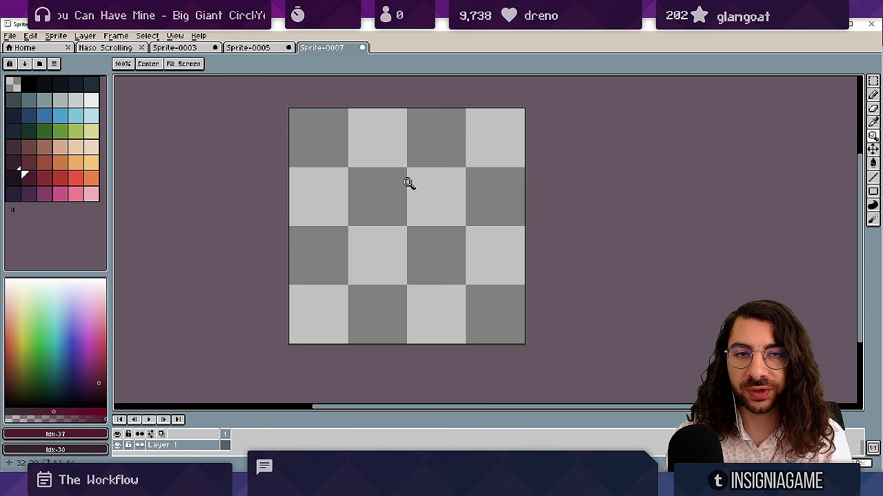
Set the Pencil brush to 9 px and draw a thick winding stroke in dark red Idx-37 down the middle of the sprite.
key(b)
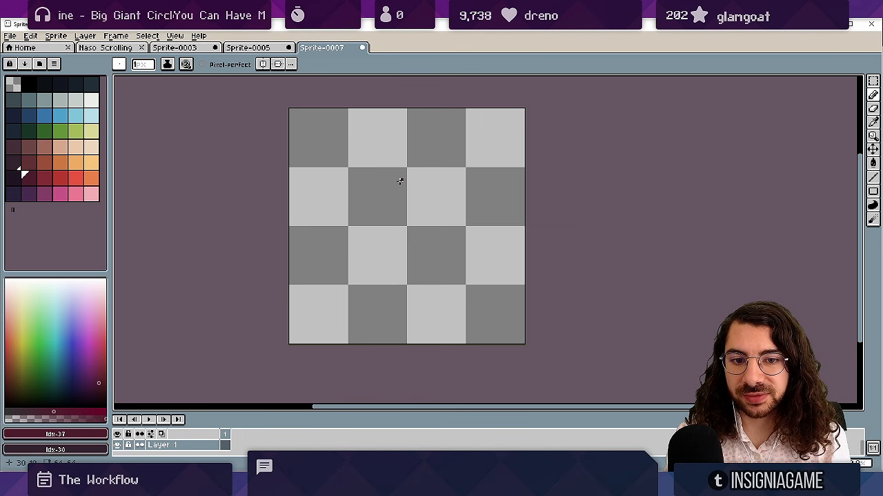
scroll(418, 213, down, 8)
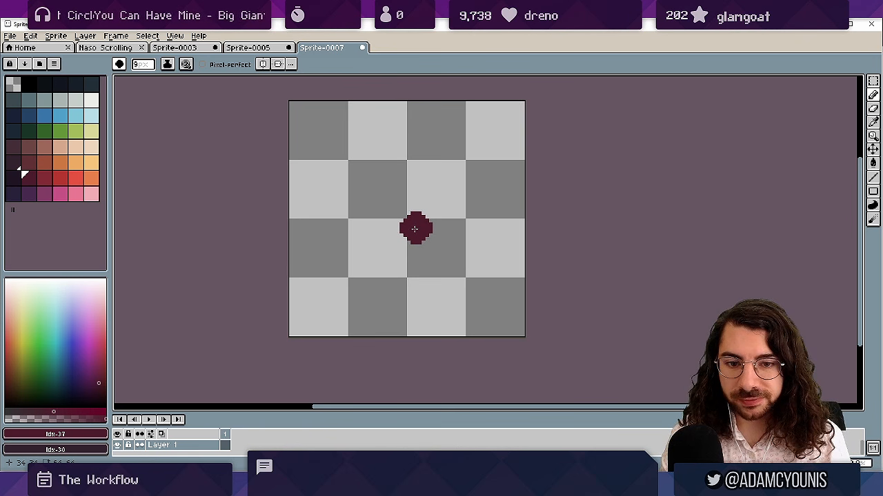
mouse_move(361, 173)
mouse_down()
mouse_move(467, 257)
mouse_move(482, 224)
mouse_up()
key(ctrl+z)
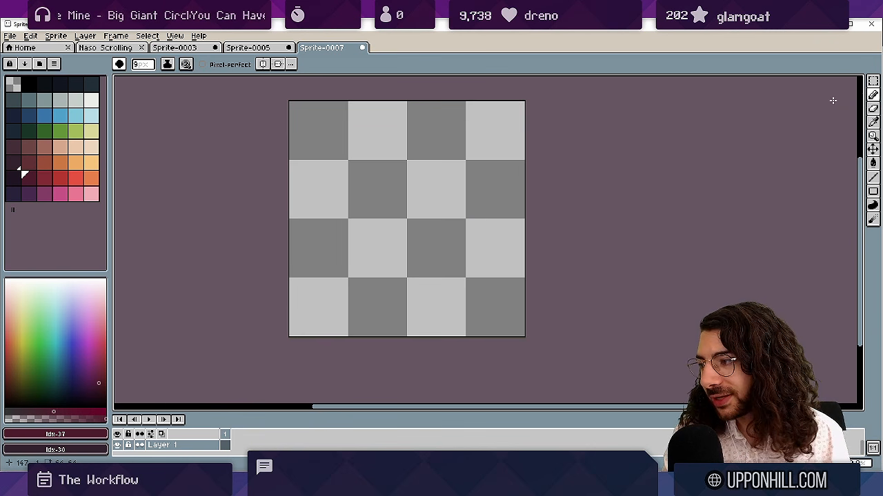
mouse_move(348, 215)
mouse_down()
mouse_move(429, 295)
mouse_move(458, 296)
mouse_up()
mouse_move(346, 212)
mouse_down()
mouse_move(363, 187)
mouse_move(408, 270)
mouse_move(434, 266)
mouse_up()
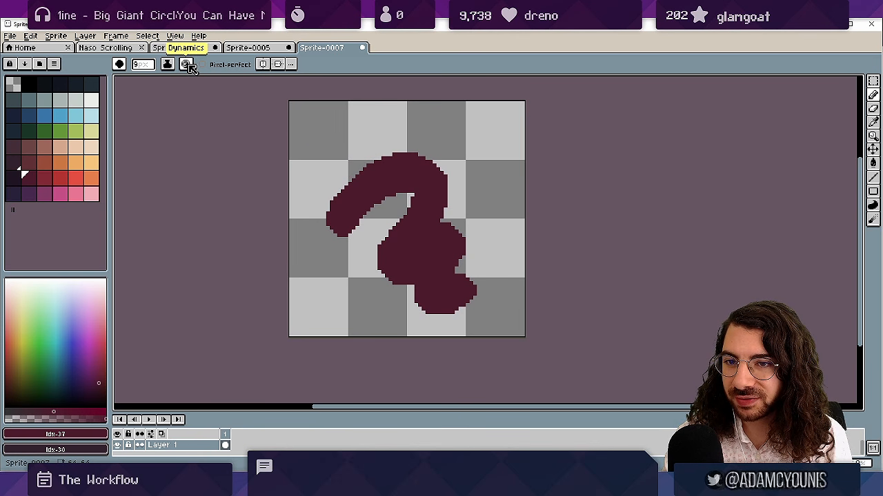
Switch symmetry about the vertical centre axis on and off, and draw a thin 1 px arc above the thick stroke.
click(264, 64)
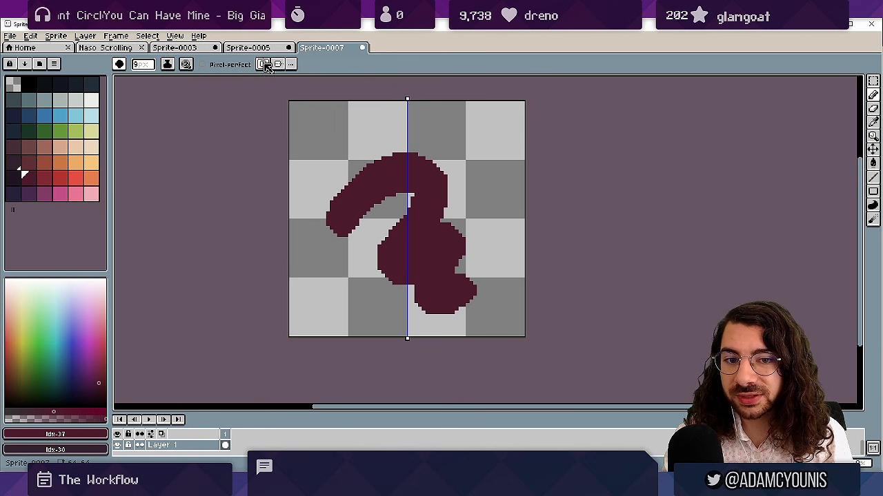
click(264, 65)
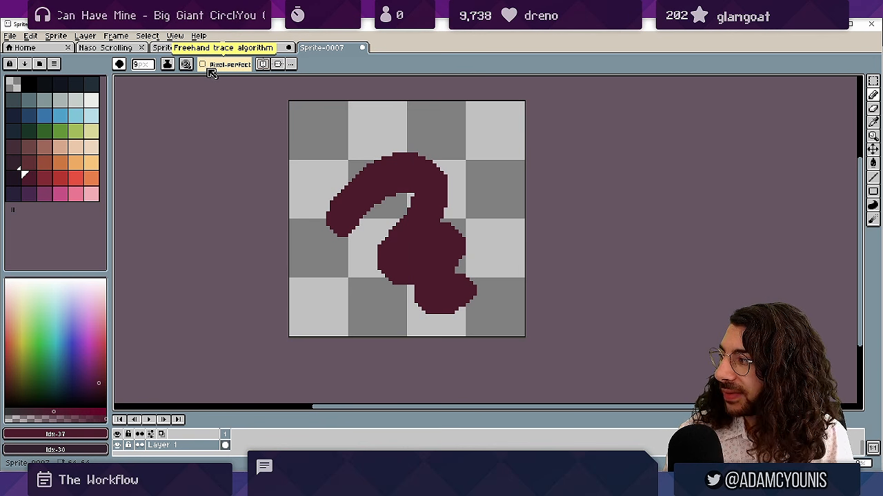
key(z)
drag(382, 142, 416, 128)
drag(399, 170, 405, 227)
key(b)
scroll(386, 189, up, 8)
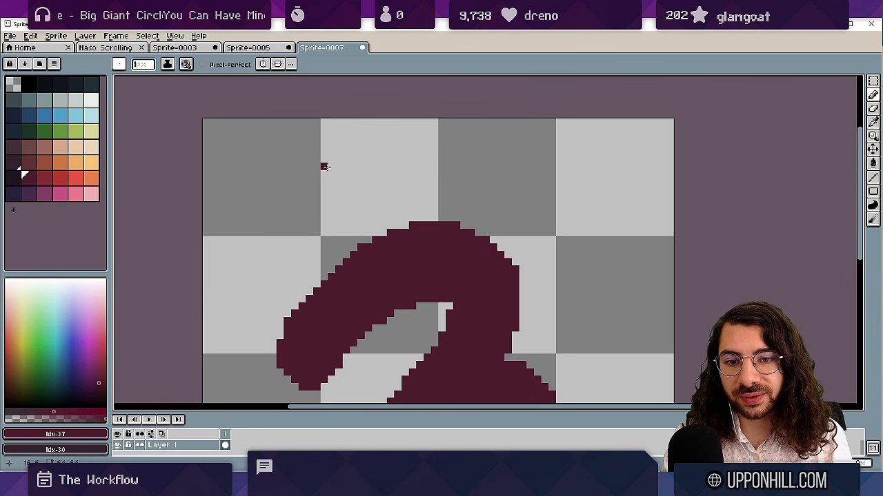
scroll(353, 159, up, 1)
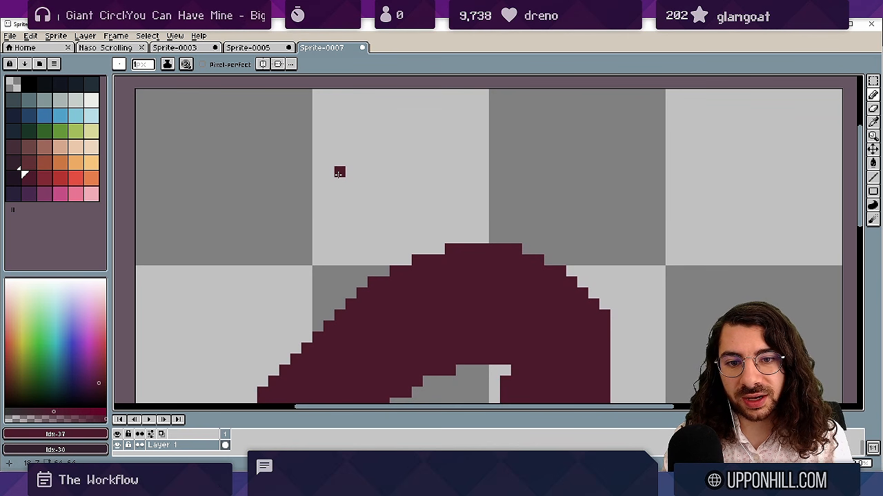
mouse_move(339, 171)
mouse_down()
mouse_move(377, 140)
mouse_move(429, 129)
mouse_move(485, 164)
mouse_up()
Draw a stair-stepped 1 px line with doubled corners and a cleaner diagonal line beside it, right of the thin arc.
key(z)
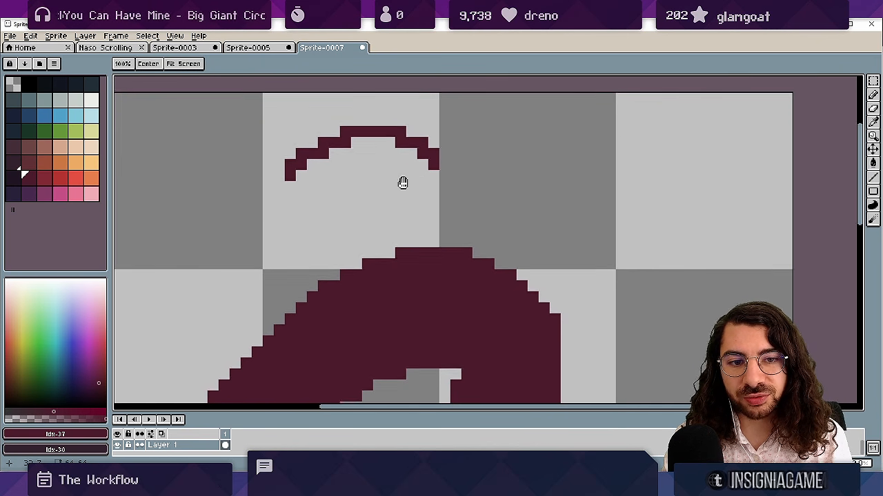
click(400, 172)
scroll(357, 186, up, 1)
key(b)
click(355, 189)
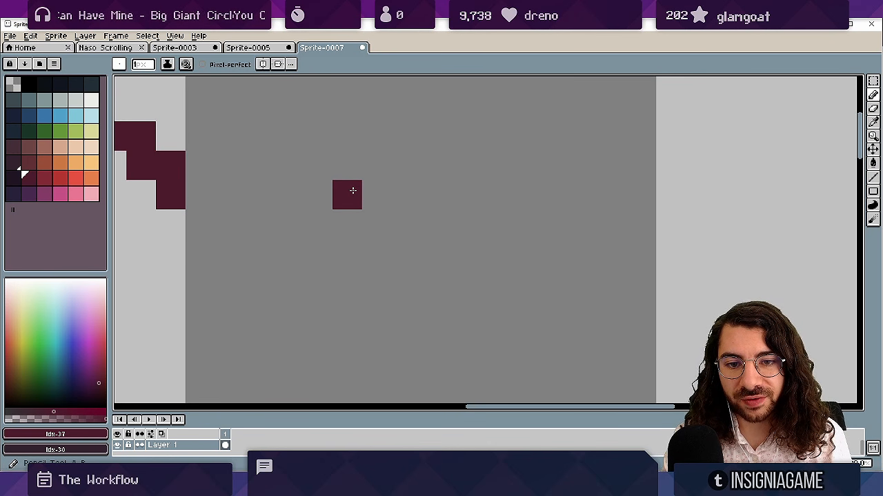
drag(353, 175, 363, 176)
drag(382, 148, 391, 146)
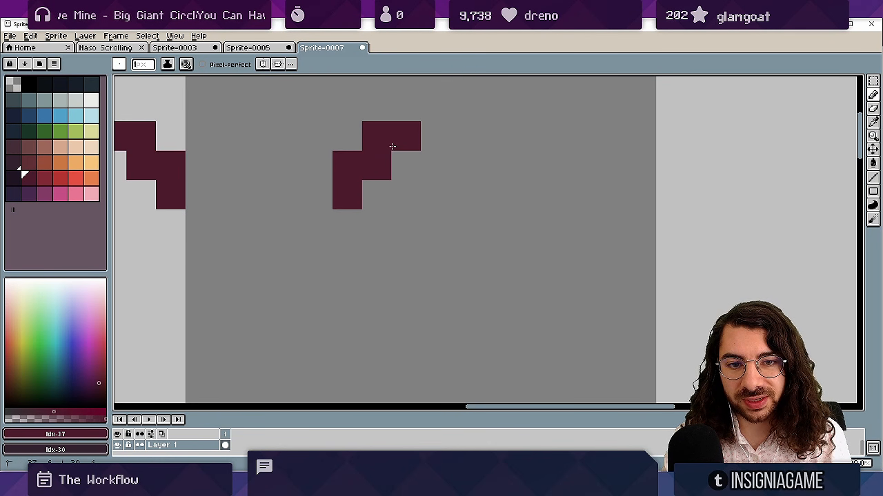
drag(406, 107, 436, 111)
mouse_move(395, 146)
mouse_down()
mouse_move(309, 195)
mouse_move(340, 211)
mouse_move(371, 181)
mouse_move(440, 165)
mouse_up()
Enable Pixel-perfect and draw a winding 1 px curve with small solid pixel clusters near its end.
scroll(374, 161, up, 2)
key(b)
click(233, 67)
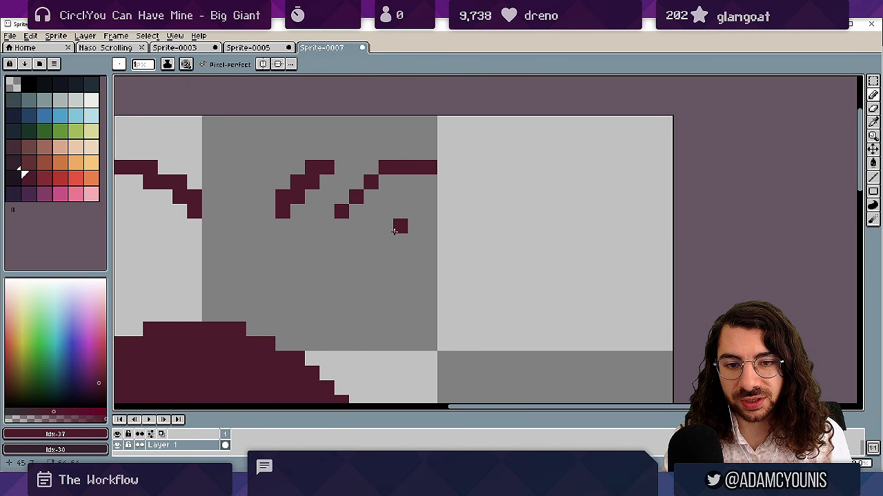
mouse_move(370, 271)
mouse_down()
mouse_move(409, 215)
mouse_move(440, 197)
mouse_move(469, 198)
mouse_move(481, 227)
mouse_move(478, 256)
mouse_move(493, 279)
mouse_move(526, 262)
mouse_up()
click(518, 189)
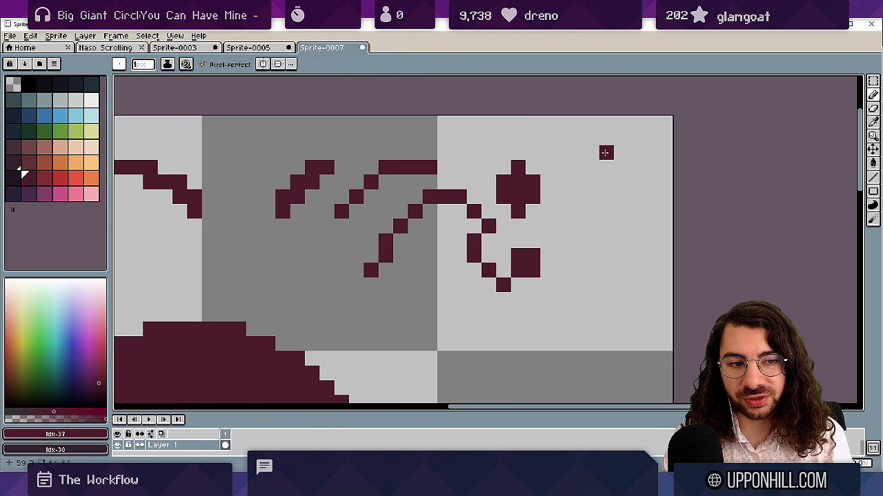
Draw an L-shaped pixel corner and another winding 1 px curve below it near the sprite's right edge.
click(606, 182)
drag(612, 158, 615, 158)
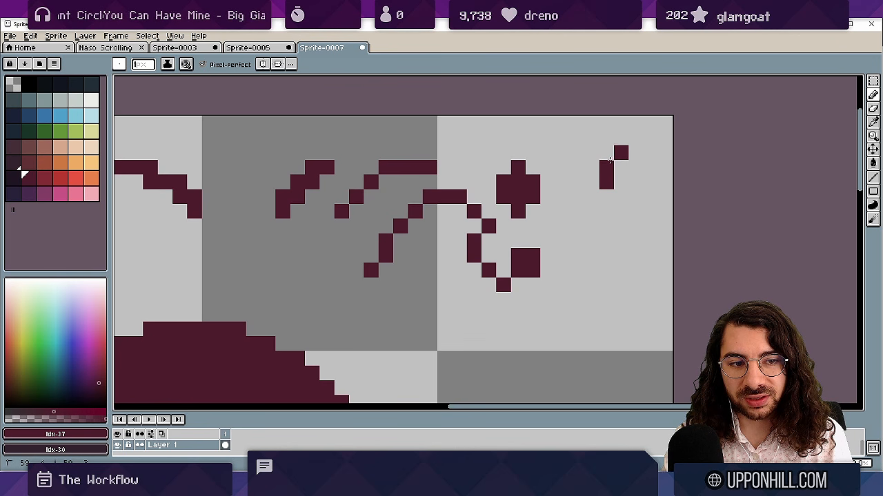
mouse_move(591, 270)
mouse_down()
mouse_move(610, 239)
mouse_move(626, 244)
mouse_move(637, 274)
mouse_move(619, 300)
mouse_move(550, 340)
mouse_move(544, 370)
mouse_move(565, 387)
mouse_move(601, 387)
mouse_up()
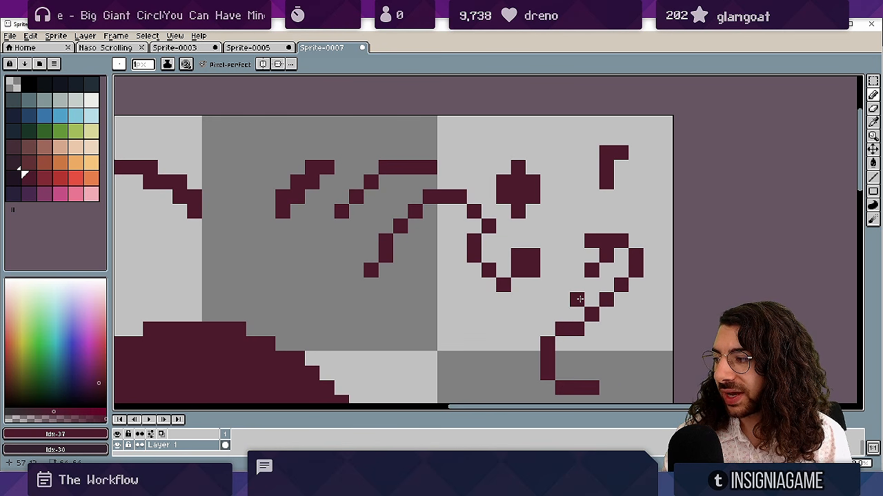
click(629, 279)
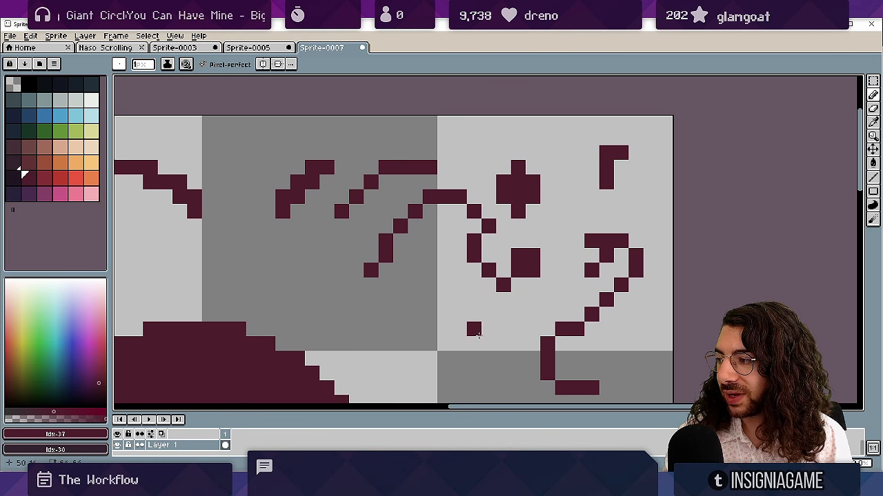
drag(444, 343, 449, 318)
click(459, 315)
click(563, 269)
Undo all the thin 1 px test strokes, leaving only the thick dark red shape.
key(ctrl+z)
key(ctrl+z)
key(ctrl+z)
key(ctrl+z)
key(ctrl+z)
key(ctrl+z)
key(ctrl+z)
key(ctrl+z)
key(ctrl+z)
key(ctrl+z)
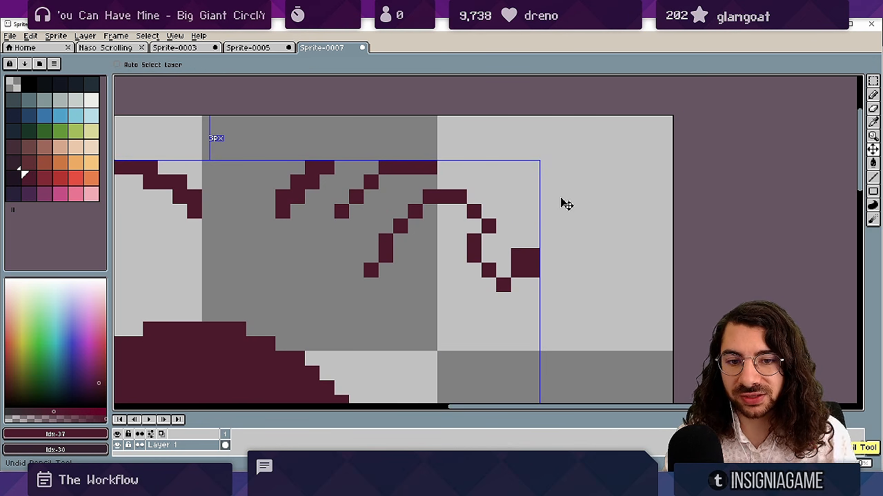
scroll(415, 214, down, 2)
mouse_move(392, 243)
mouse_down()
mouse_move(440, 193)
mouse_move(401, 225)
mouse_up()
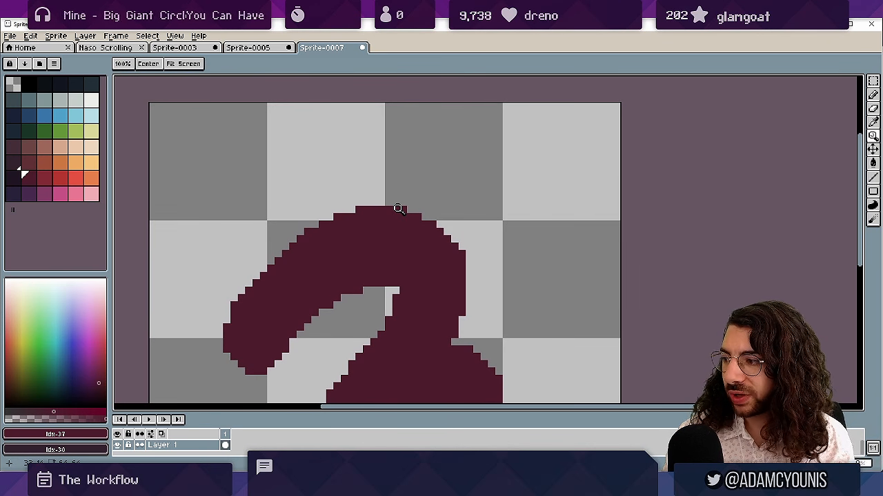
Try a thin Pencil arc and an Eraser stroke above the thick shape, and undo both.
key(b)
mouse_move(292, 195)
mouse_down()
mouse_move(308, 172)
mouse_move(359, 164)
mouse_up()
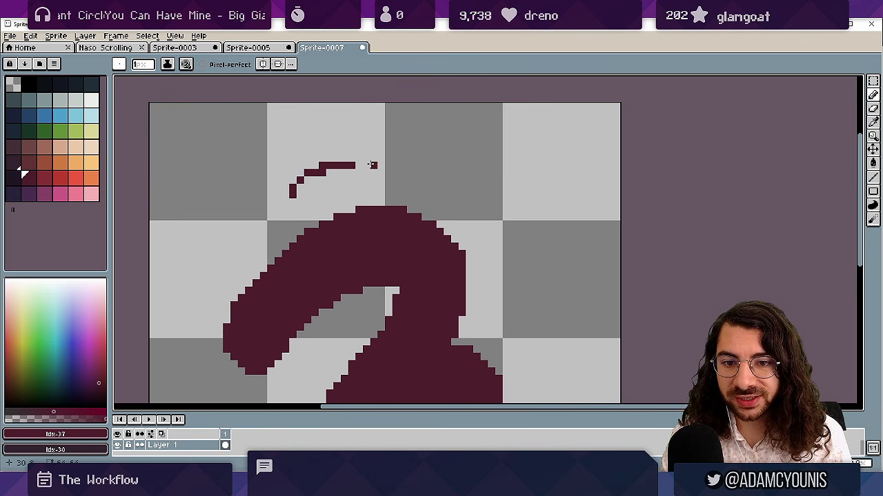
key(e)
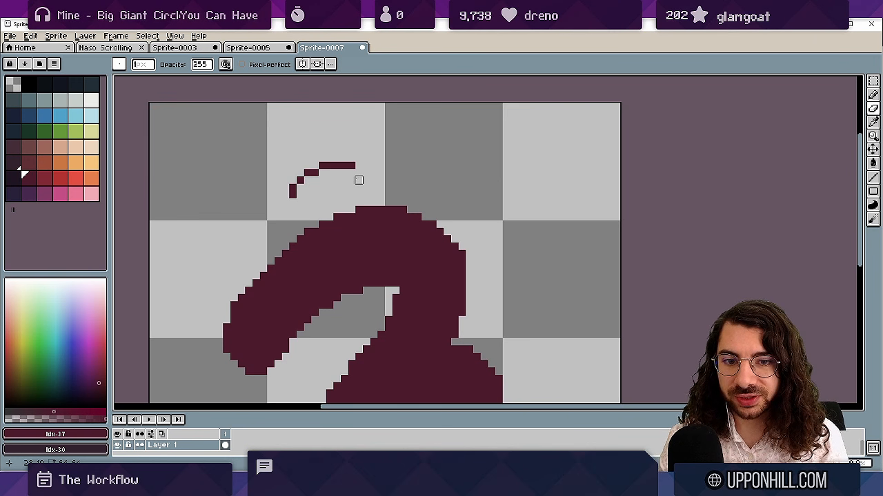
mouse_move(373, 210)
mouse_down()
mouse_move(414, 266)
mouse_move(384, 166)
mouse_up()
key(ctrl+z)
key(v)
key(ctrl+z)
Reshape the upper part of the thick stroke into a rounded head with the Pencil and a 7 px Eraser.
key(space)
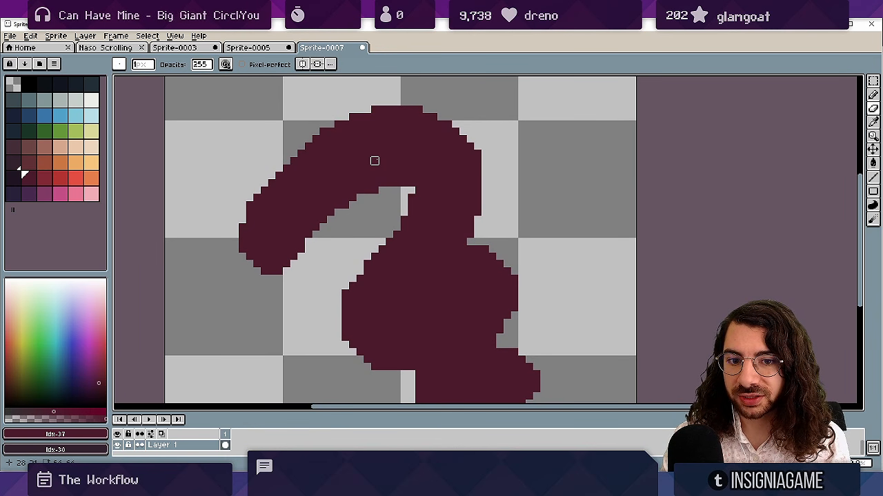
scroll(375, 161, down, 1)
key(space)
mouse_move(404, 213)
mouse_down()
mouse_move(383, 225)
mouse_move(373, 149)
mouse_move(400, 184)
mouse_move(360, 221)
mouse_move(380, 182)
mouse_up()
key(b)
key(e)
mouse_move(334, 222)
mouse_down()
mouse_move(296, 276)
mouse_move(323, 244)
mouse_move(315, 213)
mouse_up()
drag(453, 177, 461, 211)
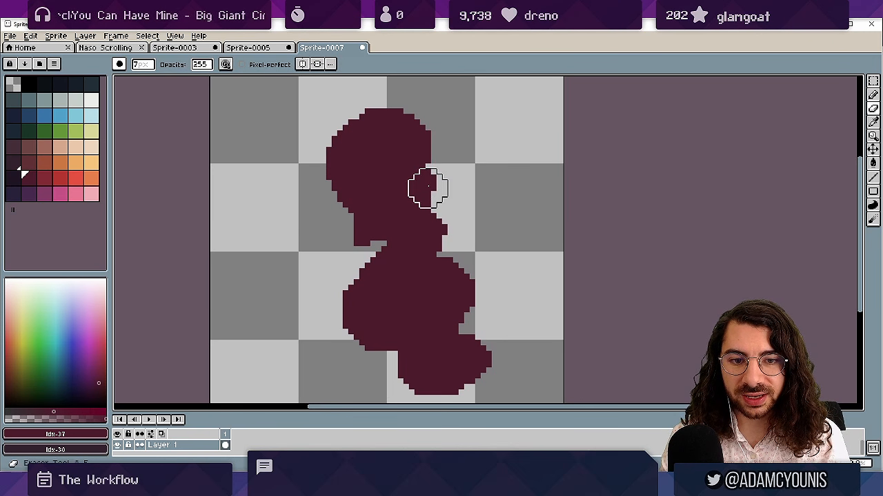
mouse_move(452, 175)
mouse_down()
mouse_move(449, 236)
mouse_move(461, 259)
mouse_up()
Widen the torso below the head with dark red Pencil strokes and erase the excess along its right side.
key(b)
alt+click(384, 209)
drag(373, 226, 387, 282)
mouse_move(334, 289)
mouse_down()
mouse_move(339, 256)
mouse_move(304, 283)
mouse_up()
key(e)
drag(455, 271, 483, 358)
Fill out the figure's lower body and feet in dark red, trim its right edge, and set the Pencil brush to 2 px.
key(b)
alt+click(379, 284)
mouse_move(326, 293)
mouse_down()
mouse_move(376, 351)
mouse_move(368, 294)
mouse_up()
mouse_move(351, 294)
mouse_down()
mouse_move(375, 315)
mouse_move(412, 265)
mouse_move(418, 295)
mouse_up()
click(402, 362)
click(463, 315)
key(e)
mouse_move(467, 311)
mouse_down()
mouse_move(452, 290)
mouse_move(451, 329)
mouse_up()
key(b)
scroll(439, 335, down, 6)
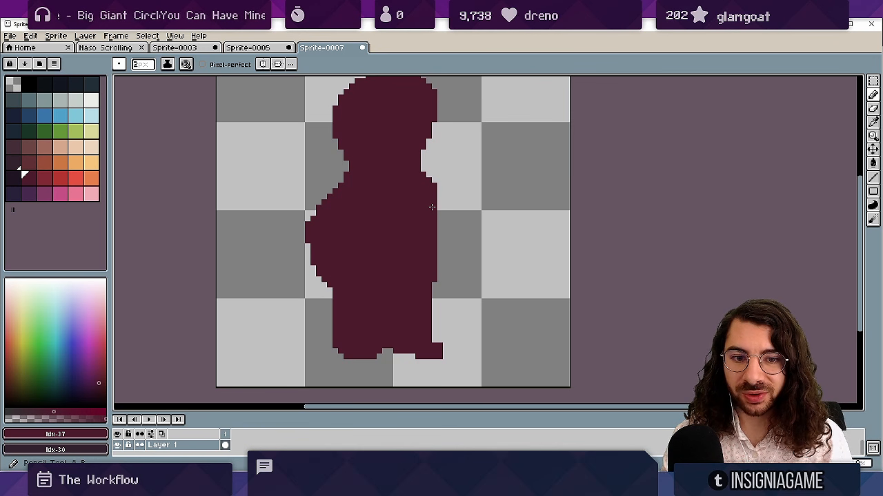
Even out the torso's right edge with the Pencil and round off the head's top and right side with the 7 px Eraser.
key(e)
key(b)
drag(439, 202, 440, 268)
key(e)
drag(437, 173, 446, 221)
drag(416, 106, 461, 140)
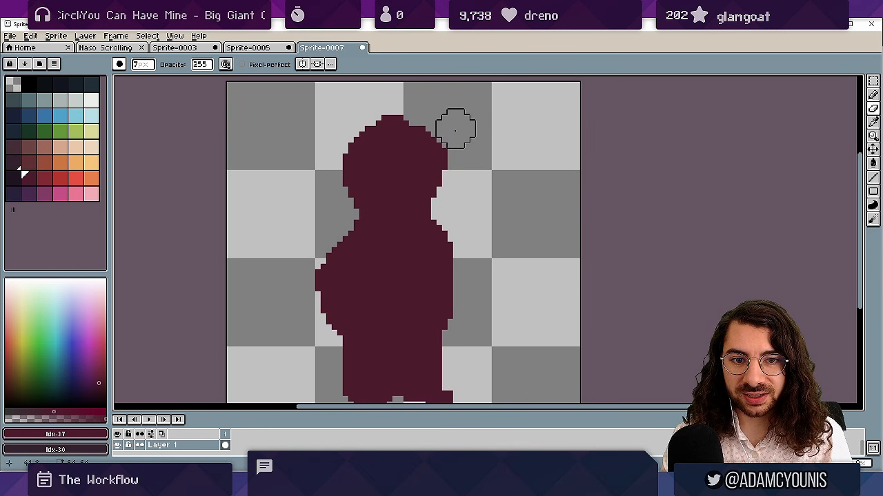
drag(388, 91, 404, 91)
key(space)
drag(429, 256, 415, 221)
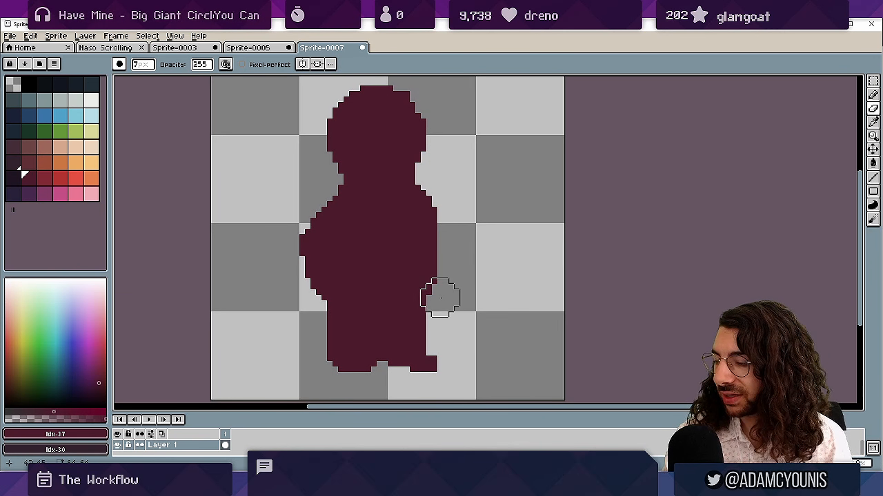
Erase a thin vertical strip along the left side of the figure's legs.
key(b)
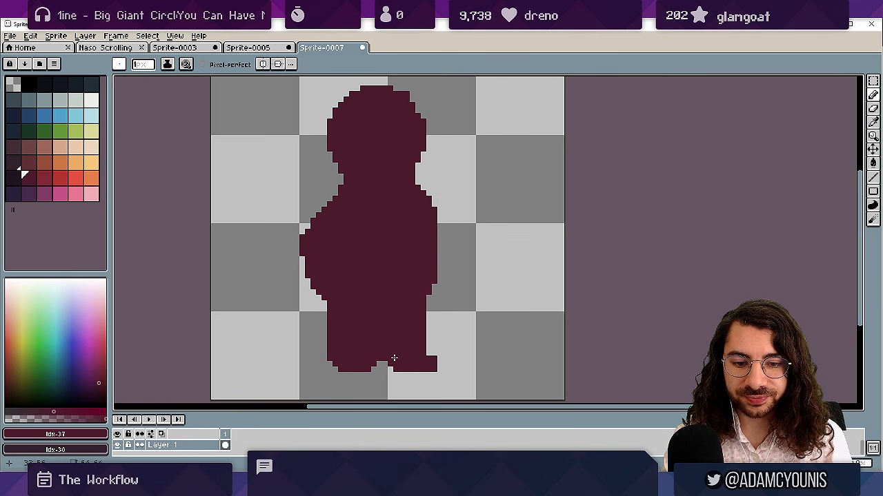
key(e)
mouse_move(313, 352)
mouse_down()
mouse_move(313, 315)
mouse_move(312, 368)
mouse_move(318, 341)
mouse_move(306, 297)
mouse_move(312, 331)
mouse_move(318, 308)
mouse_up()
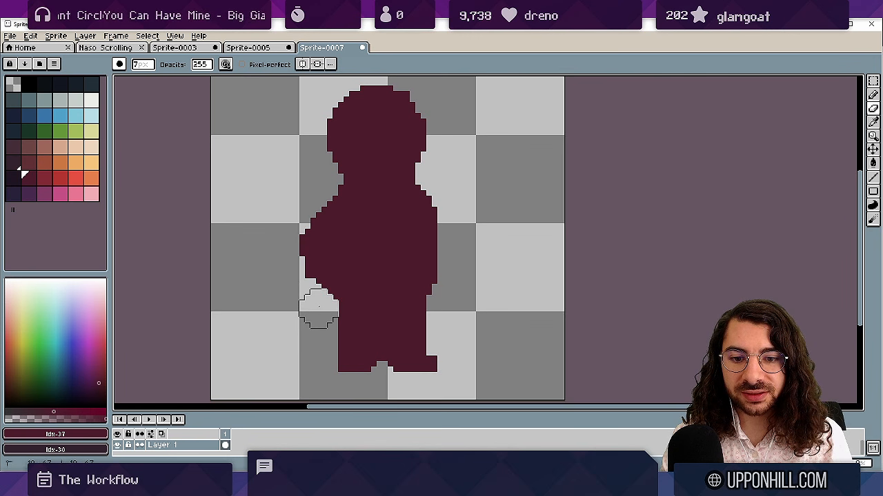
Paint a small patch of bright red (Idx-39) on the figure's chest with the 1 px Pencil.
key(b)
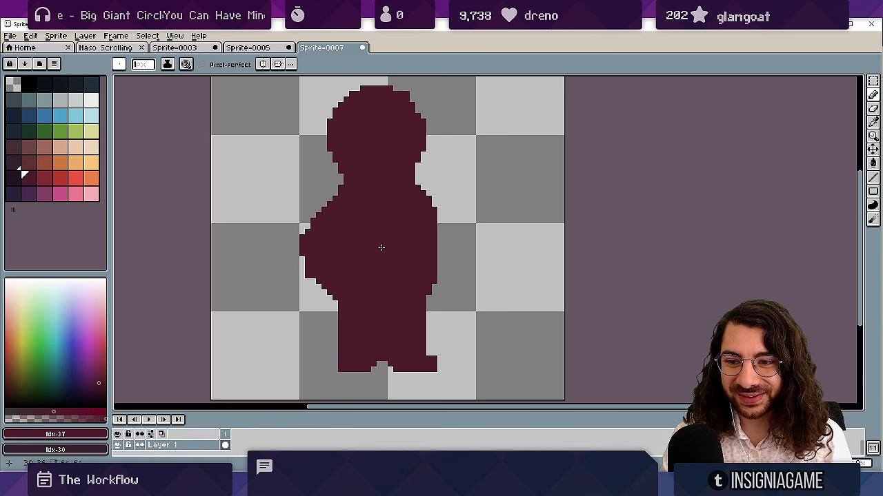
click(60, 180)
mouse_move(379, 220)
mouse_down()
mouse_move(356, 231)
mouse_move(389, 215)
mouse_move(375, 235)
mouse_move(391, 222)
mouse_up()
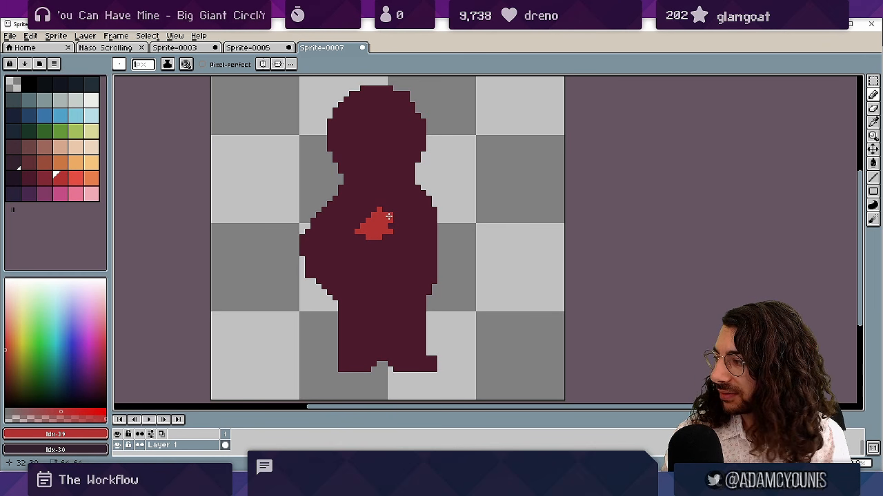
Demonstrate alternating between the Eyedropper and Pencil, pick the mid red Idx-38, and paint a small patch above the bright red one.
key(i)
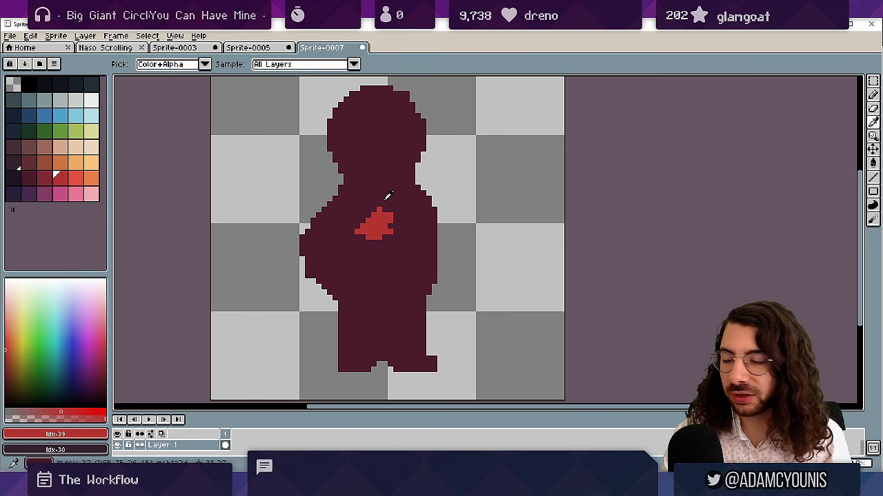
key(b)
key(i)
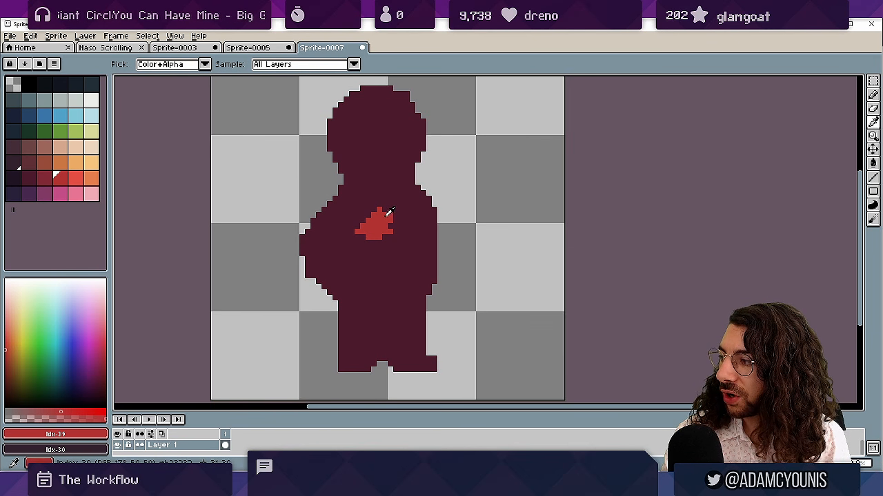
key(b)
key(i)
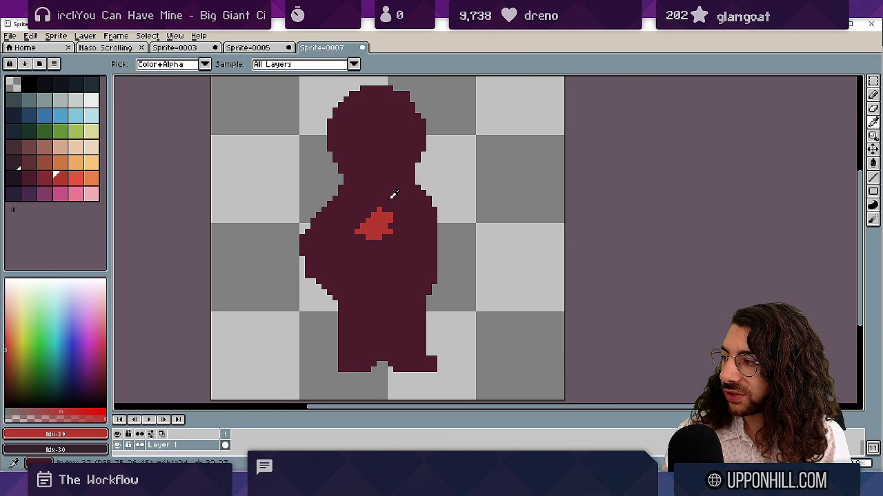
click(386, 209)
key(b)
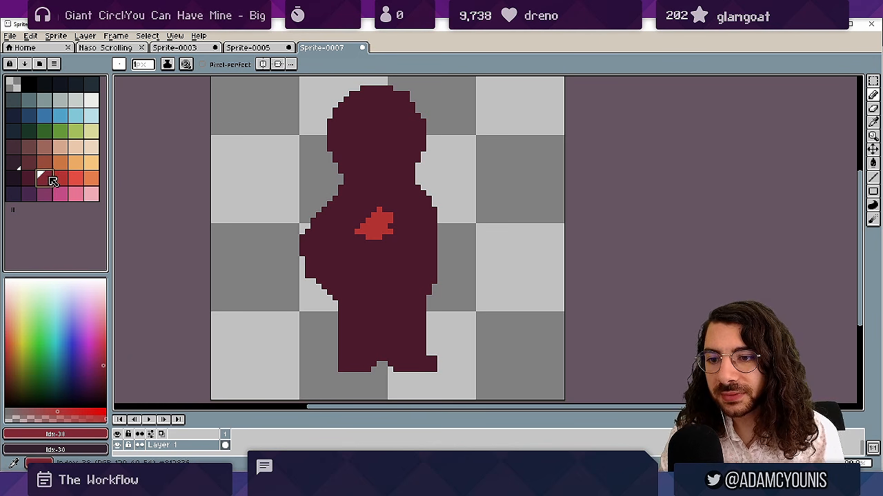
key(i)
key(b)
drag(368, 197, 372, 200)
Shade a mid red (Idx-38) band along the left side and top of the head, sampling colours from the sprite.
key(i)
key(b)
drag(336, 141, 368, 172)
alt+click(378, 178)
alt+click(353, 165)
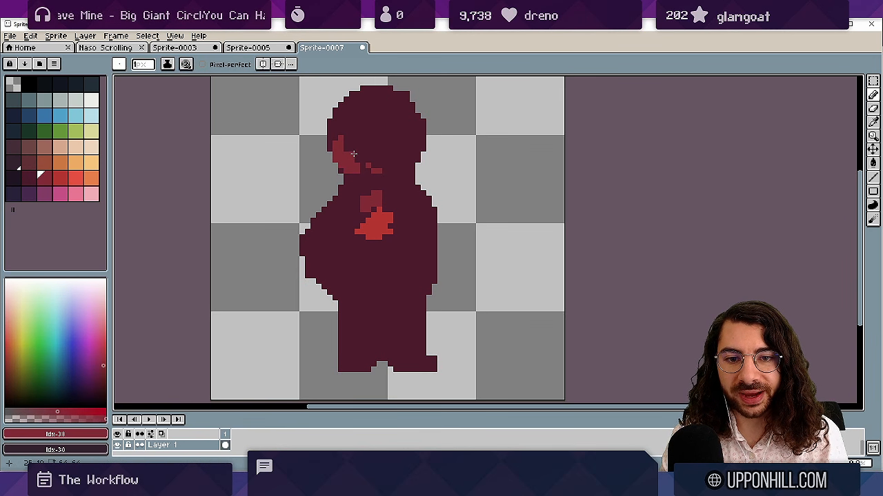
alt+click(365, 127)
click(356, 127)
alt+click(372, 114)
click(352, 115)
alt+click(358, 103)
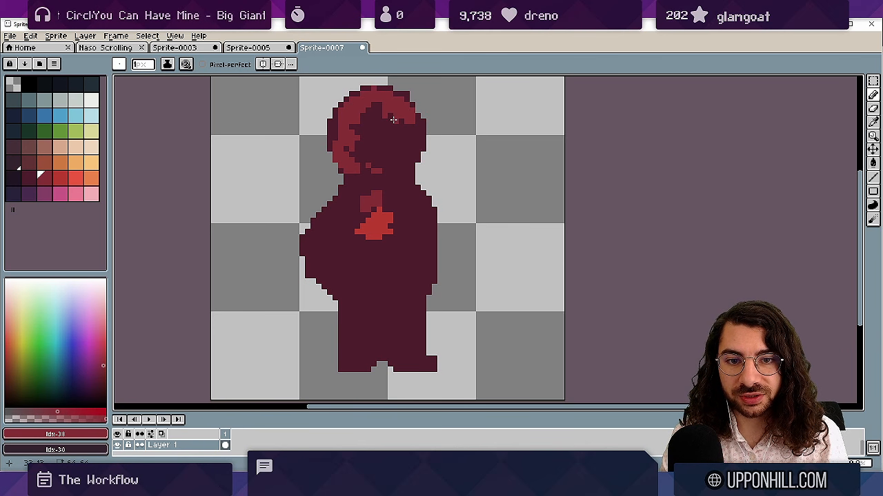
Sample the bright red from the chest and paint a collar band below the head and a highlight along its top.
alt+click(357, 168)
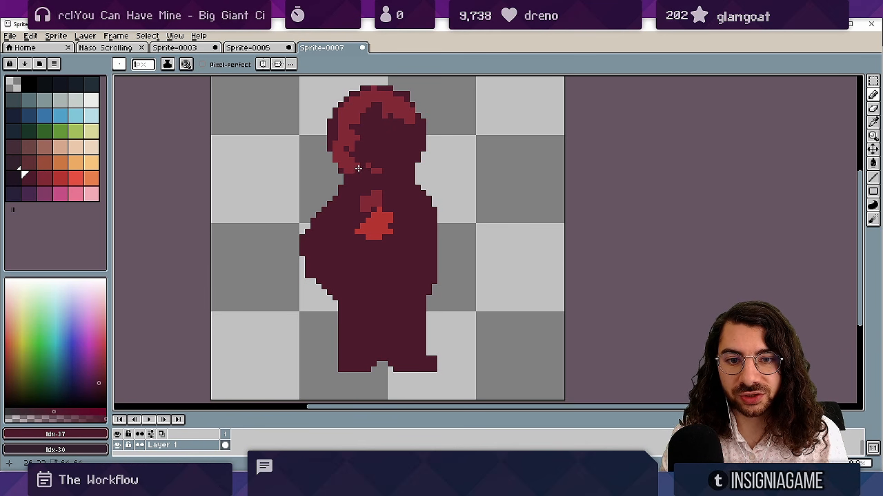
alt+click(380, 224)
mouse_move(383, 181)
mouse_down()
mouse_move(393, 184)
mouse_move(399, 172)
mouse_up()
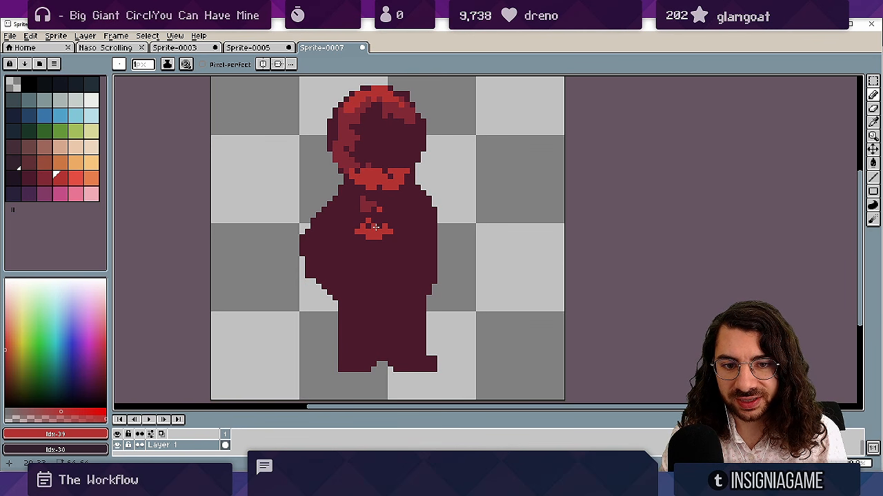
Touch up pixels along the inner edge of the head's mid red band using colours sampled from the head.
alt+click(388, 124)
click(390, 116)
alt+click(395, 111)
key(z)
drag(383, 95, 439, 96)
mouse_move(407, 99)
mouse_down()
mouse_move(410, 199)
mouse_move(345, 199)
mouse_move(282, 220)
mouse_move(319, 211)
mouse_move(332, 181)
mouse_up()
alt+click(400, 202)
key(z)
click(399, 197)
alt+click(285, 184)
click(297, 192)
alt+click(260, 170)
click(274, 173)
Paint mid red beneath the head's top highlight and dark red pixels along its upper right rim.
alt+click(339, 115)
drag(356, 115, 406, 115)
drag(516, 185, 478, 155)
click(476, 171)
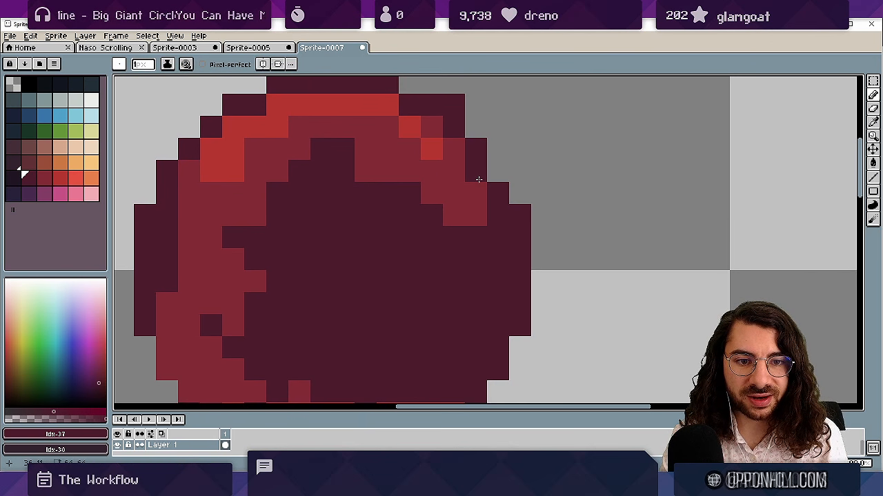
Extend the mid red band down the head's right side and smooth its inner edge and stray pixels.
alt+click(476, 198)
mouse_move(498, 215)
mouse_down()
mouse_move(496, 327)
mouse_move(468, 237)
mouse_move(364, 158)
mouse_move(310, 157)
mouse_move(237, 227)
mouse_move(320, 176)
mouse_move(299, 204)
mouse_move(329, 235)
mouse_move(217, 318)
mouse_move(268, 284)
mouse_move(258, 298)
mouse_move(251, 270)
mouse_move(274, 234)
mouse_up()
click(216, 319)
alt+click(269, 285)
Fill the bright red collar band below the head with dark red (Idx-37) using the Paint Bucket.
key(z)
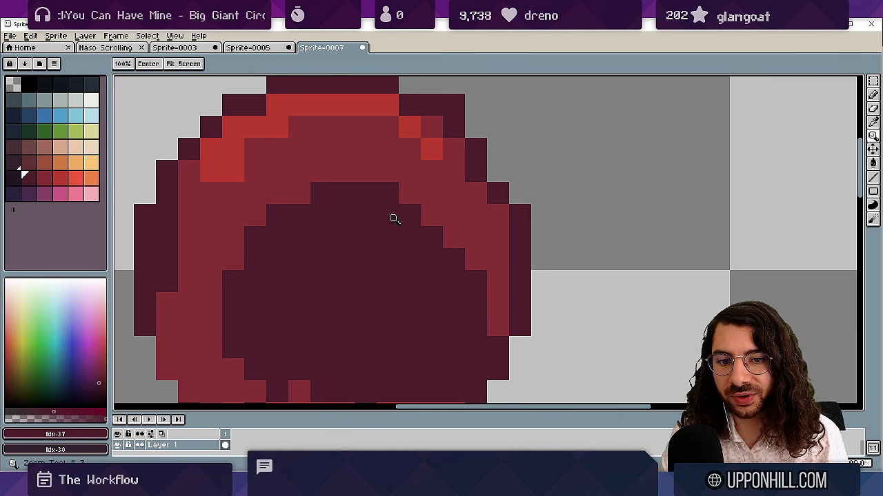
scroll(378, 198, down, 4)
key(g)
click(369, 256)
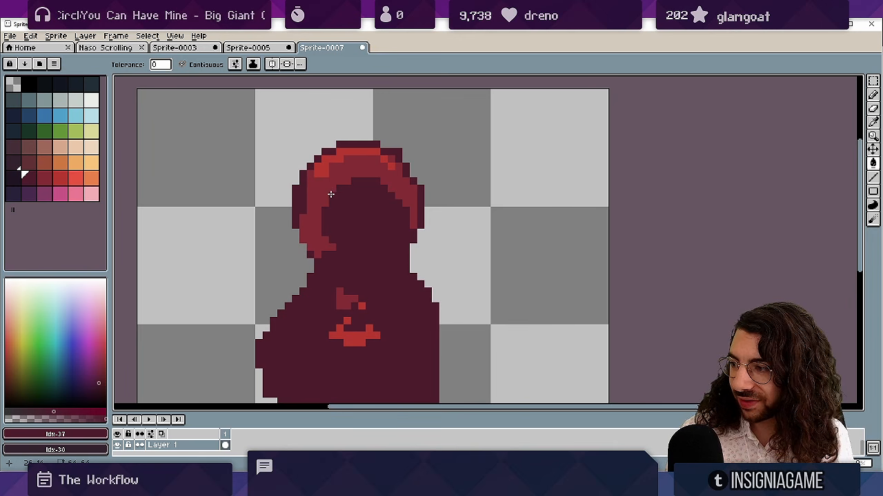
Try filling the head's bright red highlight with the sampled mid red, and undo the fill.
alt+click(351, 171)
click(334, 166)
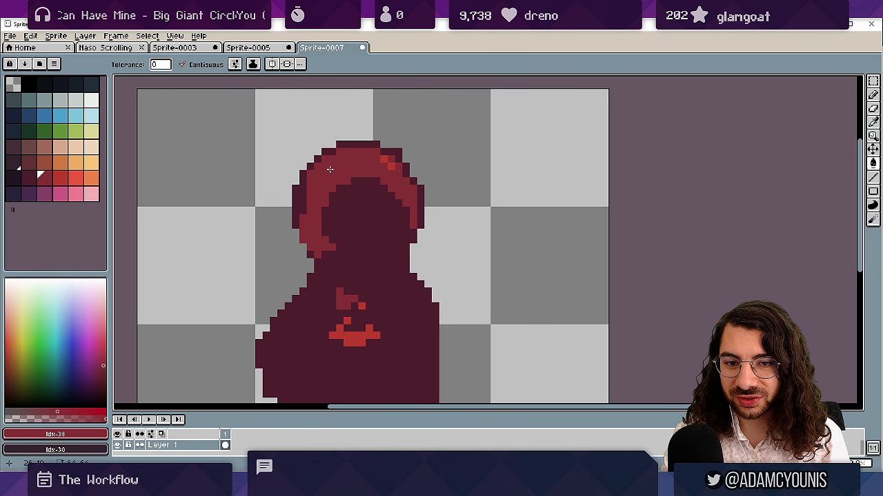
key(ctrl+z)
Widen the mid red shading over the head's left edge with the Pencil.
key(b)
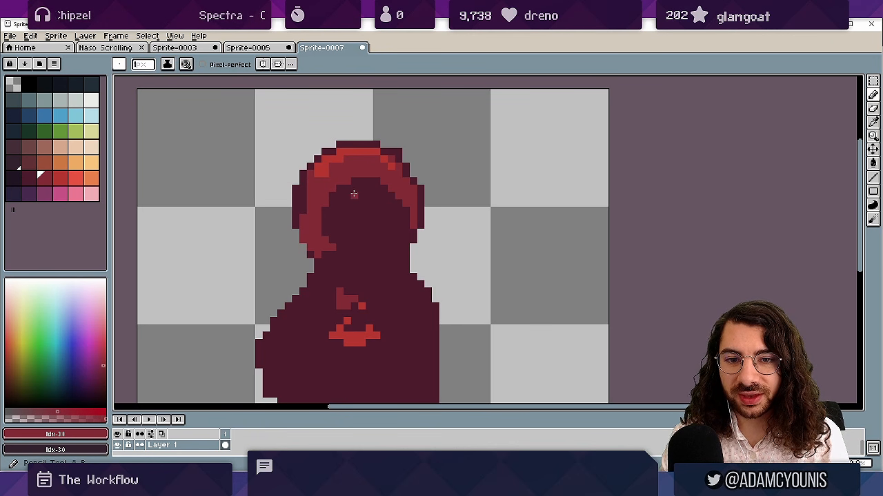
alt+click(322, 187)
drag(304, 188, 304, 211)
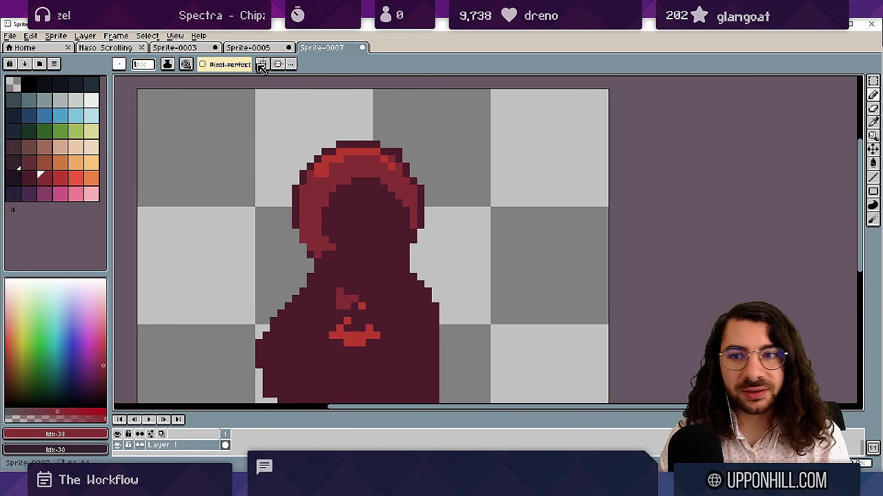
Set the Pencil's ink to Shading and build its ramp from the palette row running from near-black to orange (Idx-41).
click(167, 65)
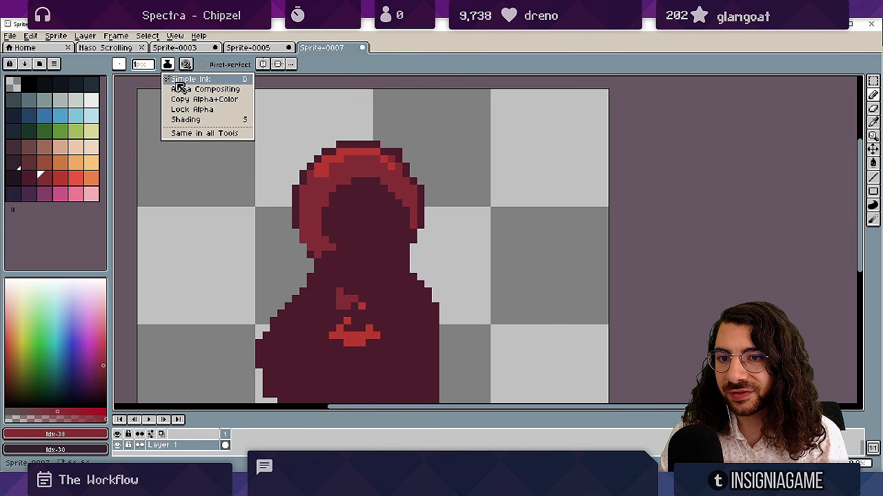
click(203, 120)
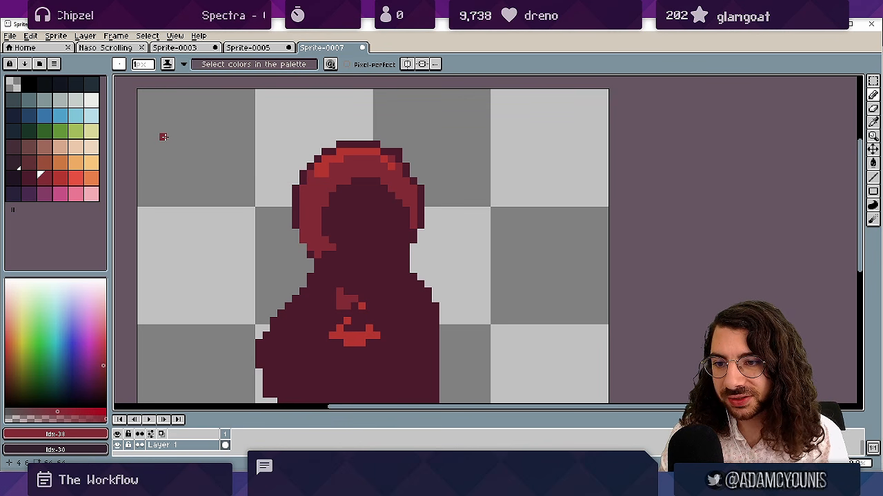
drag(15, 178, 92, 178)
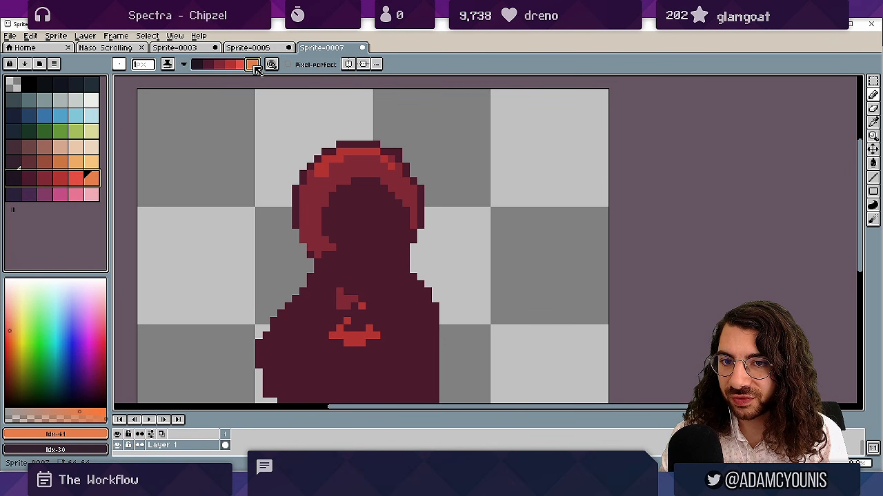
drag(15, 178, 95, 177)
key(x)
key(x)
key(x)
key(x)
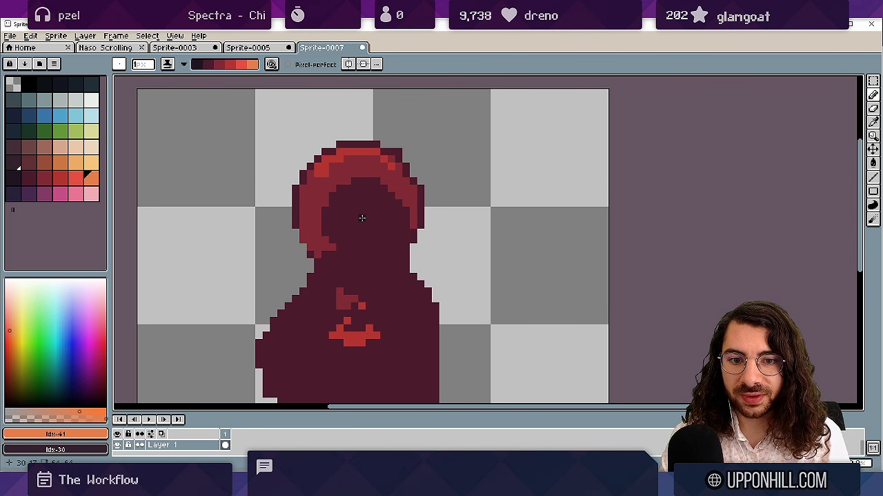
Try darkening strokes over the head and chest with the 1 px Shading ink, and undo them.
drag(334, 253, 339, 198)
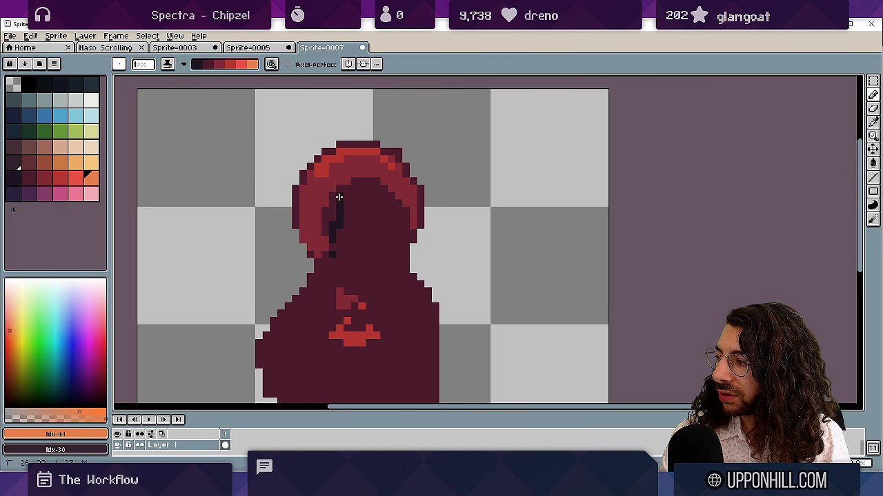
mouse_move(376, 159)
mouse_down()
mouse_move(384, 209)
mouse_move(362, 341)
mouse_move(333, 336)
mouse_move(362, 212)
mouse_up()
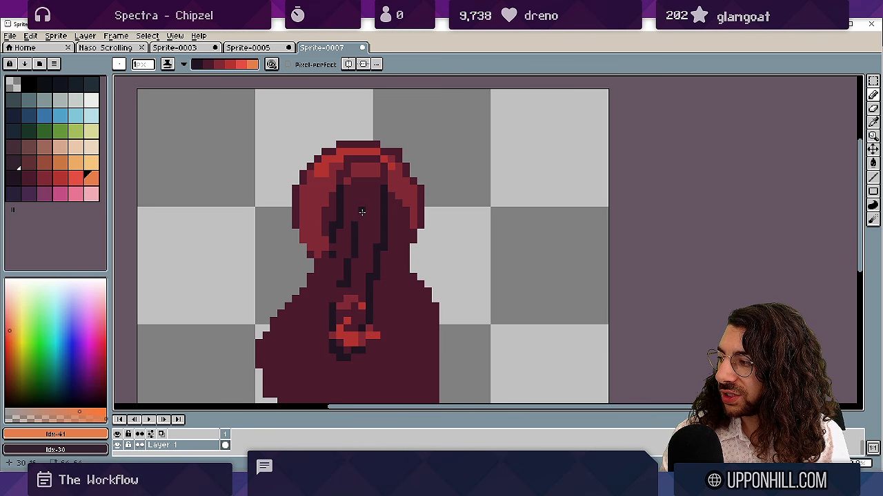
key(ctrl+z)
key(ctrl+z)
Recall the 7 px brush and swap the foreground and background colours to reverse the shading ramp.
key(alt+1)
key(alt+2)
key(x)
Try broad lightening strokes across the head with the 7 px Shading brush, and undo them.
mouse_move(394, 115)
mouse_down()
mouse_move(374, 174)
mouse_move(254, 294)
mouse_up()
drag(355, 254, 340, 210)
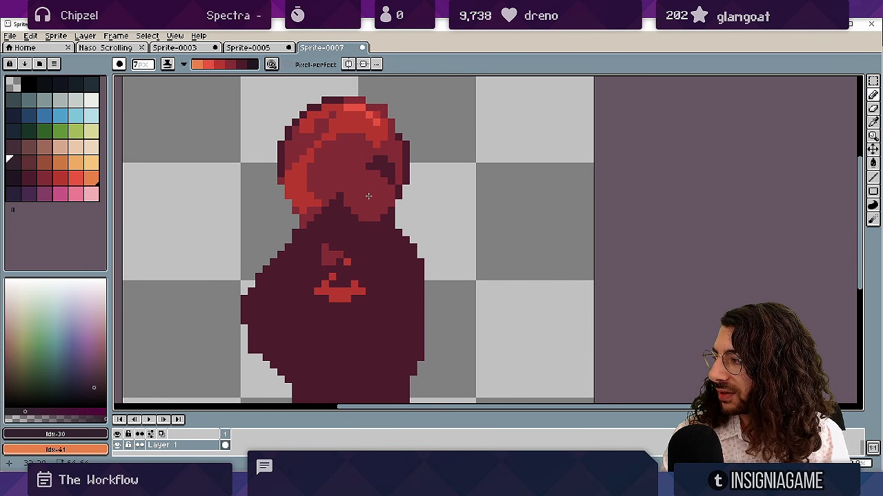
key(ctrl+z)
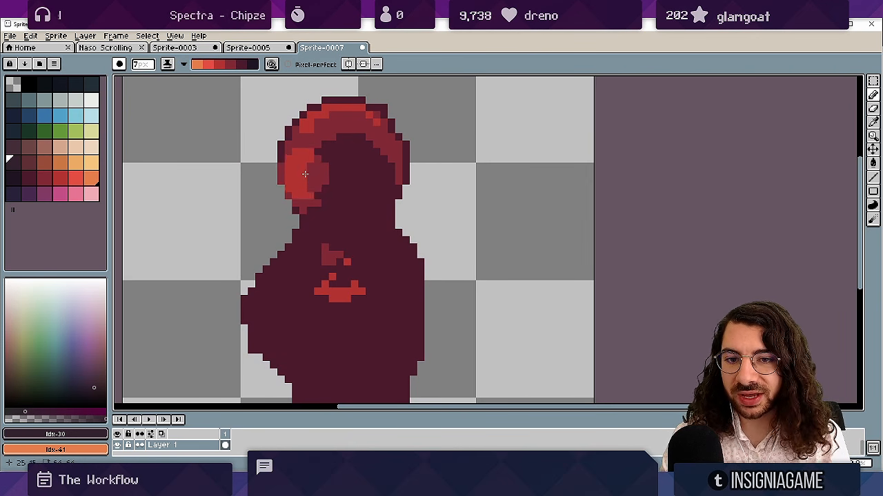
Lighten the head, both shoulders, the torso's edges and the legs with 7 px Shading strokes.
alt+click(297, 164)
mouse_move(291, 197)
mouse_down()
mouse_move(366, 144)
mouse_move(341, 198)
mouse_move(238, 293)
mouse_up()
drag(282, 245, 328, 269)
drag(407, 252, 438, 270)
drag(444, 287, 417, 191)
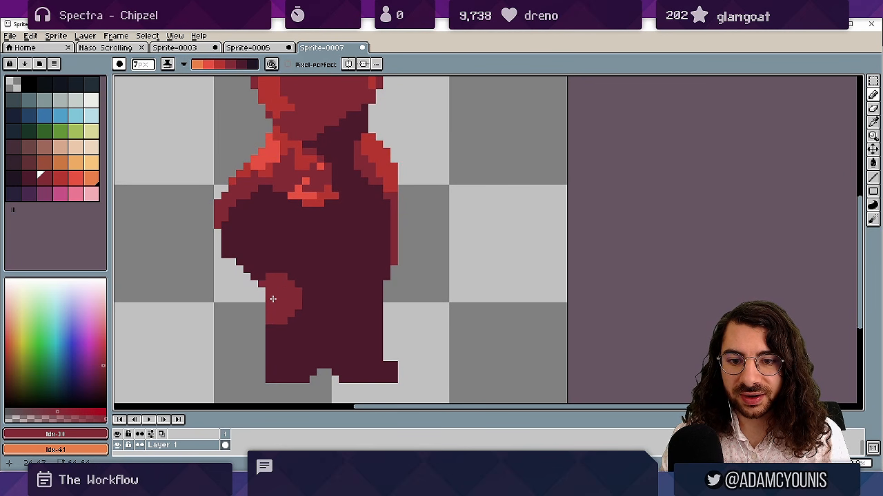
mouse_move(282, 317)
mouse_down()
mouse_move(324, 344)
mouse_move(297, 376)
mouse_move(376, 303)
mouse_move(343, 312)
mouse_up()
scroll(386, 373, down, 2)
Sample the dark red (Idx-37), reduce the brush to 4 px, and paint over the light marks on the chest.
alt+click(349, 280)
key(minus)
key(minus)
key(minus)
drag(331, 262, 346, 226)
alt+click(349, 243)
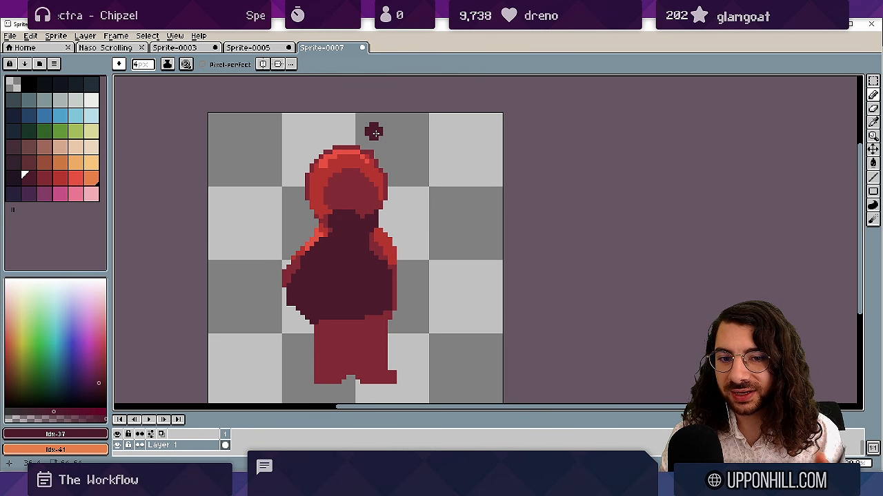
Review the Pencil's ink modes and open the Keyboard Shortcuts settings.
click(167, 63)
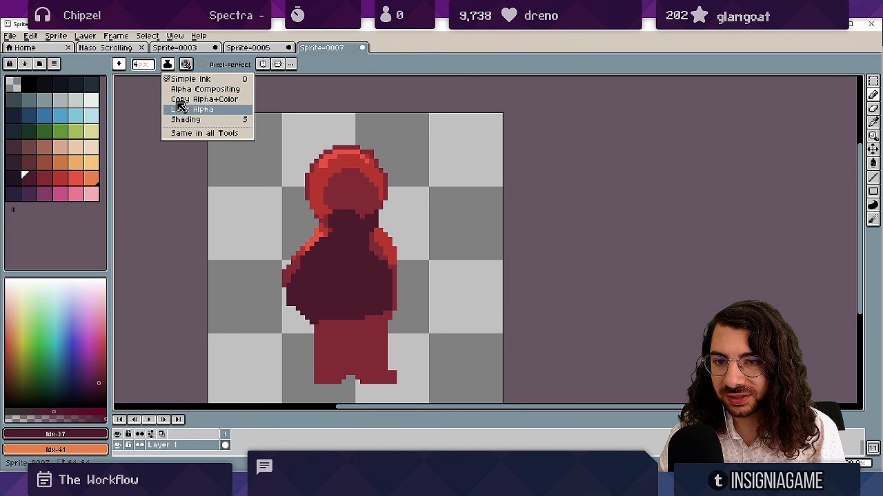
click(355, 178)
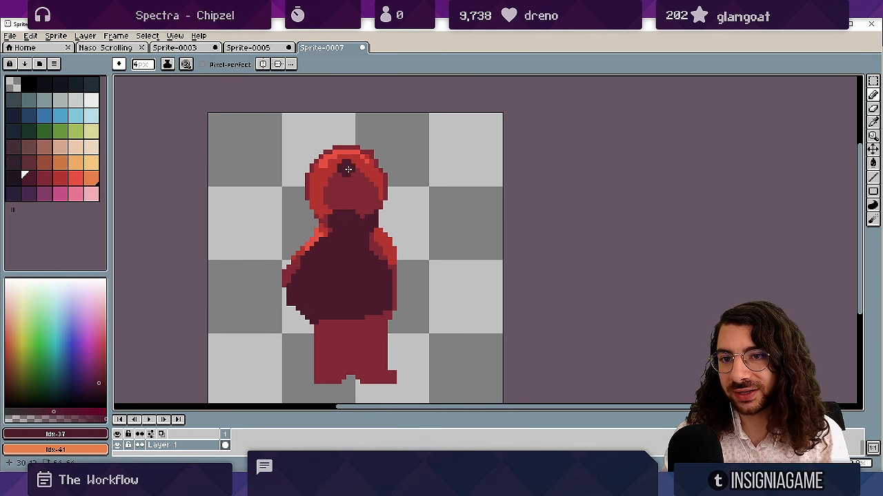
click(115, 35)
mouse_move(92, 40)
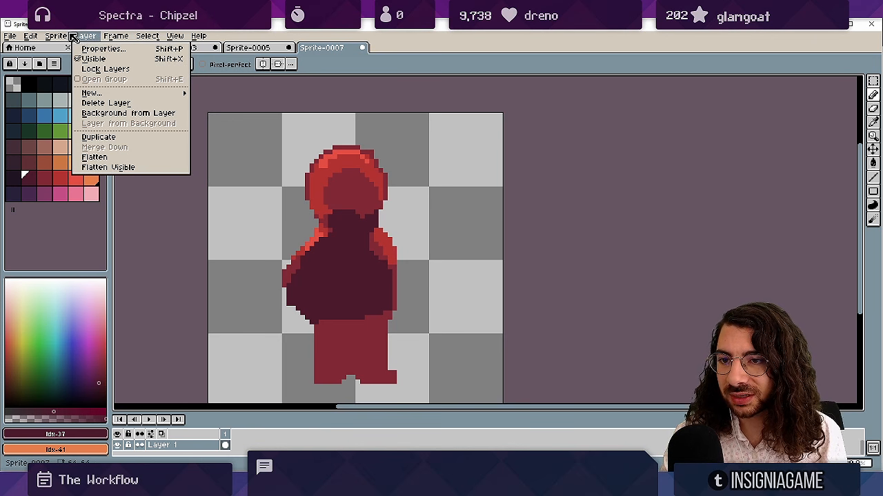
mouse_move(29, 36)
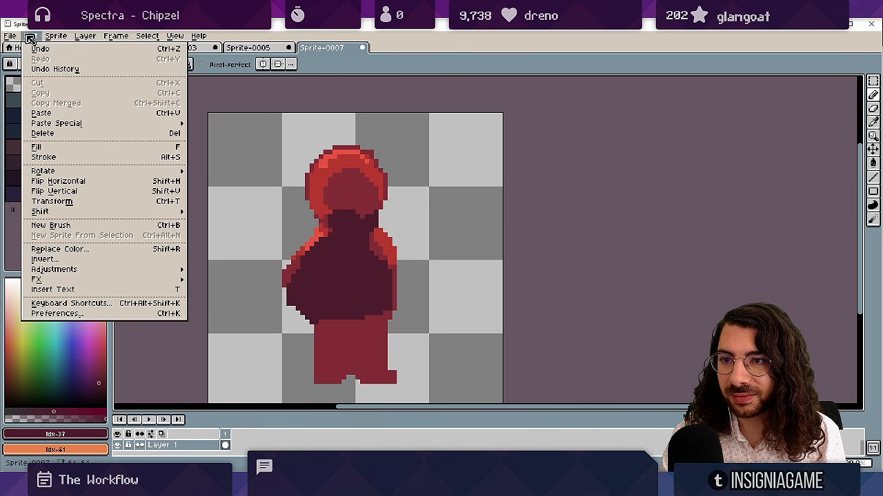
click(90, 307)
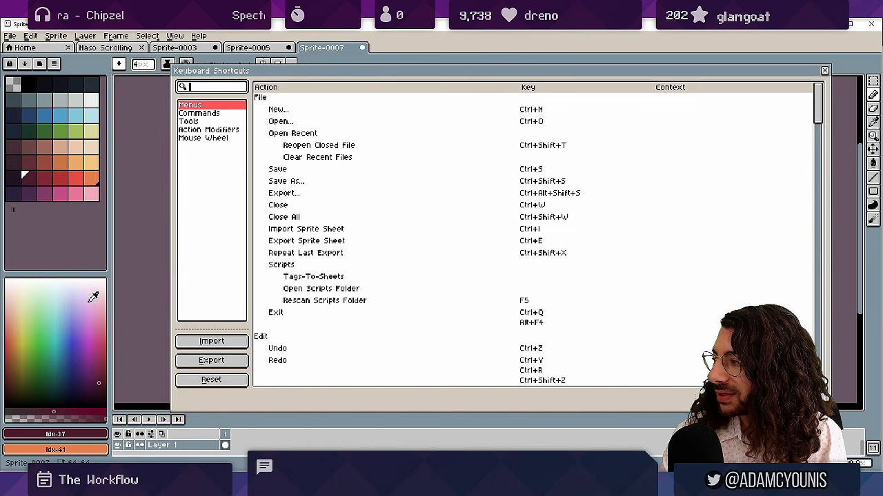
Close the keyboard shortcut settings and toggle the Pencil's ink between Shading and Simple.
click(824, 71)
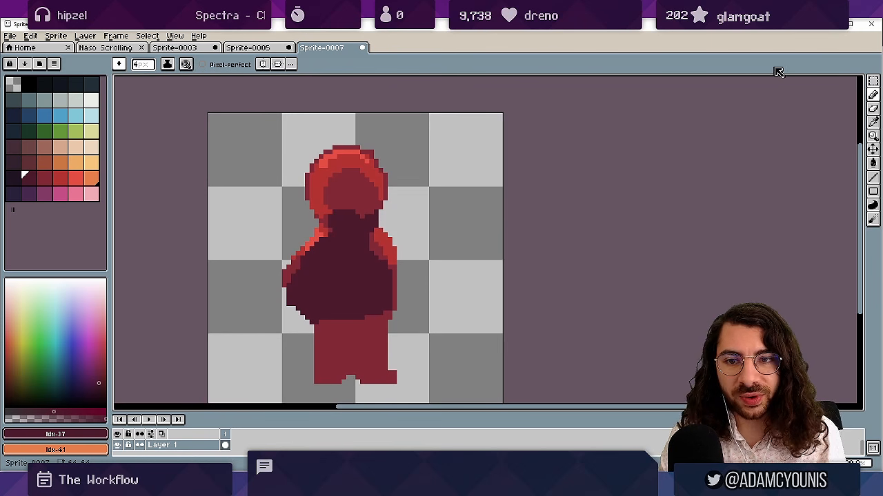
scroll(432, 182, down, 1)
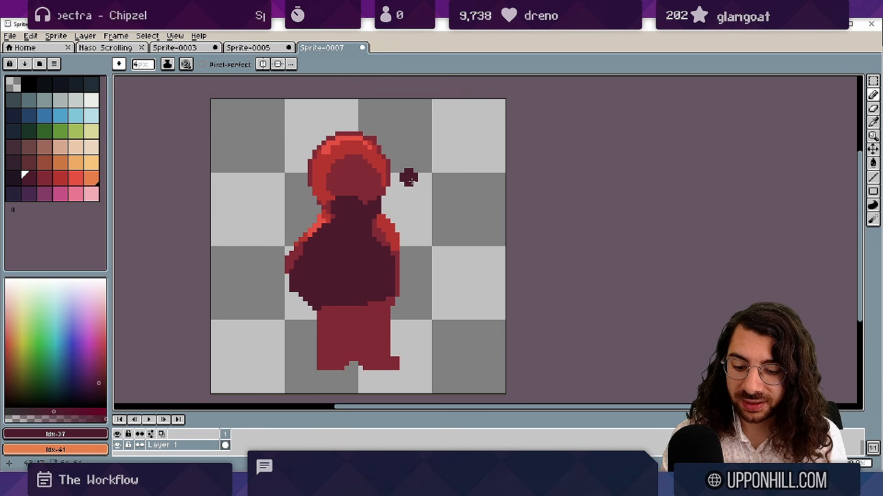
key(shift+g)
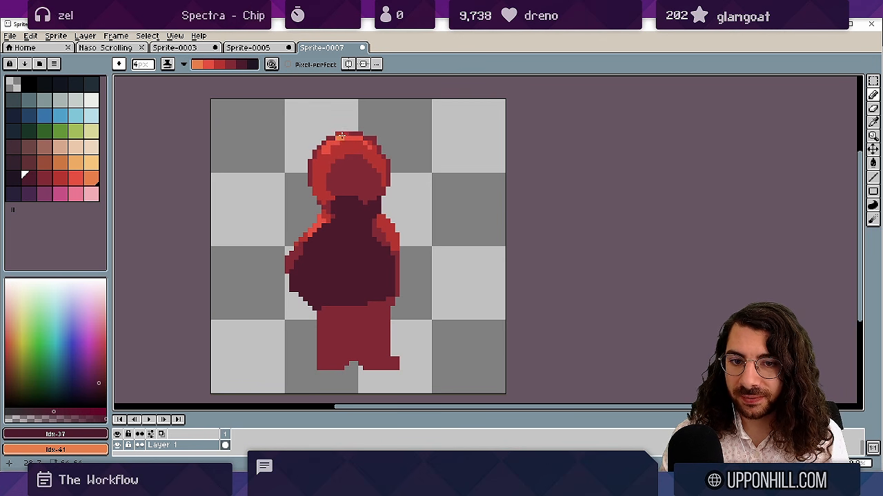
key(a)
key(s)
key(a)
key(s)
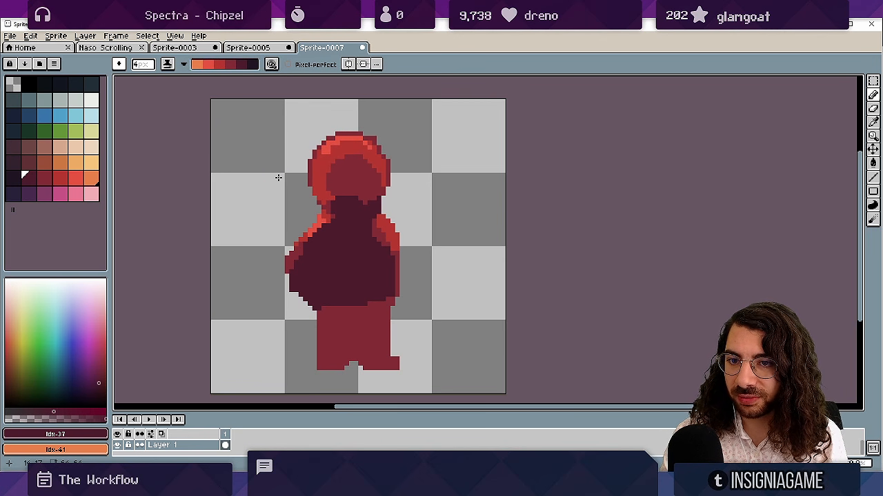
key(a)
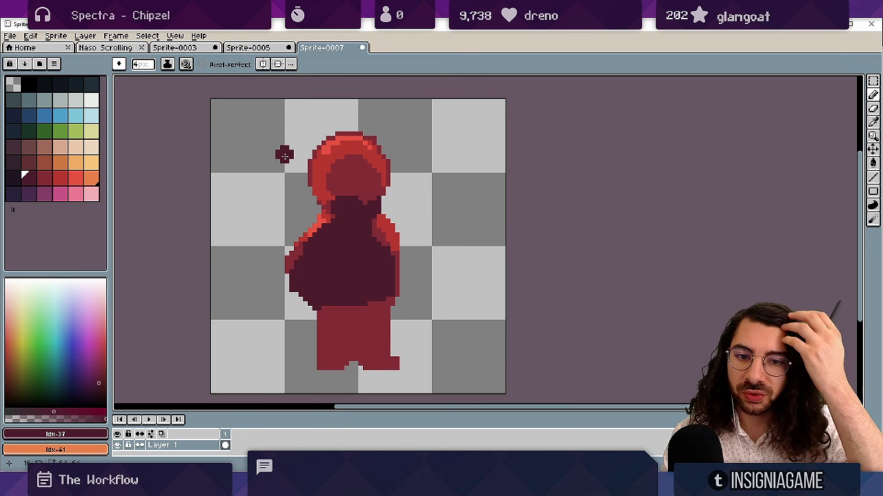
Switch to the Eraser, look up the "shading" command in the keyboard shortcuts, and close the settings.
key(e)
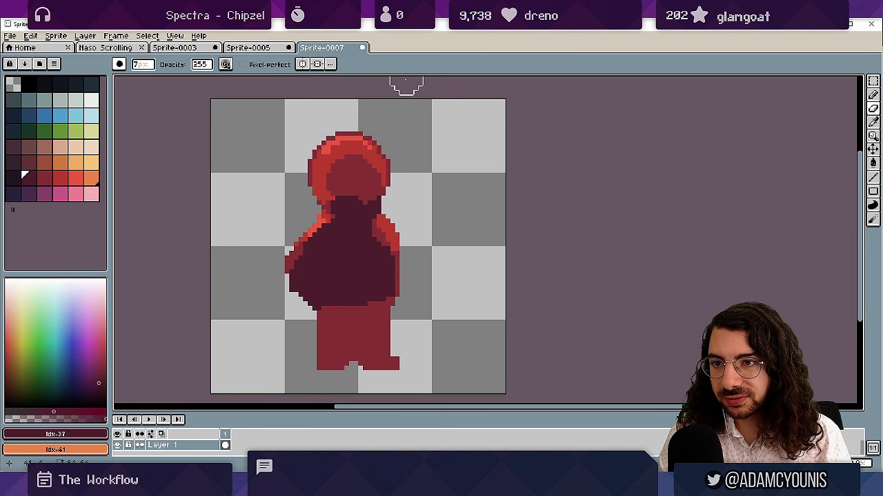
click(30, 36)
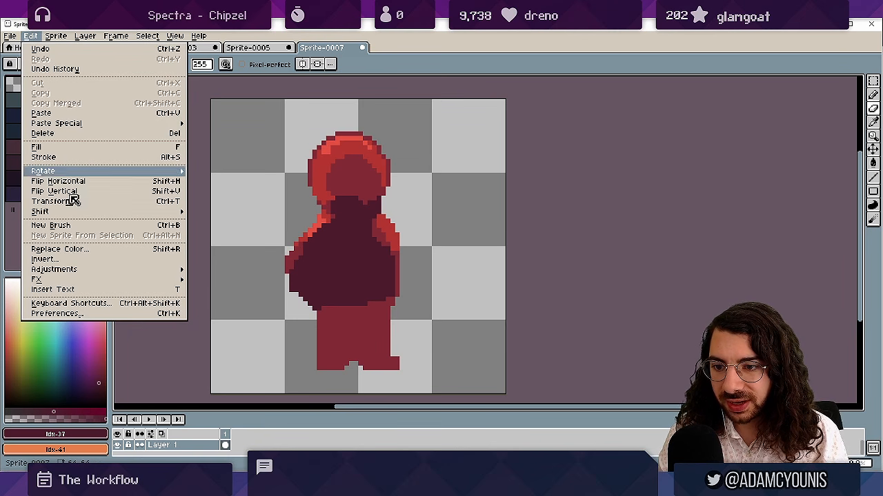
click(91, 306)
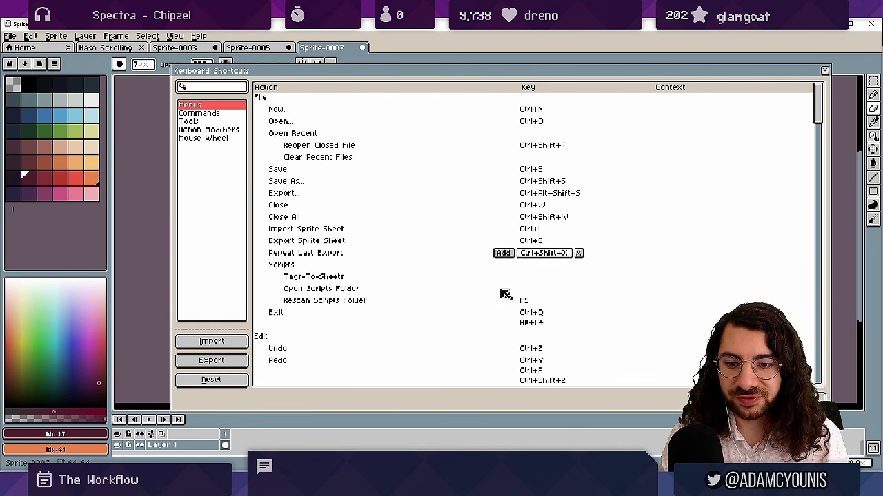
text(shading)
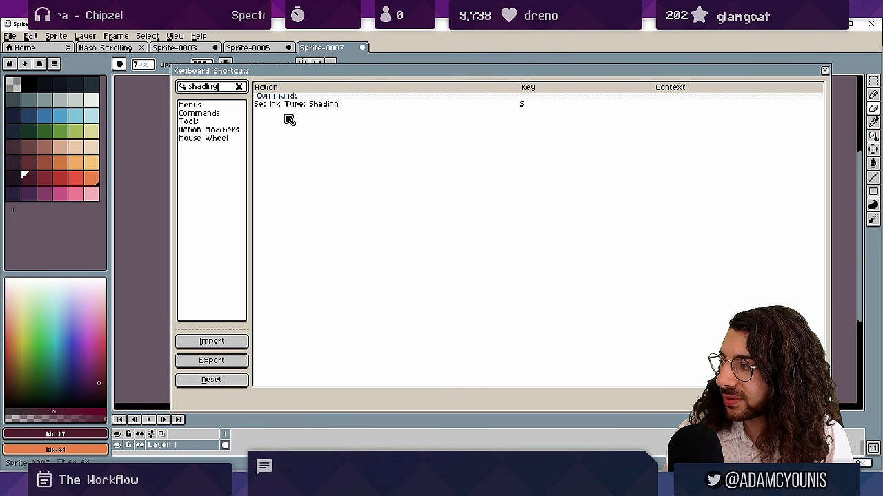
mouse_move(282, 106)
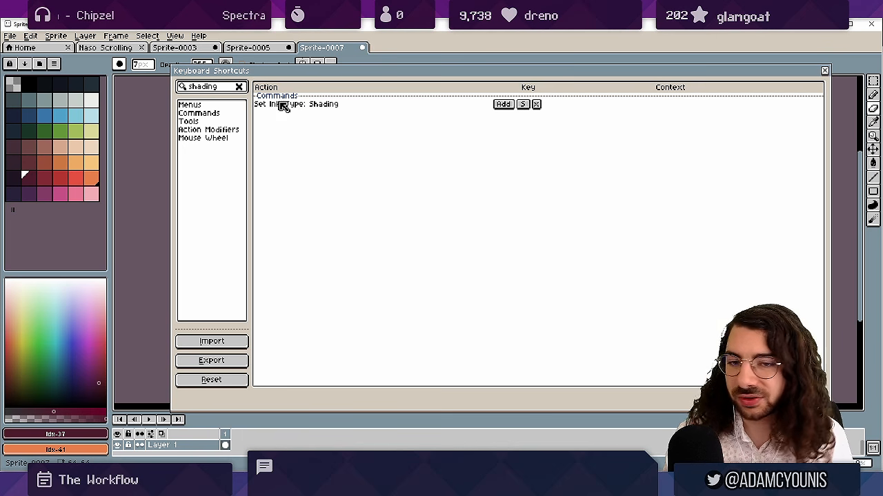
click(239, 87)
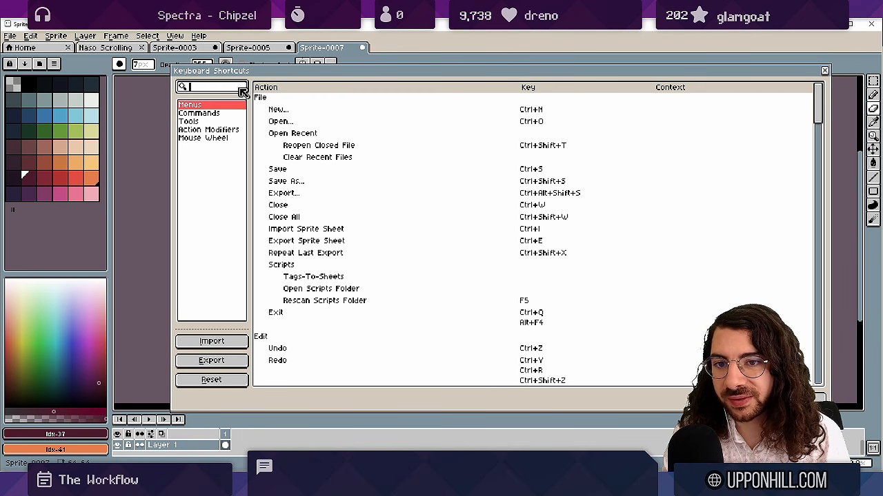
key(Escape)
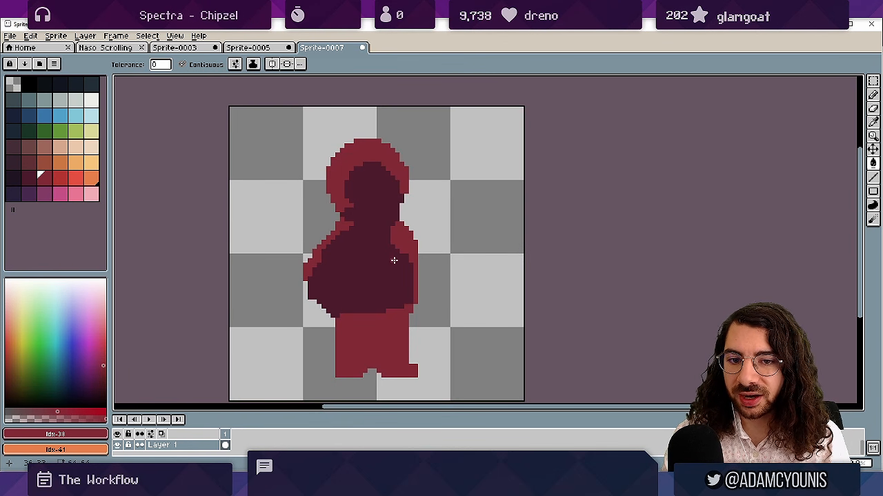
Zoom in and out on the figure's head and right shoulder with the Zoom tool.
scroll(393, 259, down, 1)
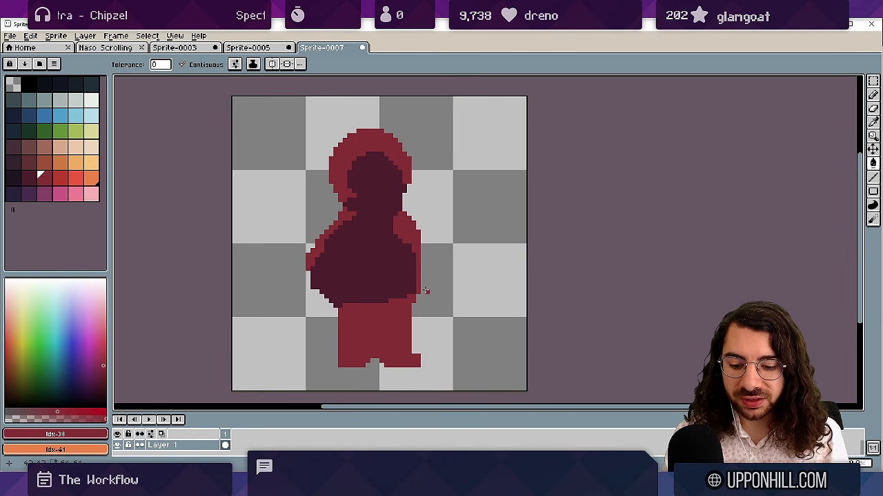
key(z)
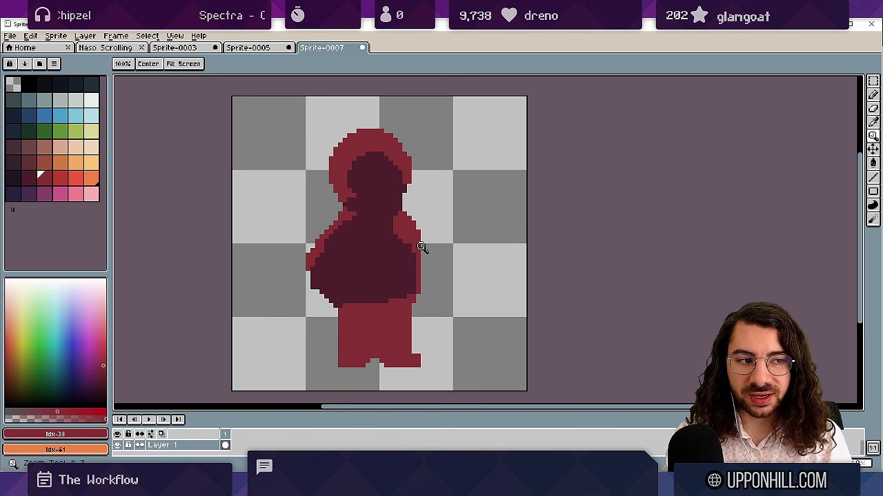
click(392, 217)
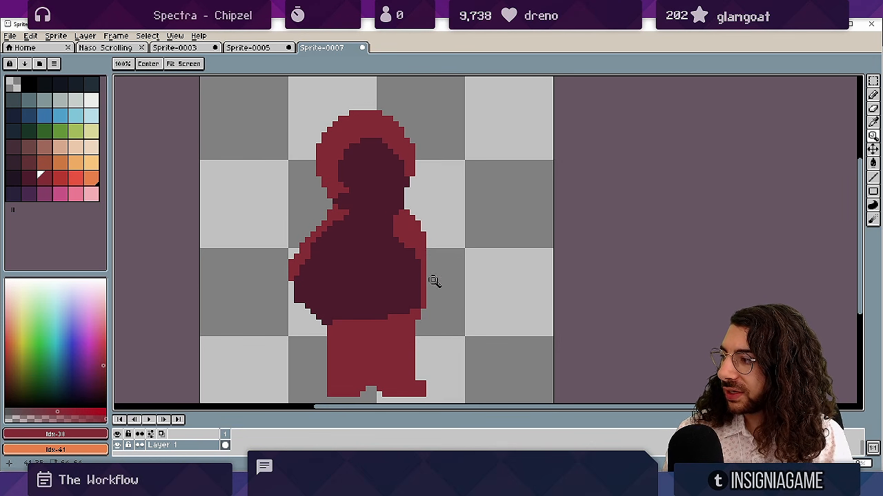
click(419, 229)
right_click(420, 228)
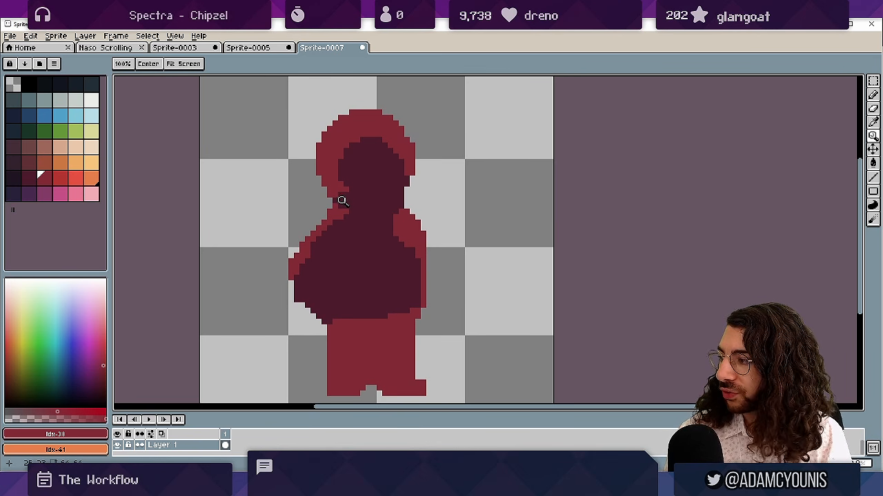
drag(336, 217, 414, 216)
scroll(421, 227, down, 8)
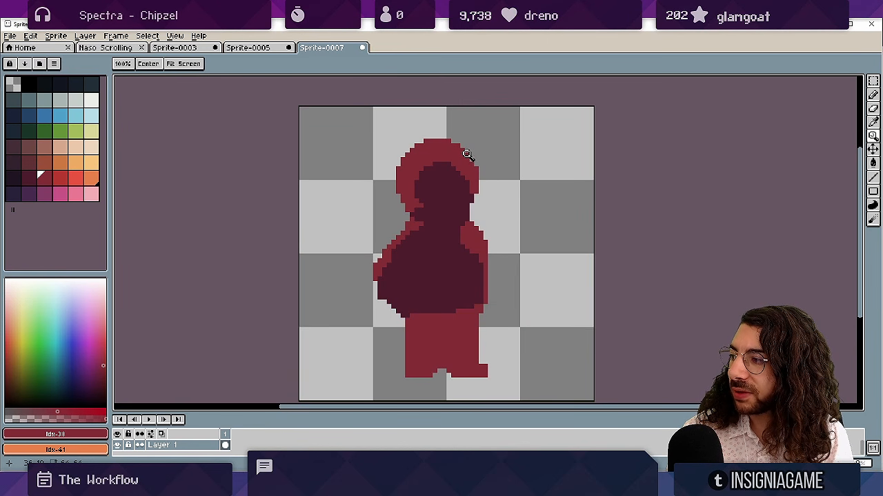
mouse_move(481, 151)
mouse_down()
mouse_move(604, 144)
mouse_move(481, 158)
mouse_up()
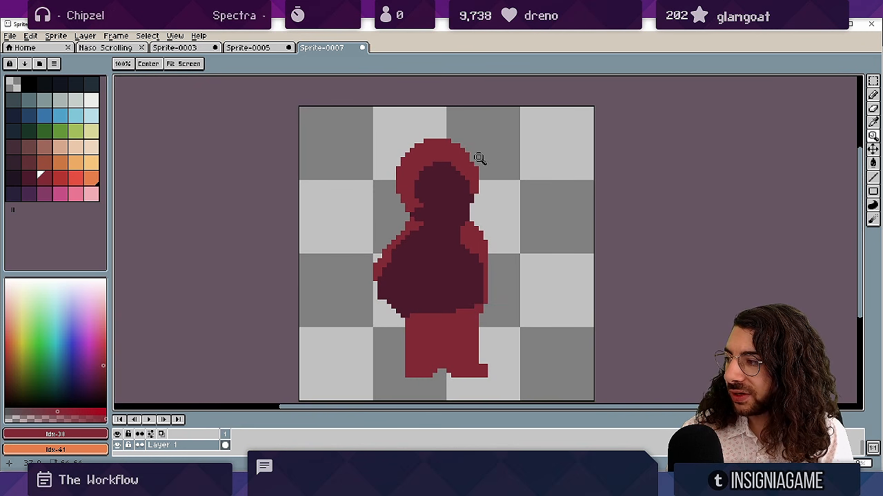
mouse_move(374, 300)
mouse_down()
mouse_move(537, 278)
mouse_move(380, 289)
mouse_up()
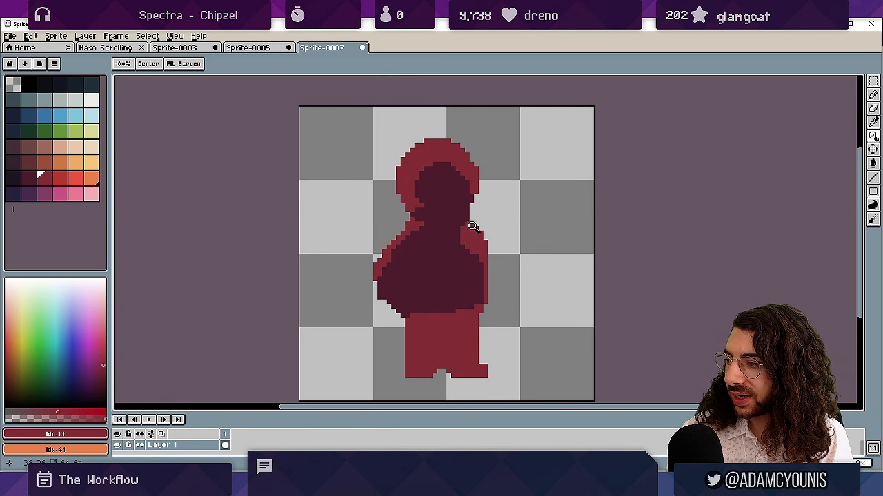
drag(474, 227, 519, 252)
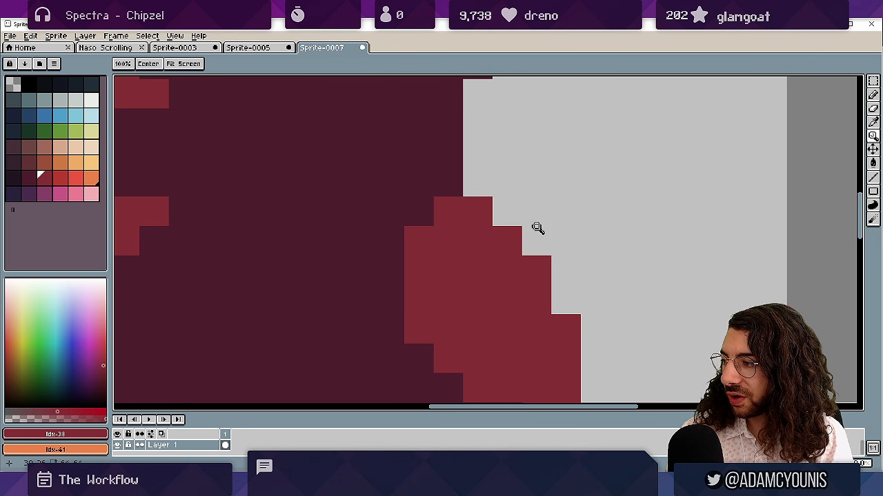
drag(631, 151, 542, 157)
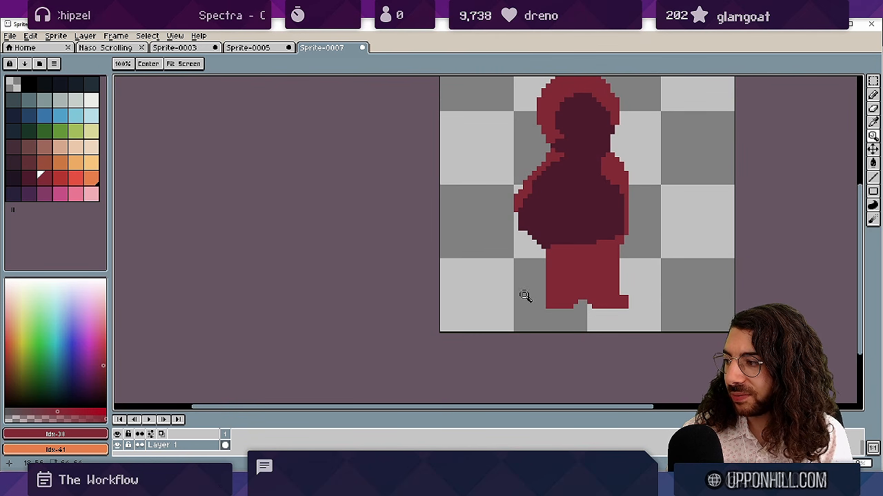
Pan and zoom around the sprite to examine the head, torso and legs at different magnifications.
drag(625, 158, 726, 128)
drag(690, 102, 598, 114)
drag(565, 245, 638, 190)
drag(456, 215, 509, 251)
scroll(562, 335, down, 3)
scroll(543, 338, up, 4)
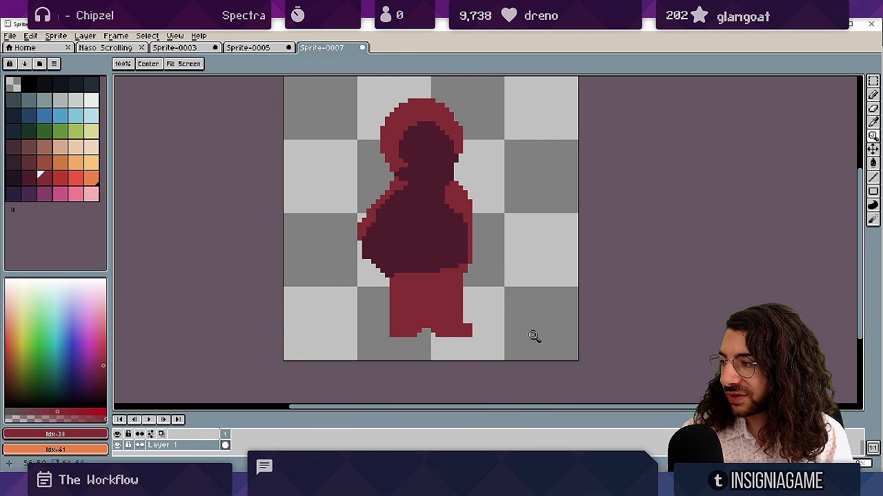
scroll(358, 338, down, 1)
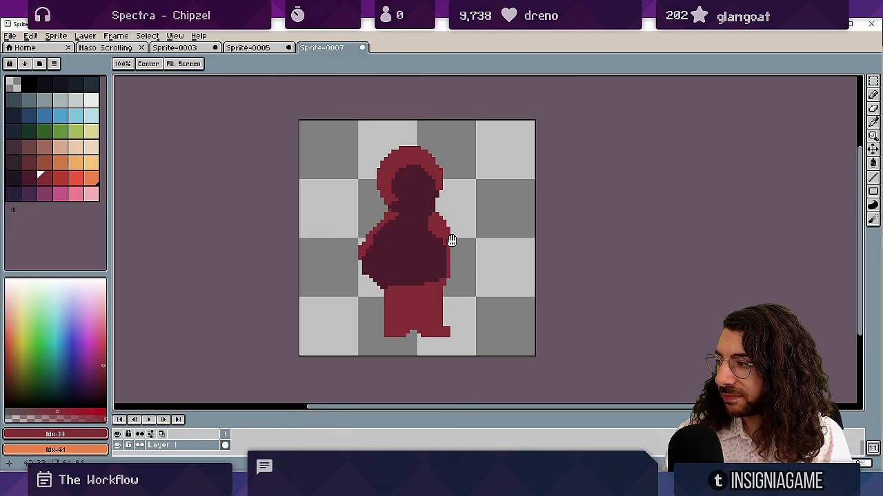
drag(473, 222, 500, 225)
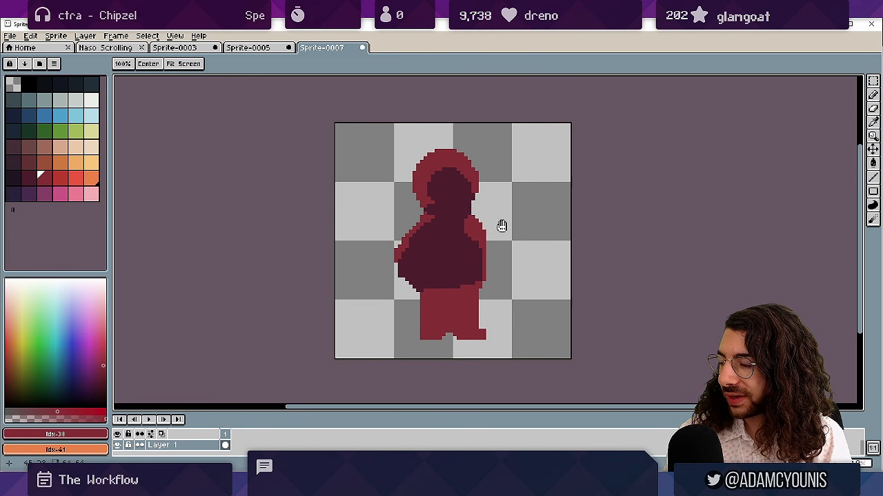
scroll(433, 244, up, 3)
mouse_move(468, 254)
mouse_down()
mouse_move(379, 234)
mouse_move(482, 302)
mouse_move(377, 184)
mouse_move(477, 256)
mouse_up()
scroll(364, 291, down, 3)
scroll(472, 297, up, 3)
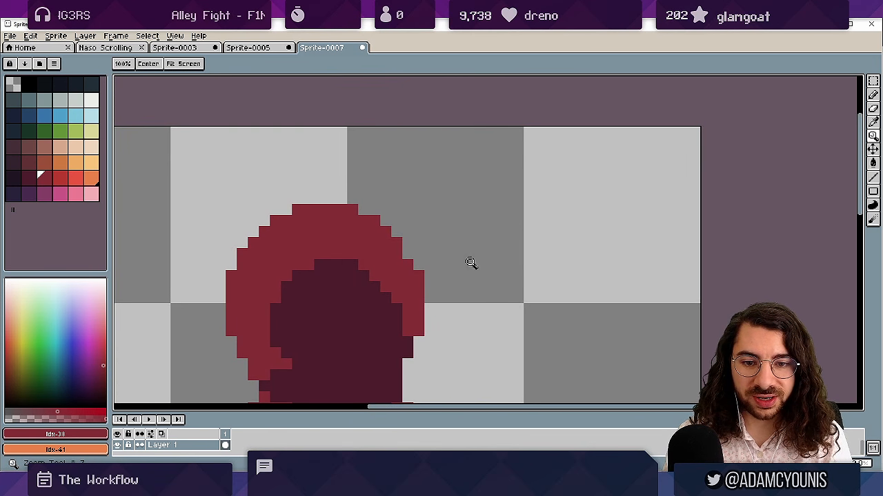
scroll(409, 232, down, 2)
scroll(429, 307, up, 3)
scroll(420, 283, down, 3)
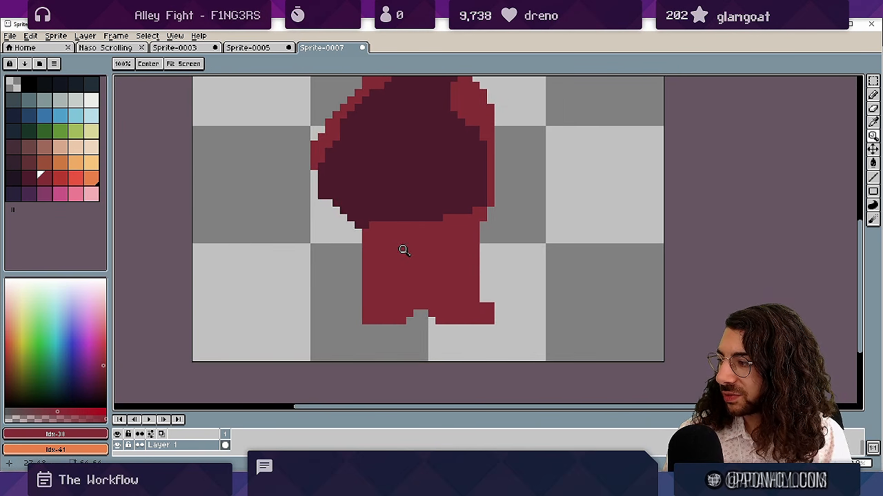
scroll(398, 262, up, 1)
drag(398, 262, 398, 304)
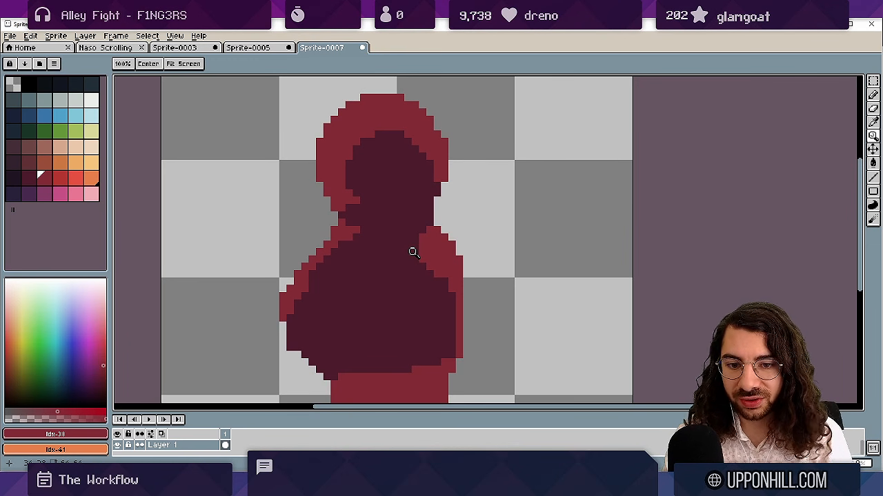
Sample the dark red (Idx-37) from the figure's torso as the foreground colour.
mouse_move(355, 269)
mouse_down()
mouse_move(377, 295)
mouse_move(423, 266)
mouse_move(379, 273)
mouse_move(319, 335)
mouse_move(301, 372)
mouse_up()
alt+click(408, 283)
drag(354, 334, 464, 164)
drag(370, 213, 370, 274)
mouse_move(381, 278)
mouse_down()
mouse_move(420, 196)
mouse_move(350, 293)
mouse_up()
drag(432, 295, 344, 262)
drag(429, 267, 289, 355)
drag(391, 251, 365, 248)
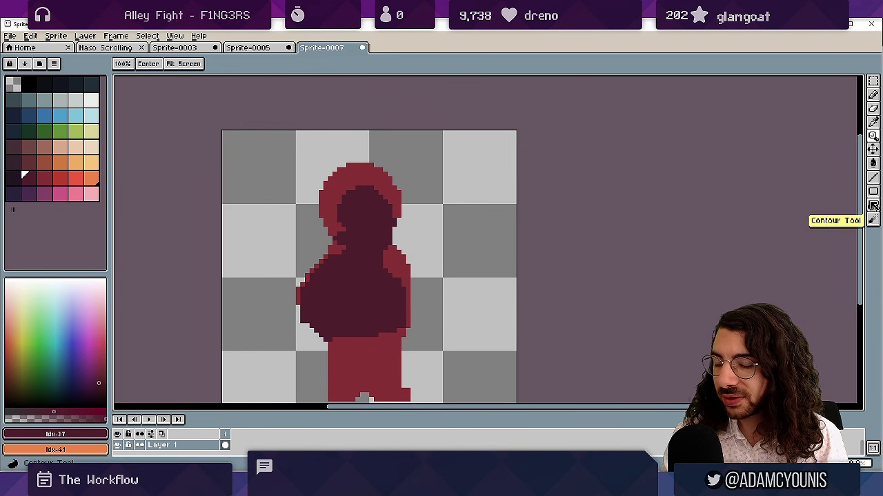
drag(400, 287, 408, 262)
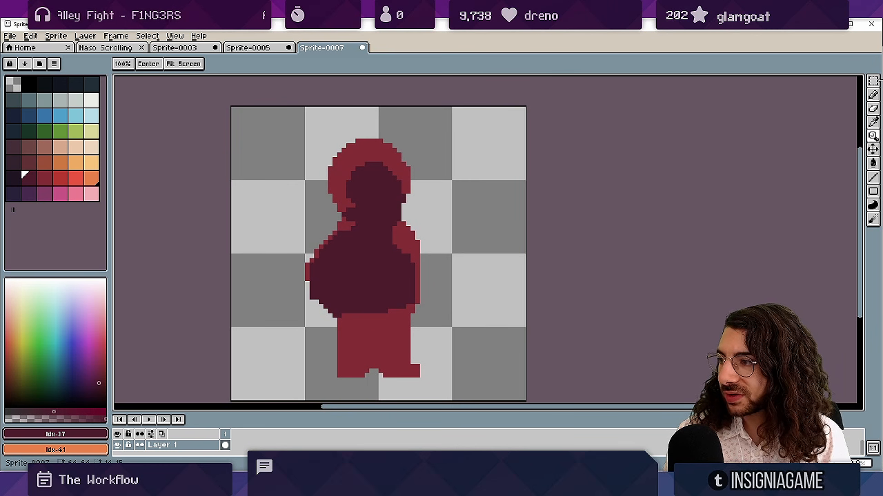
Try several rectangular marquee selections on the figure, ending with one around the upper-left part of the head.
click(875, 83)
drag(357, 124, 431, 205)
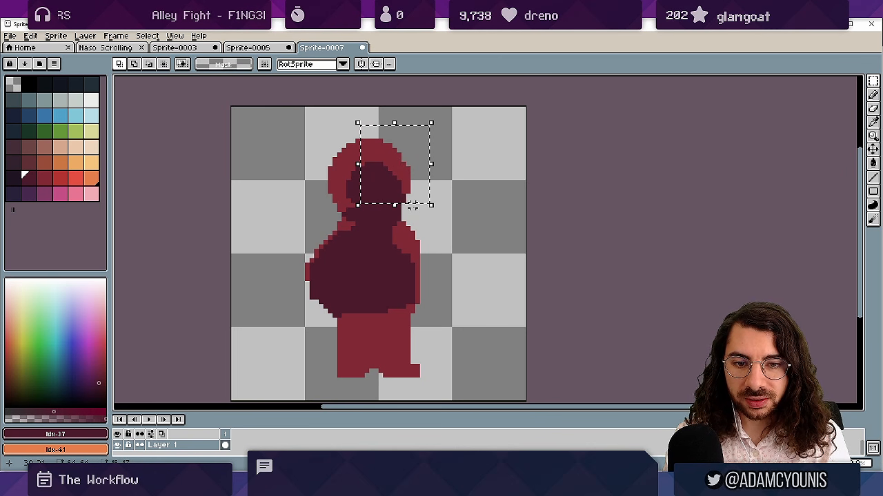
key(ctrl+d)
drag(335, 222, 418, 145)
drag(288, 164, 357, 215)
drag(302, 292, 371, 215)
key(ctrl+d)
drag(319, 126, 388, 204)
Enlarge the Pencil brush, lighten the part of the head inside the selection with Shading ink, and deselect.
key(b)
key(plus)
key(plus)
key(plus)
key(plus)
key(plus)
key(plus)
key(plus)
key(plus)
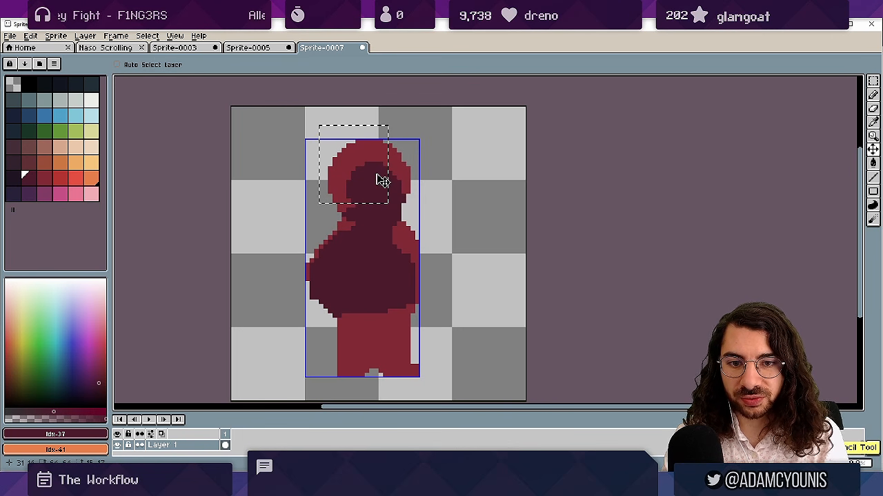
drag(365, 179, 409, 181)
key(ctrl+d)
Try a freehand Lasso selection around the head's left side and the upper torso, and deselect it.
key(q)
mouse_move(383, 123)
mouse_down()
mouse_move(301, 228)
mouse_move(394, 155)
mouse_move(397, 121)
mouse_up()
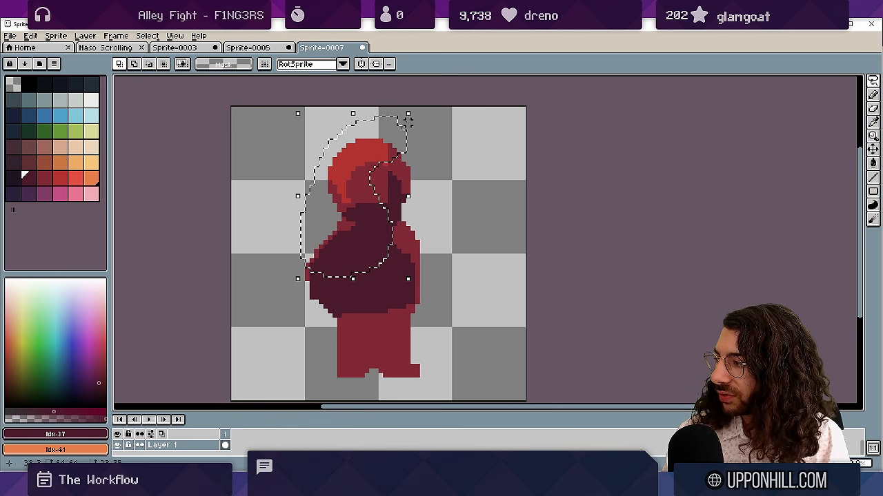
key(ctrl+d)
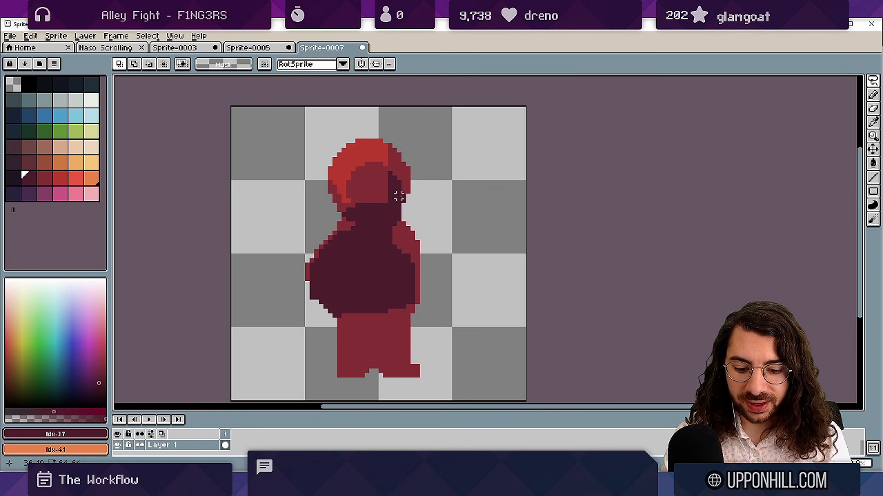
Try selecting single colour regions of the head, torso and legs with the Magic Wand, and deselect.
key(w)
click(380, 209)
click(370, 178)
click(364, 152)
click(413, 338)
click(394, 272)
click(412, 253)
key(ctrl+d)
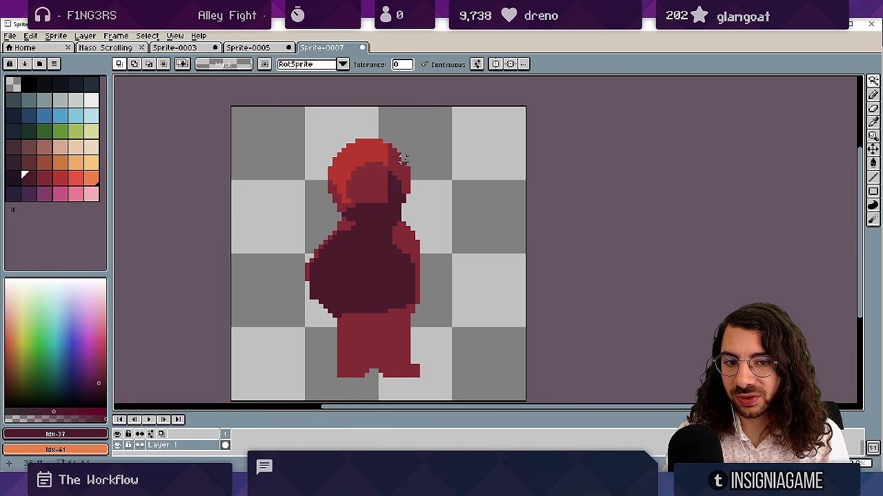
Turn off Contiguous for the Magic Wand and try selecting all darkest-red pixels, then all mid-red pixels of the figure.
click(447, 68)
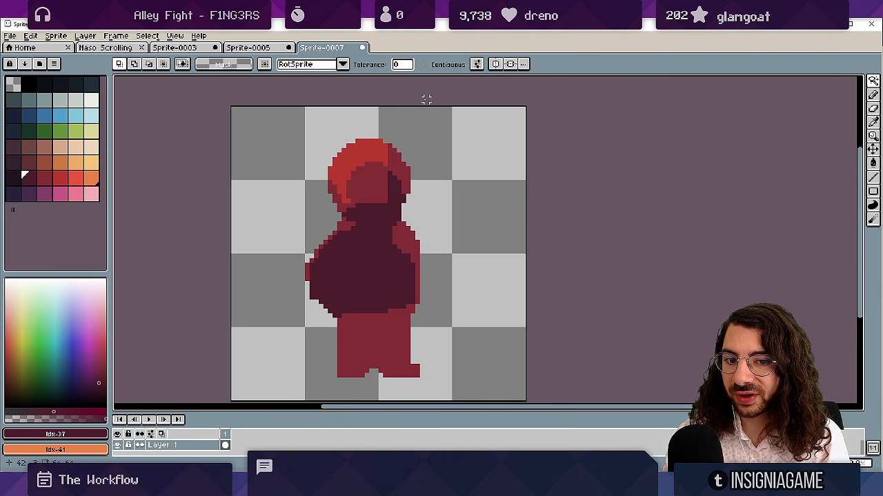
click(366, 260)
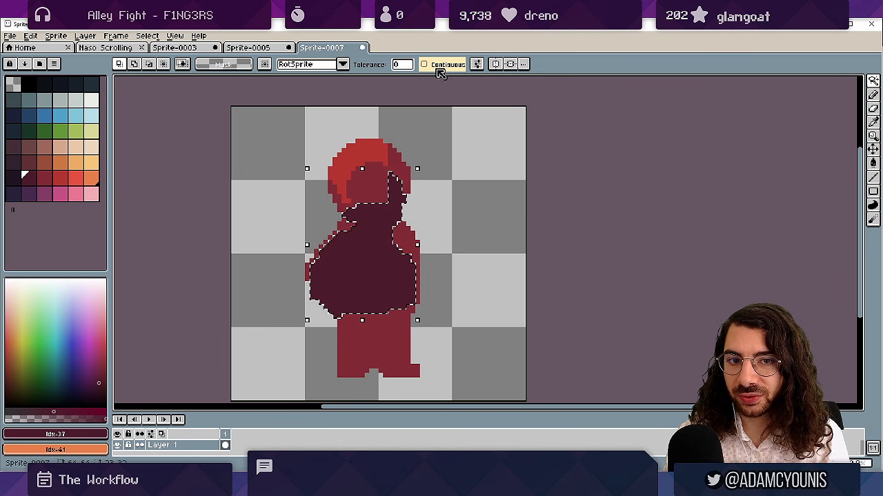
click(422, 94)
click(407, 242)
click(427, 90)
Turn Contiguous back on, try selecting the mid-red arm strip and the legs separately, and deselect.
click(425, 64)
click(412, 247)
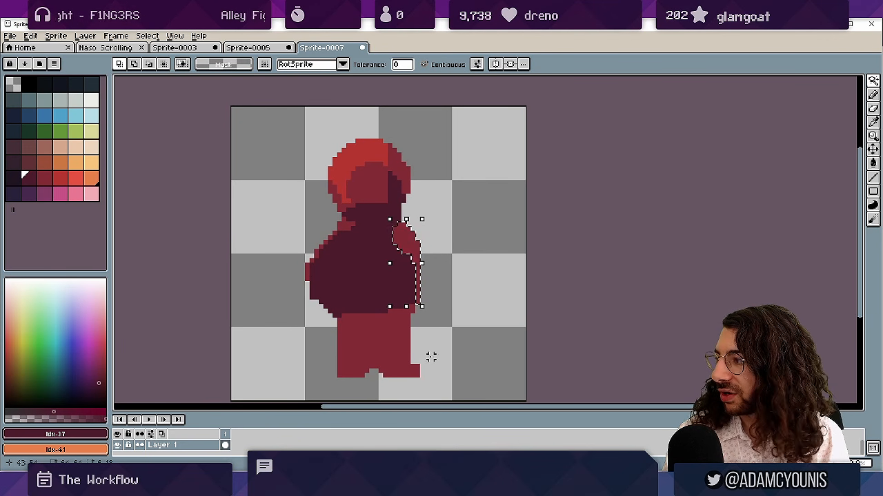
click(380, 334)
key(z)
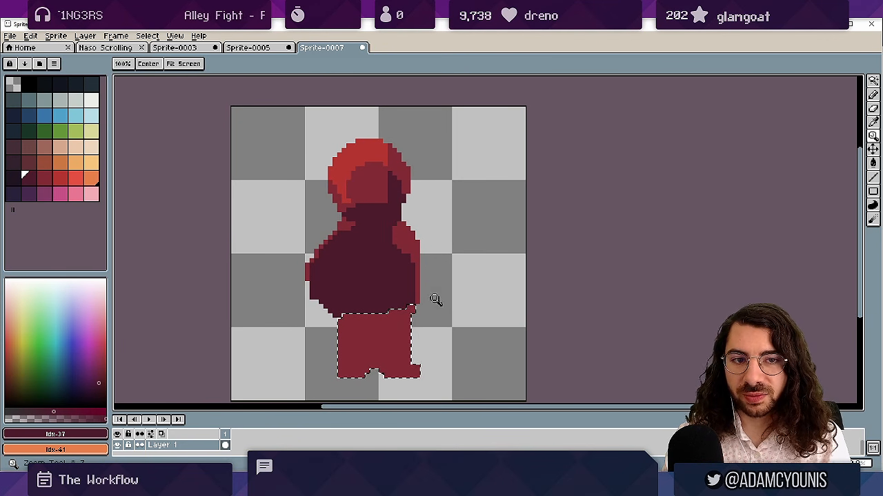
click(432, 300)
click(428, 278)
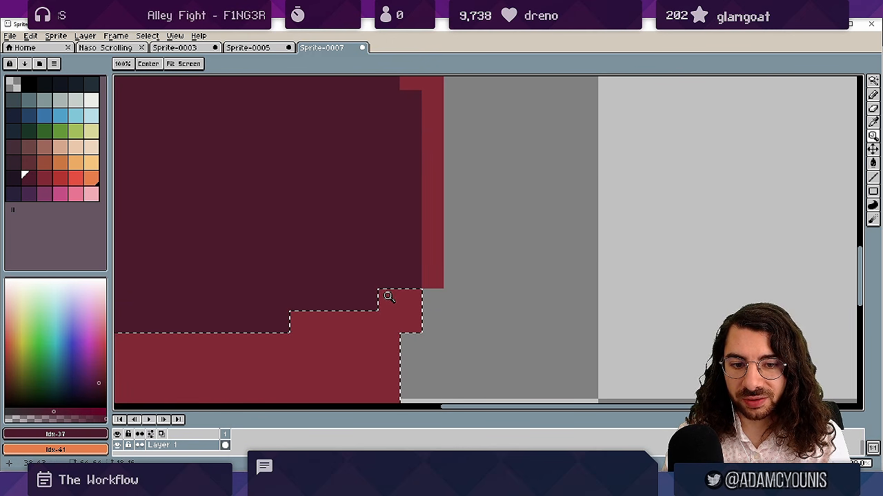
key(ctrl+d)
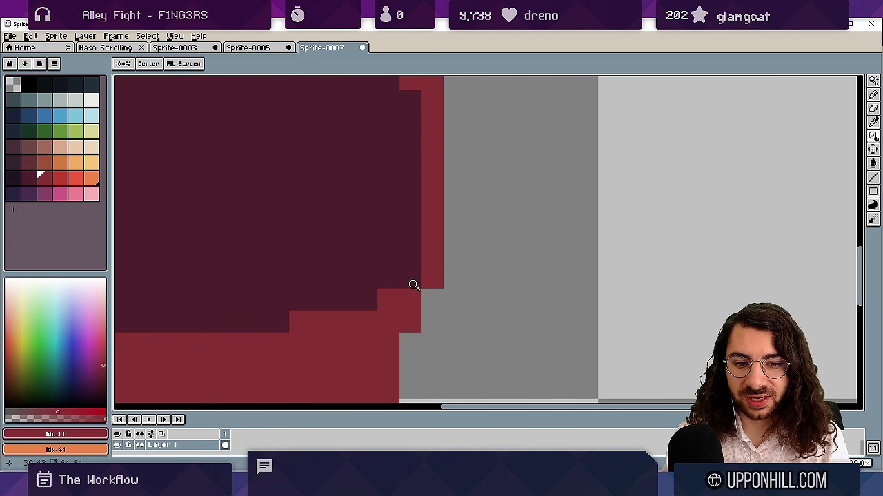
Pick the figure's mid-red, reduce the Pencil to 1 px, and paint pixels joining the arm strip to the legs.
key(b)
alt+click(431, 274)
key(minus)
key(minus)
key(minus)
key(minus)
key(minus)
key(minus)
key(minus)
key(minus)
click(368, 291)
click(410, 278)
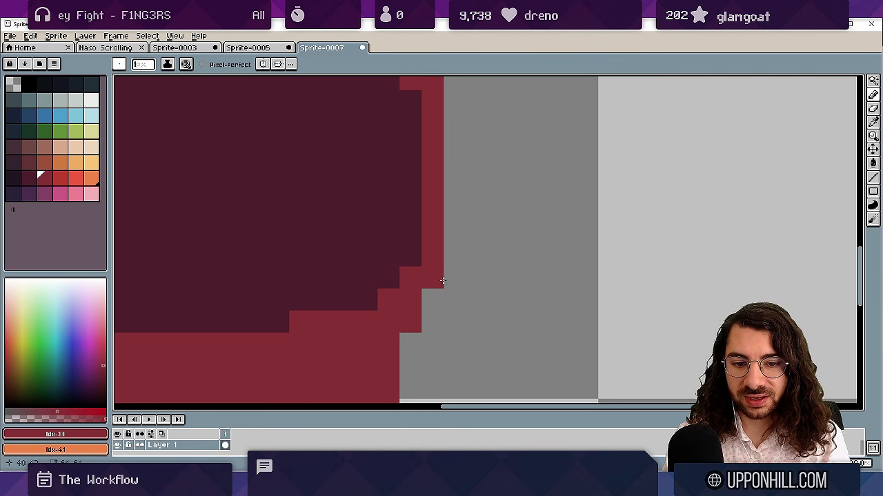
Try selecting the joined arm strip and legs with the Magic Wand, and deselect.
key(w)
click(438, 278)
key(z)
drag(455, 253, 412, 273)
key(ctrl+d)
drag(407, 220, 386, 246)
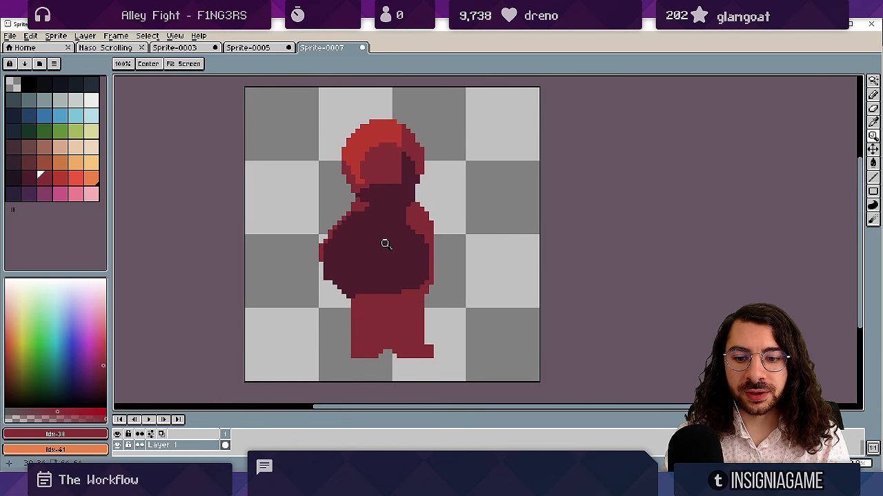
Enlarge the timeline, add a new layer, and paint a pink blob on it to the left of the head.
drag(336, 415, 338, 391)
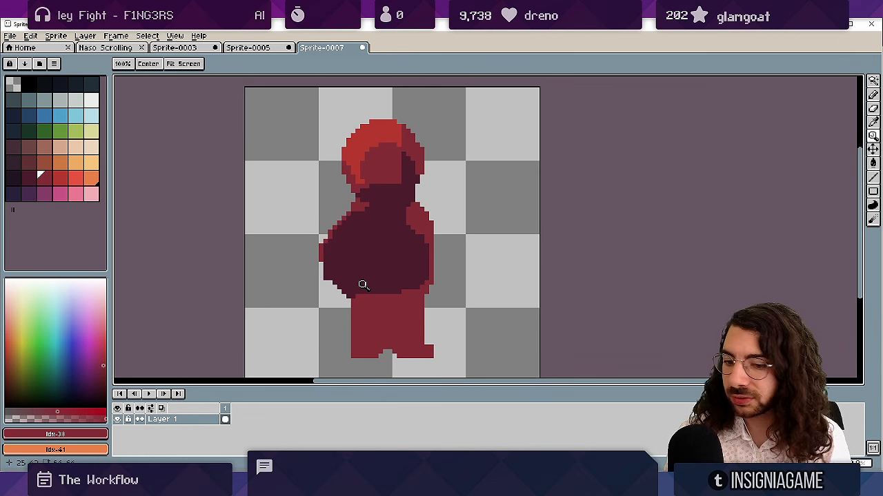
key(shift+n)
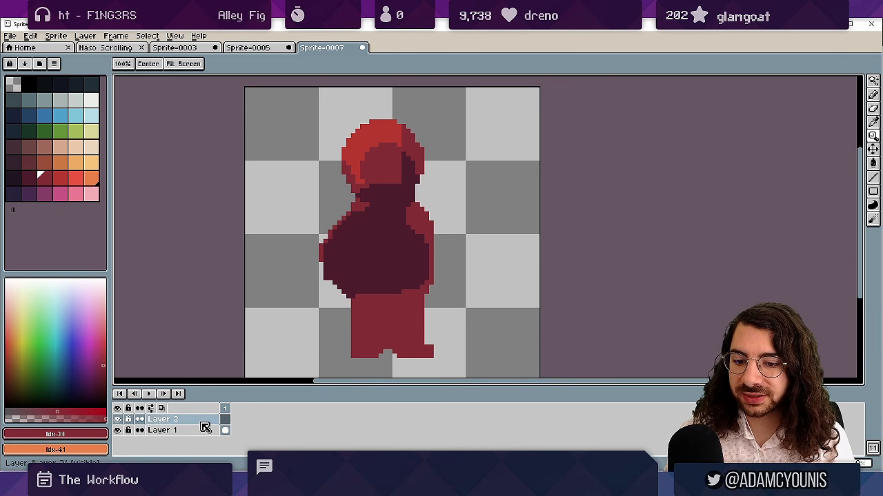
click(60, 194)
key(b)
mouse_move(338, 182)
mouse_down()
mouse_move(293, 185)
mouse_move(289, 200)
mouse_move(326, 159)
mouse_move(311, 170)
mouse_move(324, 191)
mouse_up()
Try moving the figure with the Move tool and Auto Select Layer.
key(v)
drag(393, 261, 419, 230)
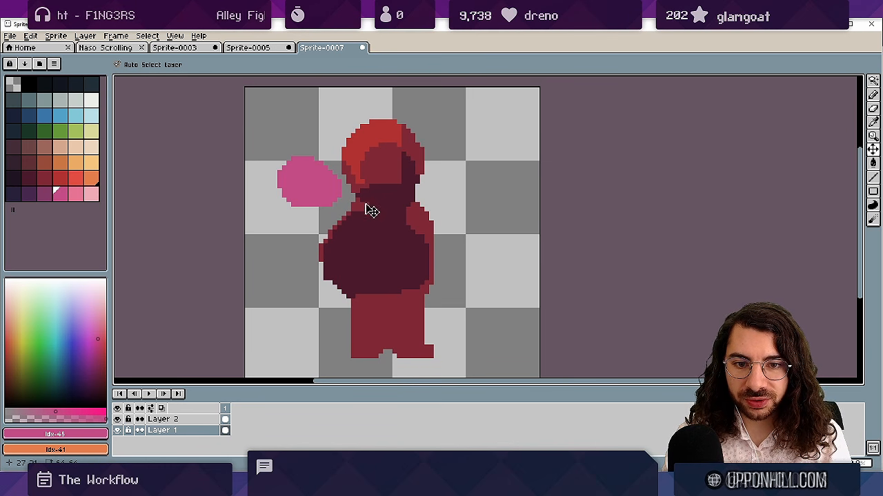
Activate Layer 2 through its pink blob, reduce the Pencil to 3 px, and paint a purple patch inside the blob.
scroll(351, 183, up, 1)
key(b)
key(i)
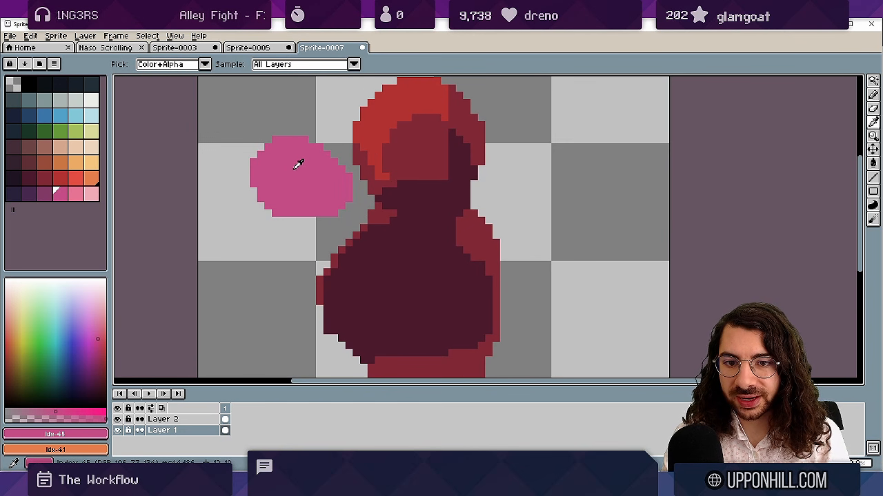
key(b)
click(44, 194)
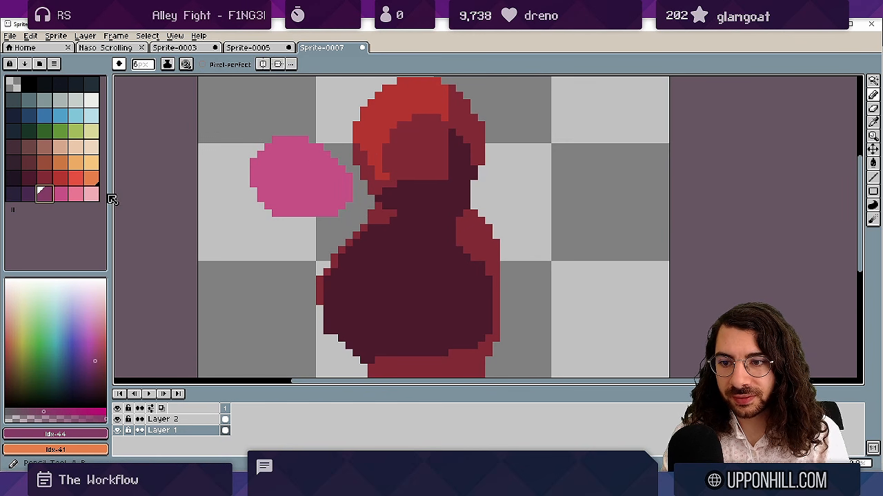
ctrl+click(295, 175)
key(minus)
key(minus)
key(minus)
mouse_move(295, 175)
mouse_down()
mouse_move(279, 162)
mouse_move(285, 187)
mouse_move(297, 180)
mouse_up()
Pick colours from the blob to repaint its centre pink and shade its lower edge purple.
key(i)
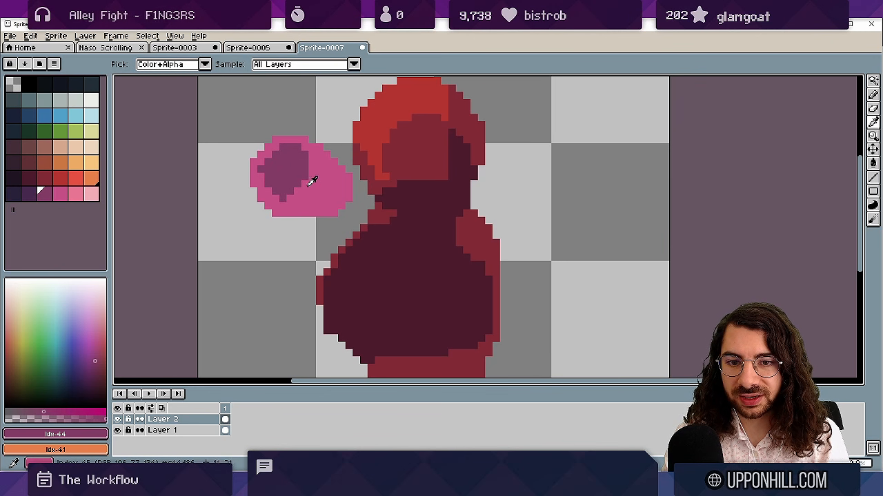
click(309, 181)
key(b)
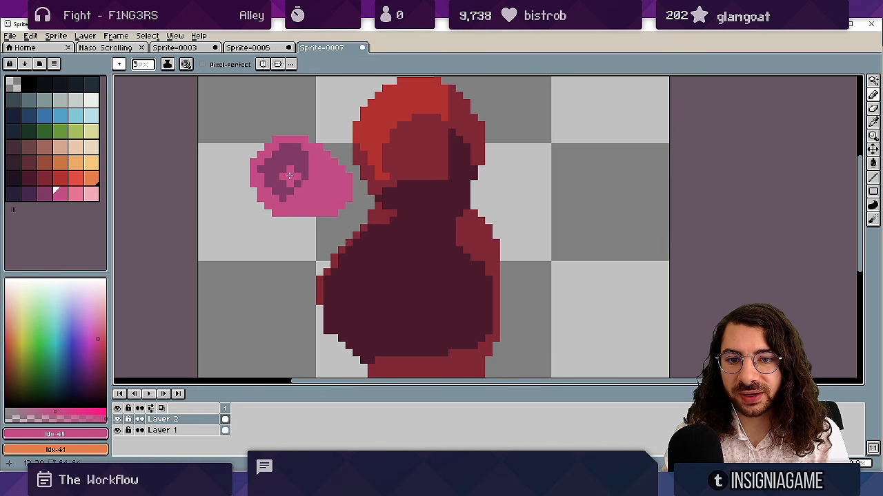
drag(298, 168, 305, 170)
alt+click(276, 160)
drag(279, 200, 324, 206)
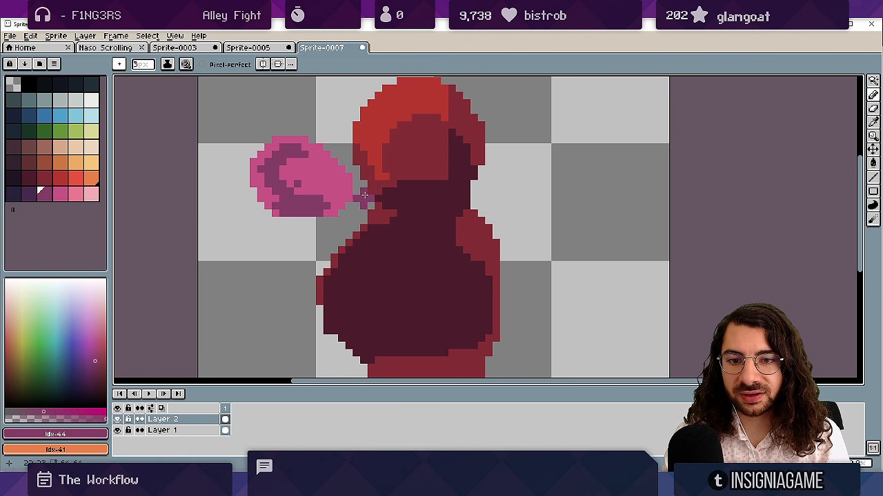
Activate Layer 1 through the figure, pick its darkest red, and paint patches on the face and the head's right side.
key(v)
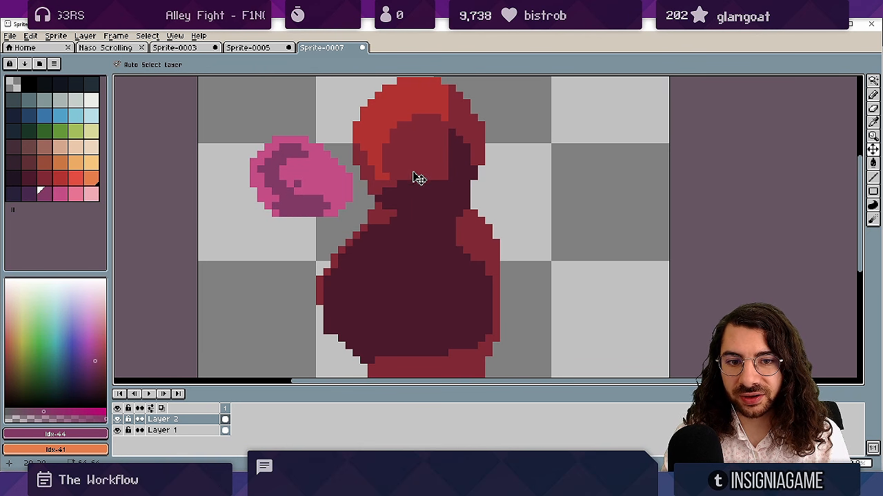
click(418, 175)
key(b)
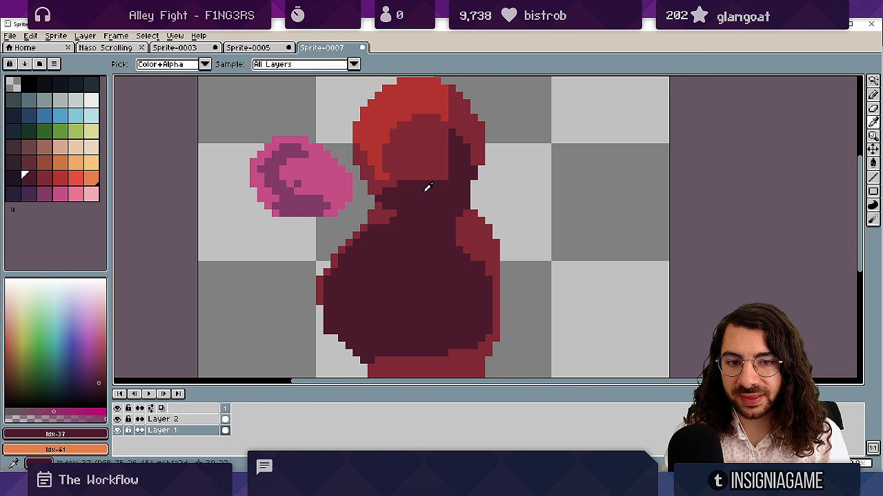
alt+click(425, 174)
drag(413, 163, 421, 175)
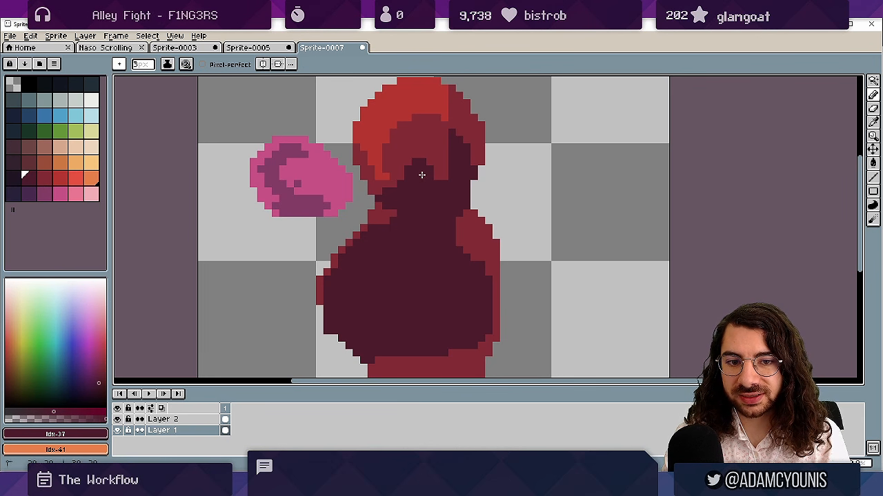
drag(471, 122, 474, 146)
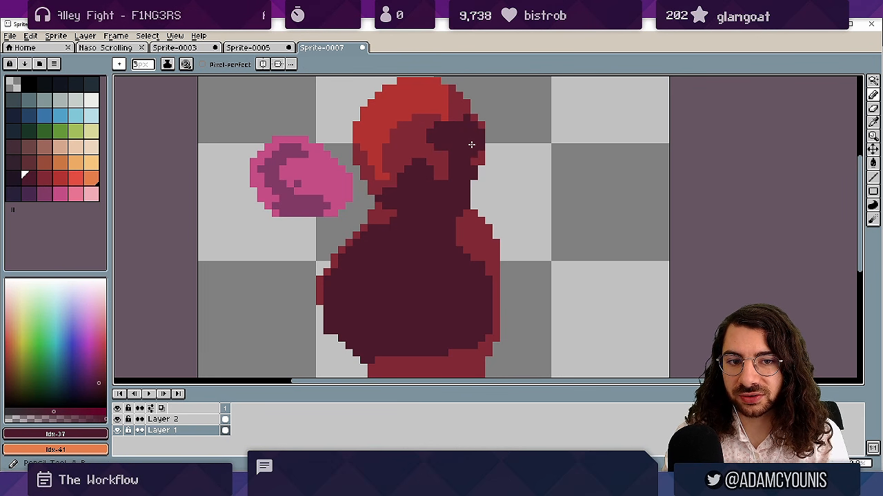
Pick the blob's pink, activate Layer 2 through the blob, and paint over its lower purple shading.
alt+click(262, 191)
scroll(251, 195, down, 1)
key(b)
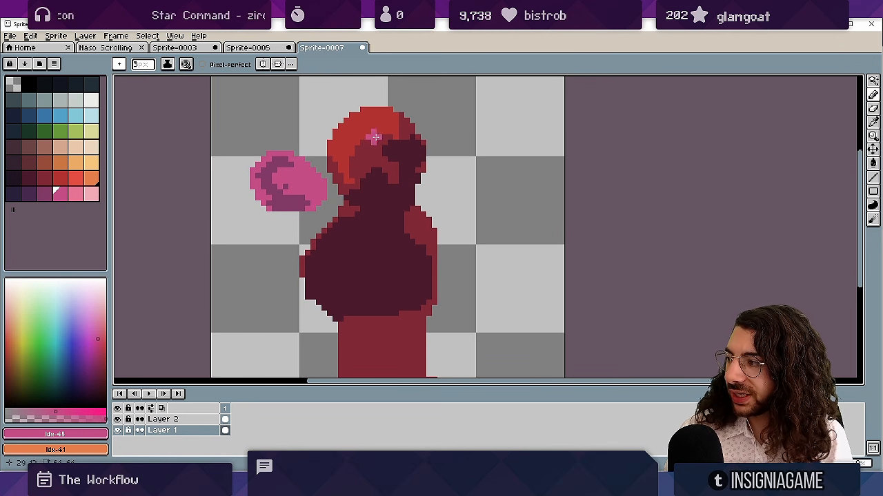
ctrl+click(293, 198)
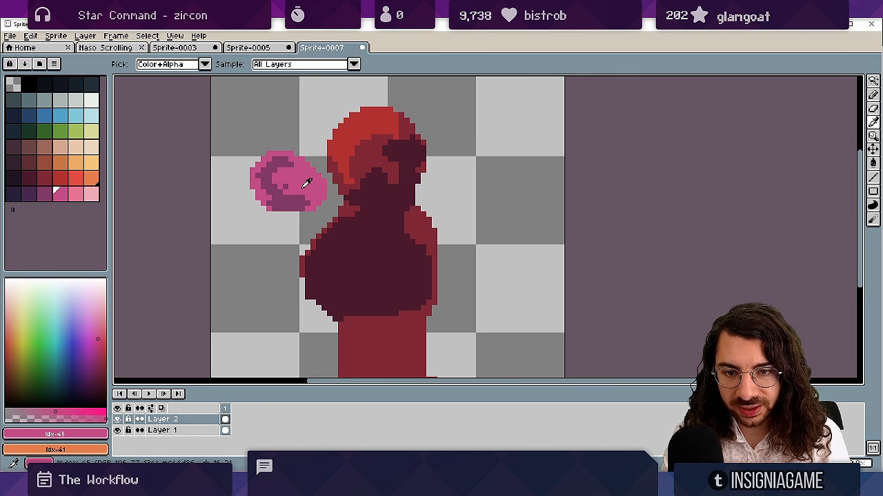
key(b)
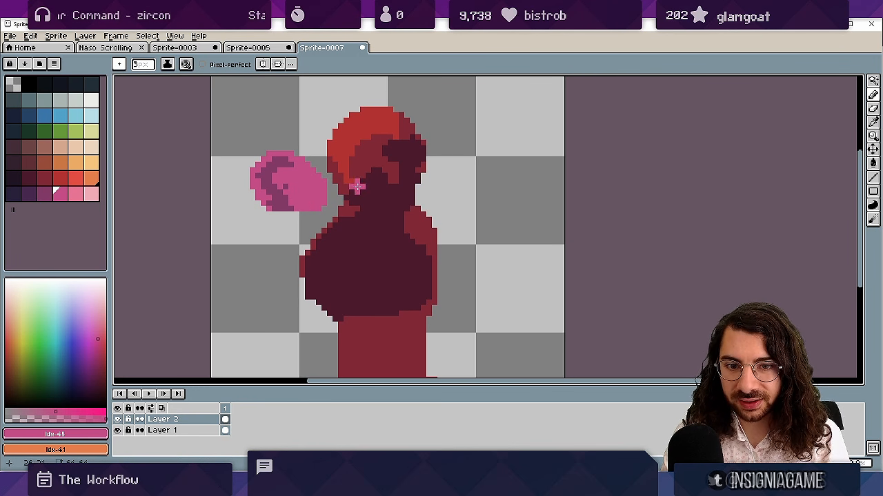
Alternate between the figure's and blob's layers from the canvas, painting mid-red and darkest red at the neck and purple on the blob.
ctrl+click(406, 162)
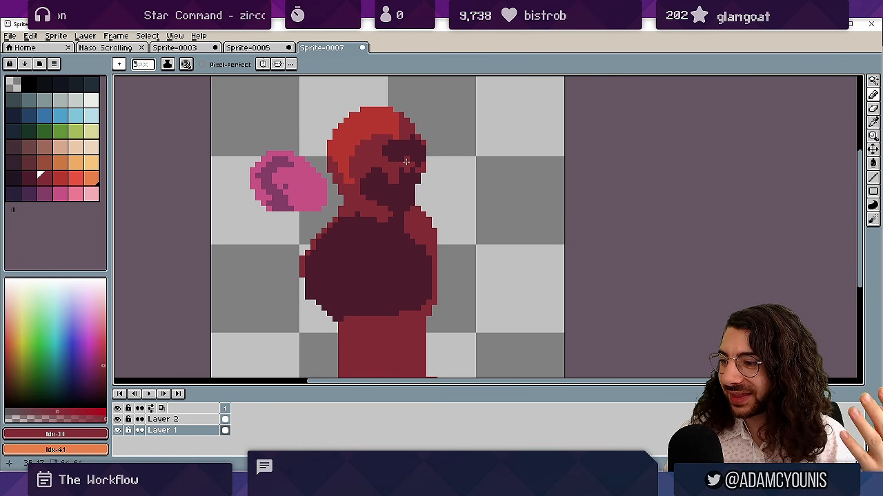
ctrl+click(393, 239)
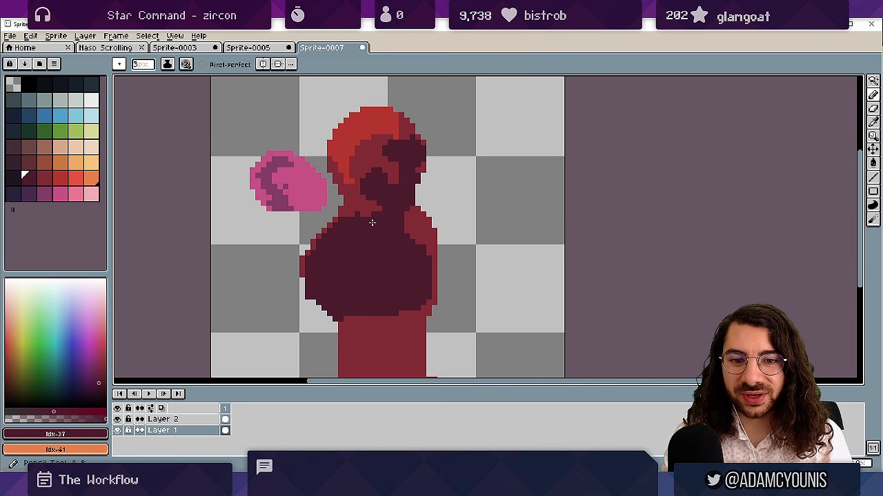
ctrl+click(285, 193)
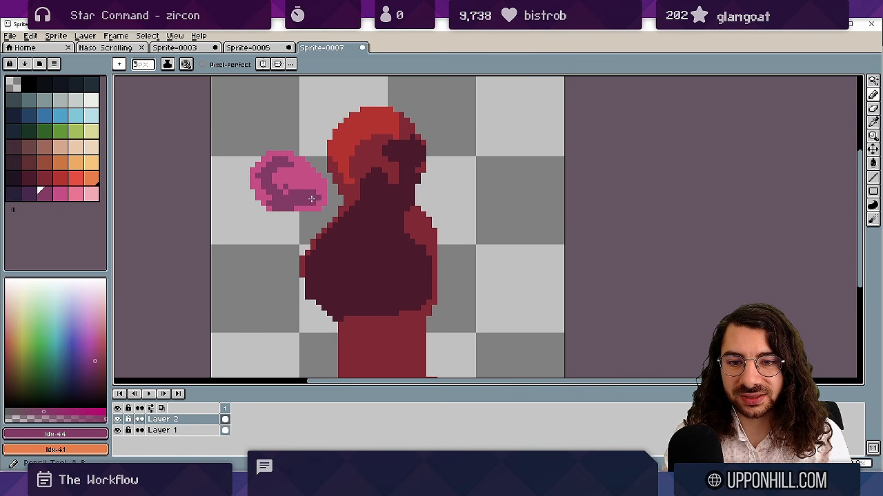
drag(284, 195, 293, 167)
ctrl+click(342, 186)
alt+click(345, 187)
mouse_move(344, 189)
mouse_down()
mouse_move(324, 167)
mouse_move(309, 177)
mouse_move(329, 192)
mouse_move(329, 155)
mouse_move(351, 163)
mouse_up()
alt+click(363, 191)
Erase the whole pink blob from Layer 2 with the 7 px Eraser.
key(q)
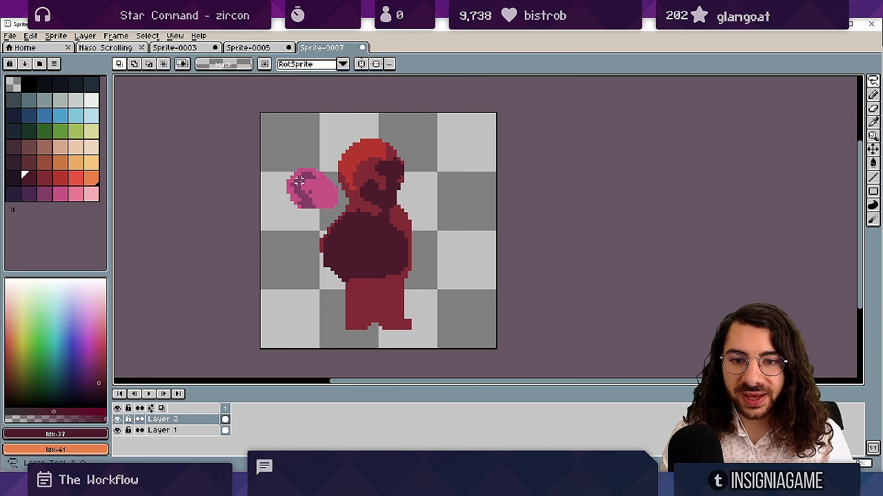
key(e)
drag(297, 183, 335, 199)
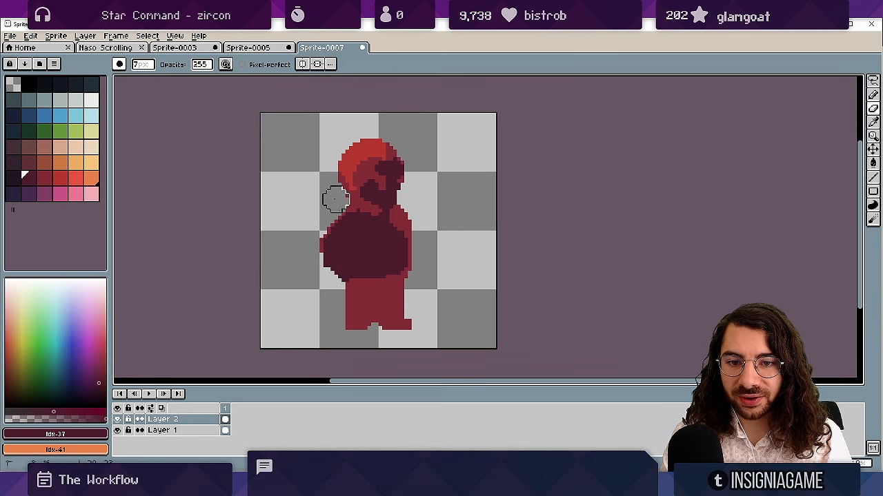
key(z)
click(373, 220)
drag(376, 230, 379, 218)
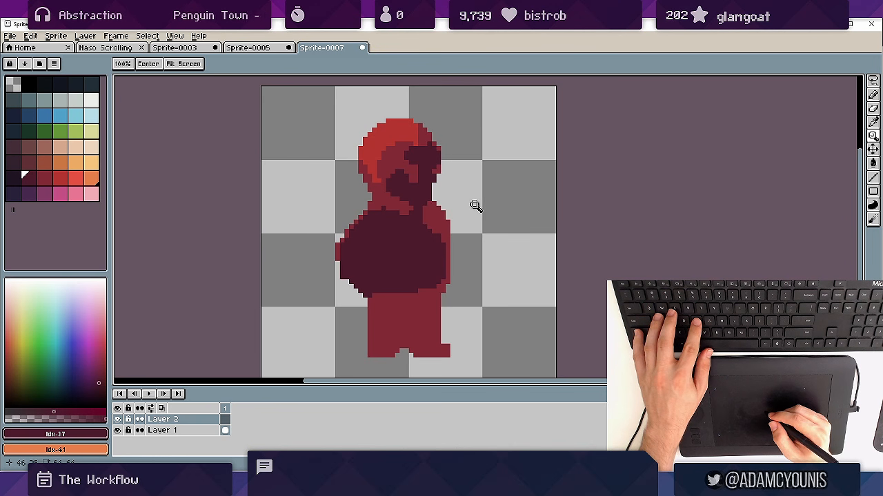
drag(408, 234, 460, 241)
key(ctrl+space)
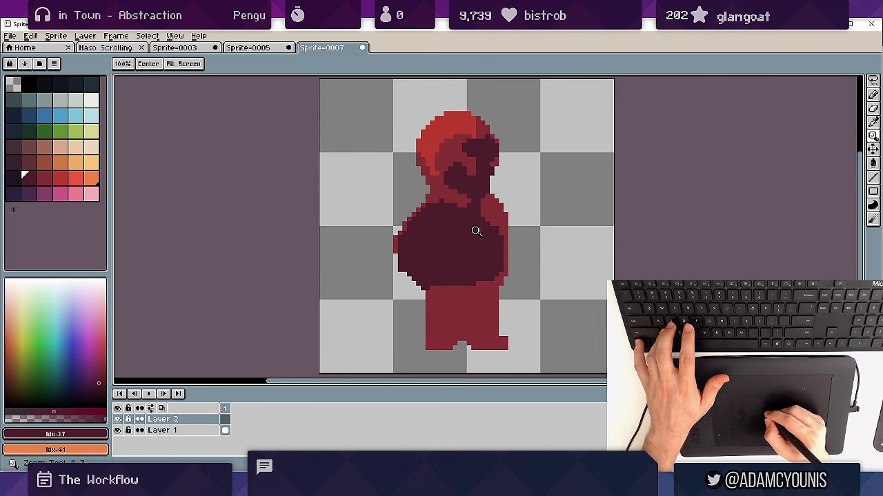
drag(495, 227, 468, 202)
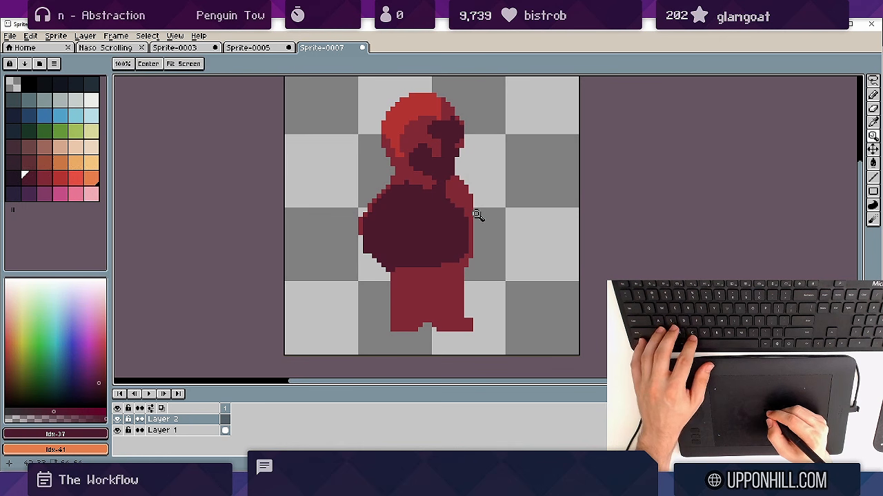
Cycle through the Move, Zoom, Pencil and Eraser tools, trying a short darkest-red stroke beside the body and undoing the attempts.
key(v)
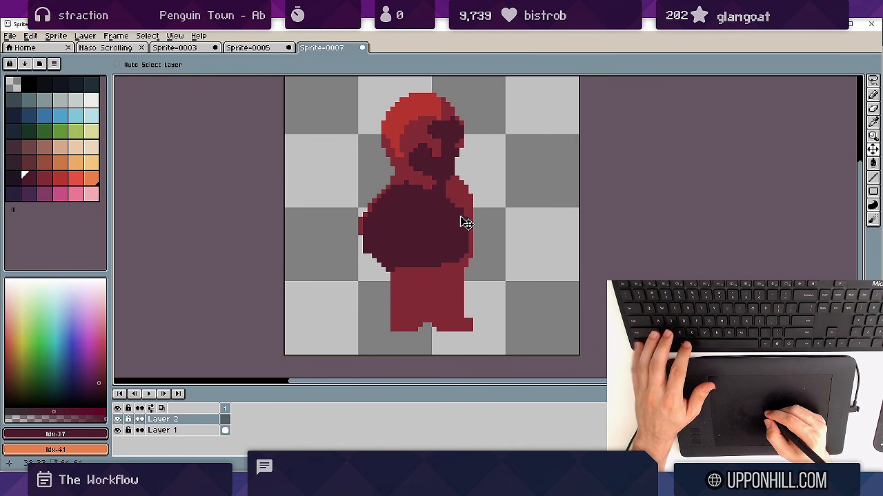
key(z)
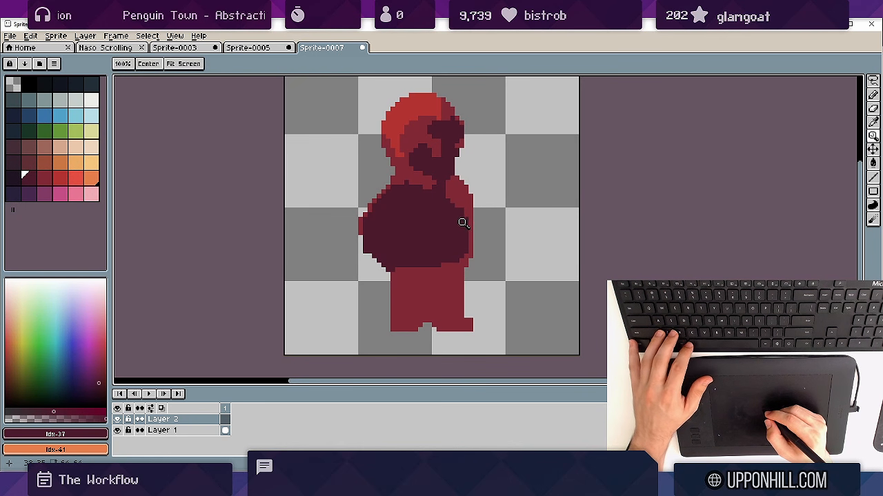
key(b)
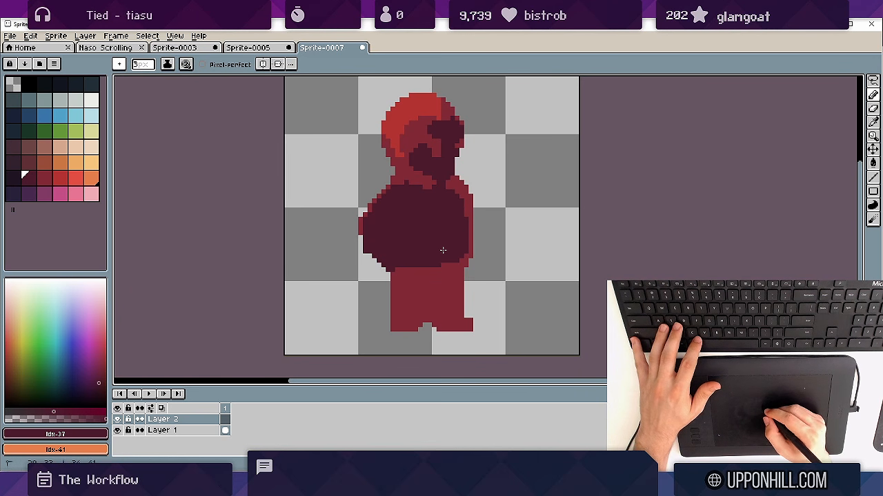
key(e)
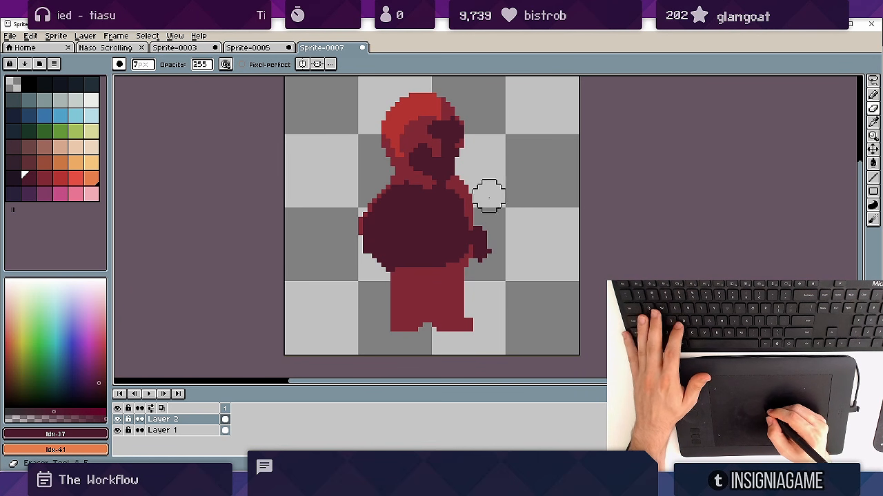
drag(486, 235, 490, 251)
key(v)
click(455, 242)
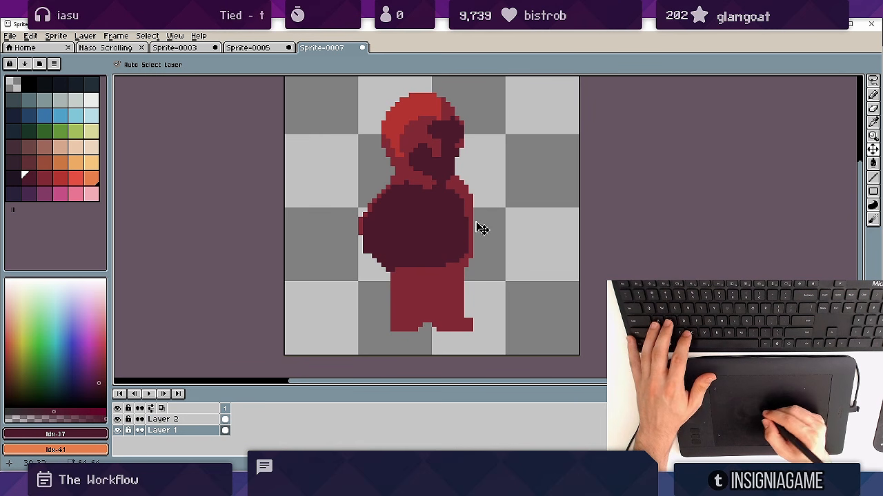
key(ctrl+z)
mouse_move(459, 224)
mouse_down()
mouse_move(486, 223)
mouse_move(477, 220)
mouse_move(504, 239)
mouse_up()
key(b)
key(ctrl+z)
Draw a darkest-red hook shape to the right of the figure's head and toggle Layer 2's visibility off and on.
drag(475, 192, 444, 218)
click(195, 422)
click(119, 418)
click(119, 419)
Try repositioning the hook with the Move tool and undo the move.
key(v)
drag(406, 239, 474, 203)
key(ctrl+z)
Pick the bright red from the figure's head and recolour the hook with the Paint Bucket.
drag(417, 276, 444, 229)
scroll(418, 253, up, 1)
drag(479, 234, 446, 234)
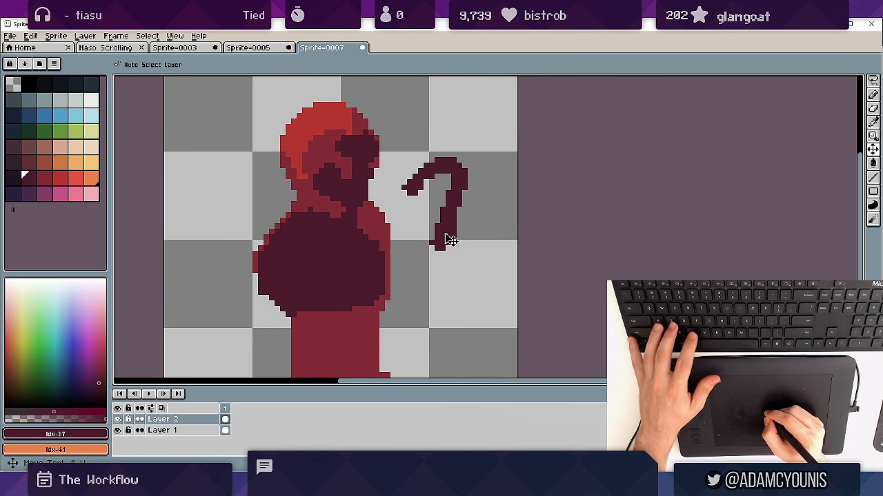
alt+click(305, 143)
key(g)
click(447, 212)
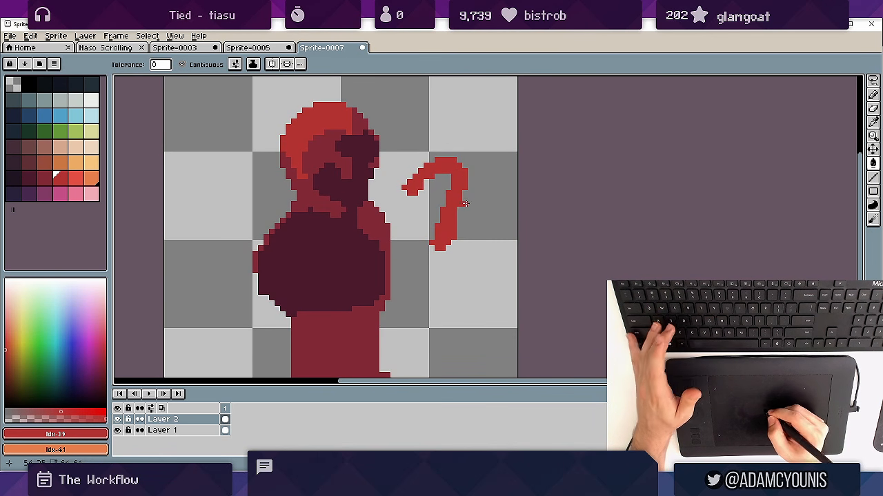
Pick the figure's mid red and paint over the hook's left arm with the Pencil.
alt+click(376, 219)
key(b)
mouse_move(411, 199)
mouse_down()
mouse_move(453, 175)
mouse_move(441, 168)
mouse_move(456, 202)
mouse_up()
key(z)
click(460, 216)
key(ctrl+z)
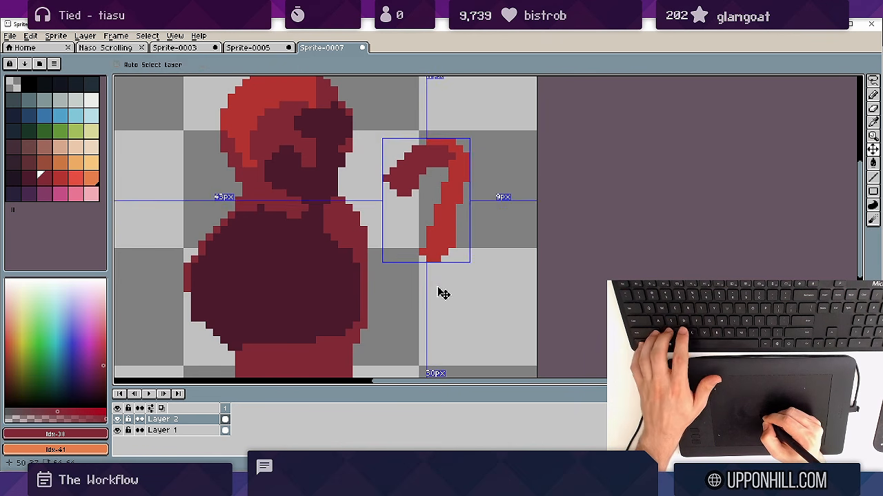
Add a mid-red dot beneath the hook and thicken its stem and top curve in bright red to form a question mark.
drag(423, 293, 439, 297)
drag(452, 259, 425, 251)
alt+click(417, 233)
drag(405, 224, 403, 238)
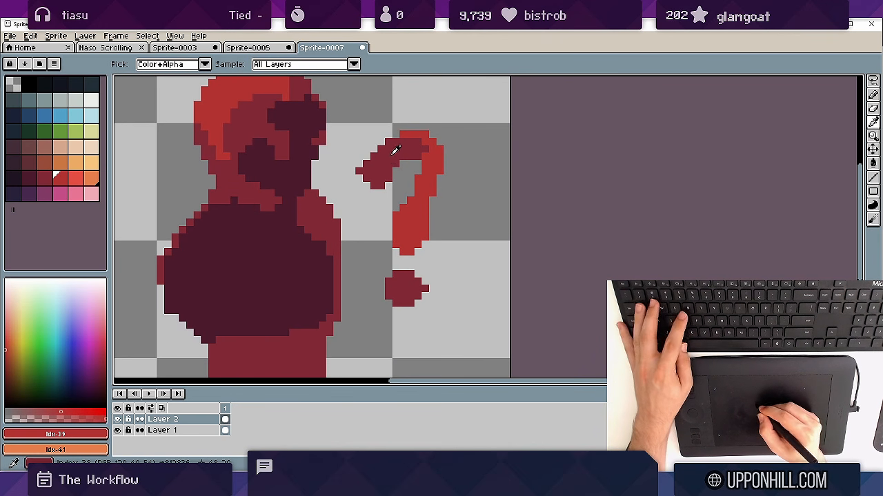
mouse_move(359, 166)
mouse_down()
mouse_move(404, 131)
mouse_move(444, 143)
mouse_move(450, 183)
mouse_up()
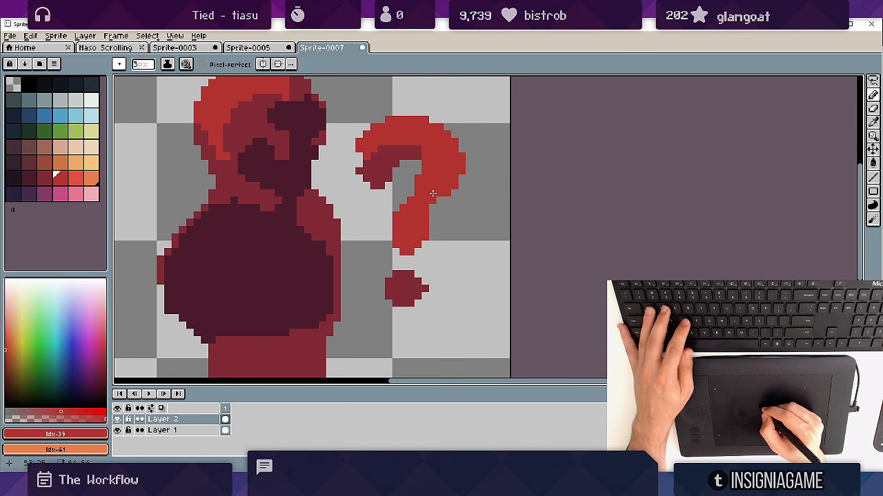
Trim the stem's right side with the Eraser and paint a 1 px mid-red shadow along the question mark's outer right edge.
key(e)
drag(455, 217, 443, 243)
key(b)
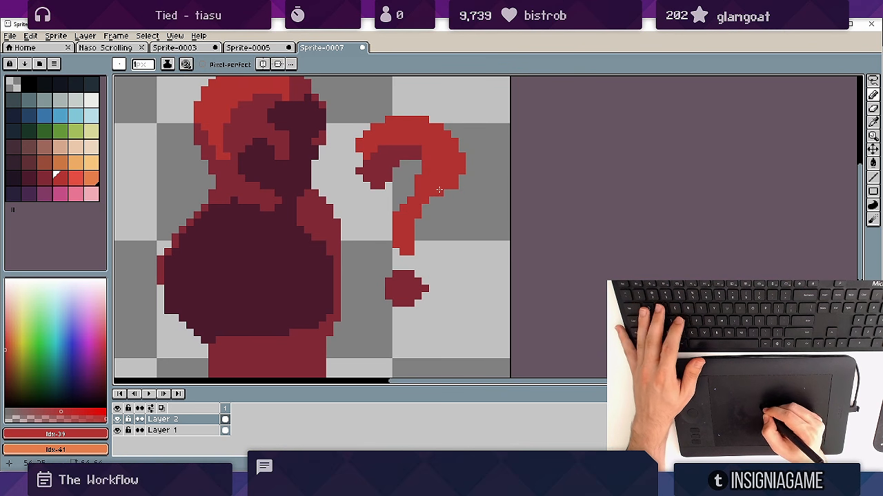
alt+click(390, 156)
mouse_move(408, 255)
mouse_down()
mouse_move(419, 229)
mouse_move(467, 180)
mouse_up()
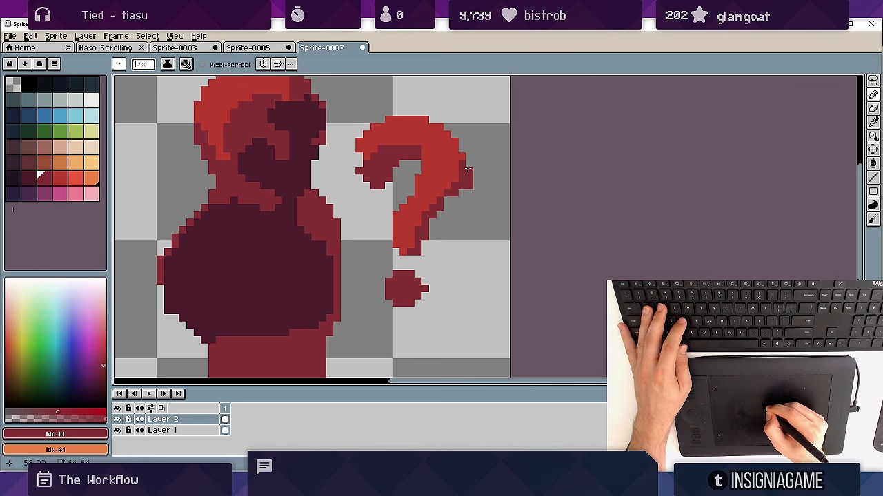
Shade the question mark's inner curve in mid red and clean up its outline with a small Eraser.
key(e)
key(b)
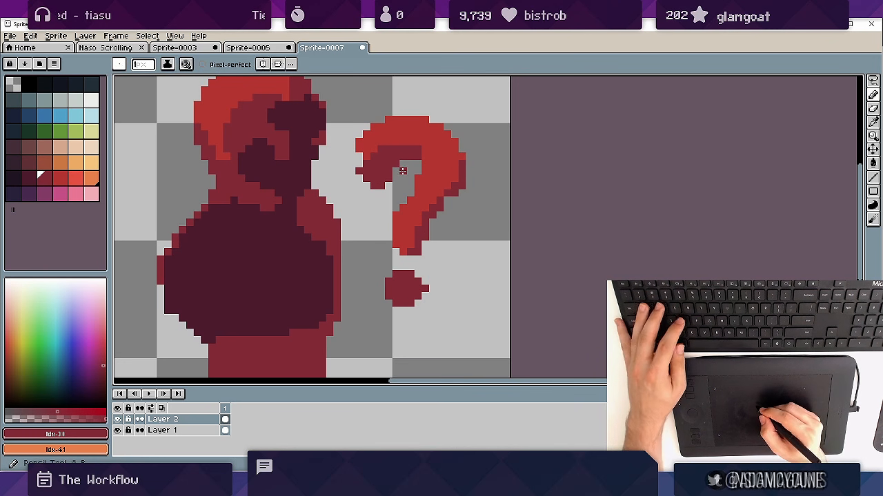
mouse_move(404, 142)
mouse_down()
mouse_move(425, 149)
mouse_move(426, 165)
mouse_up()
key(e)
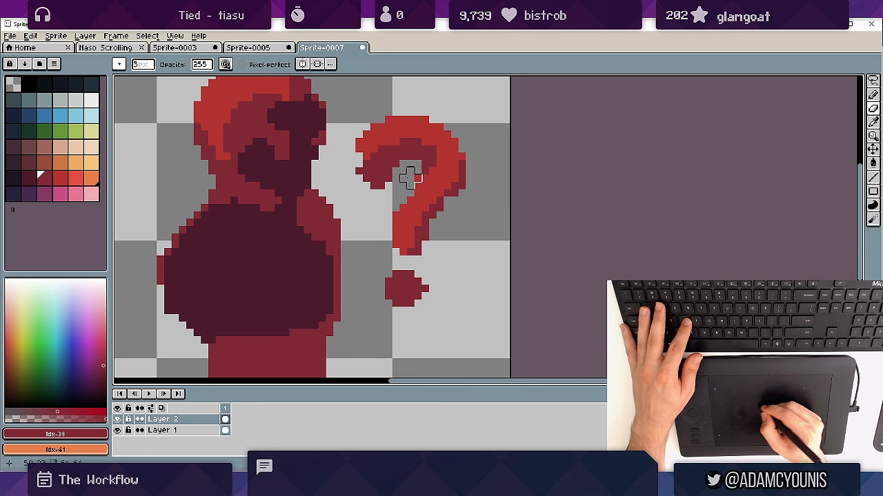
key(ctrl+z)
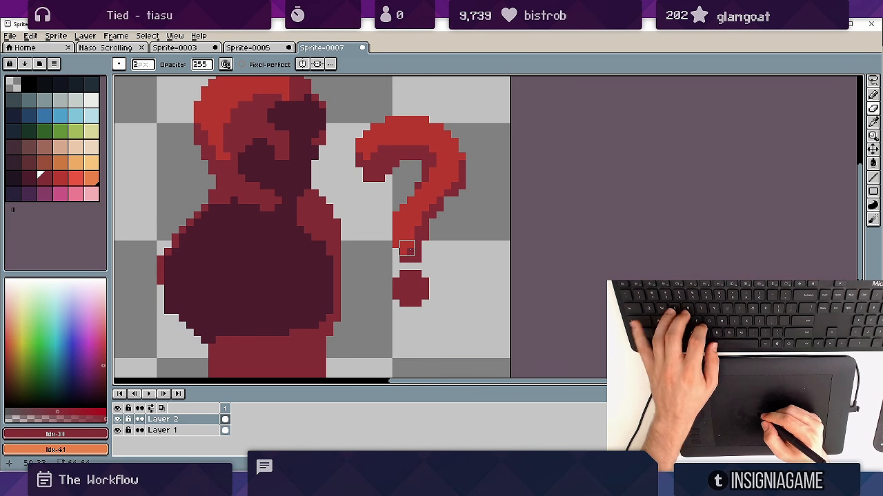
drag(406, 219, 432, 240)
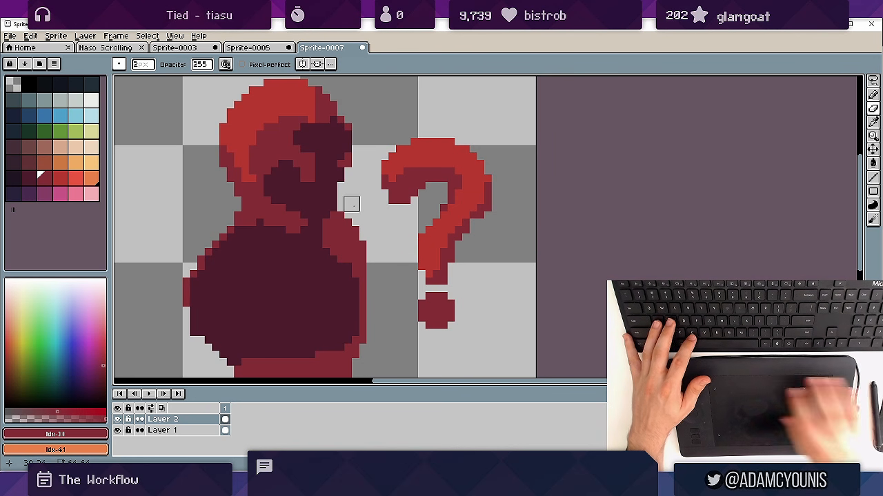
key(space)
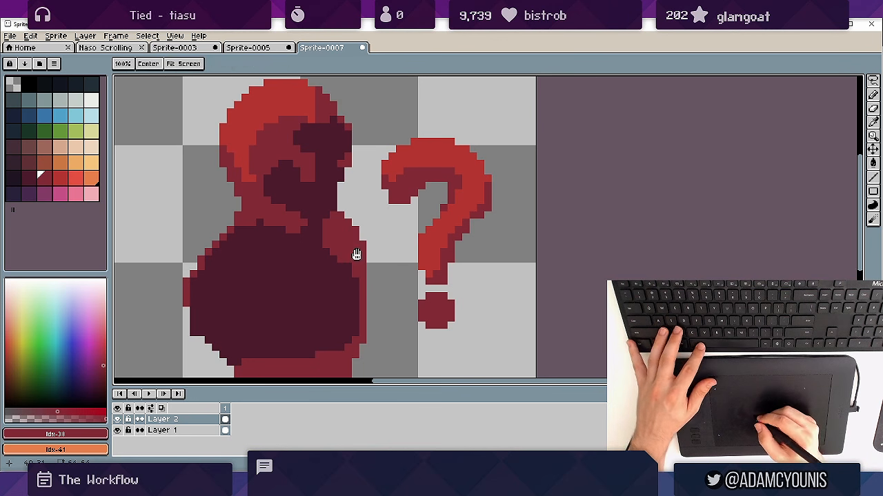
drag(363, 258, 371, 283)
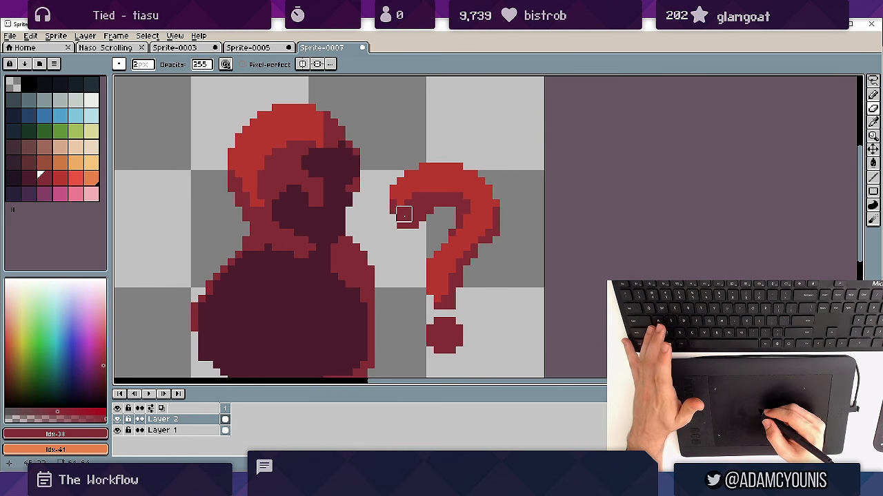
key(space)
drag(388, 230, 412, 230)
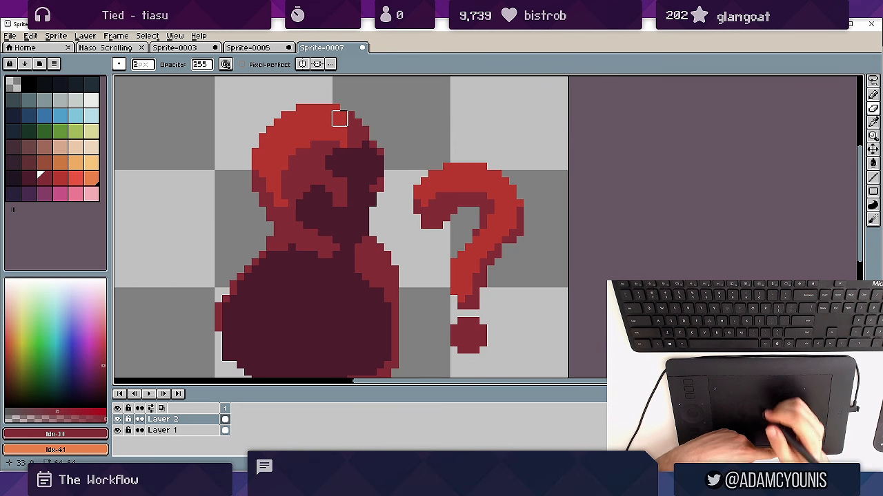
drag(367, 266, 408, 234)
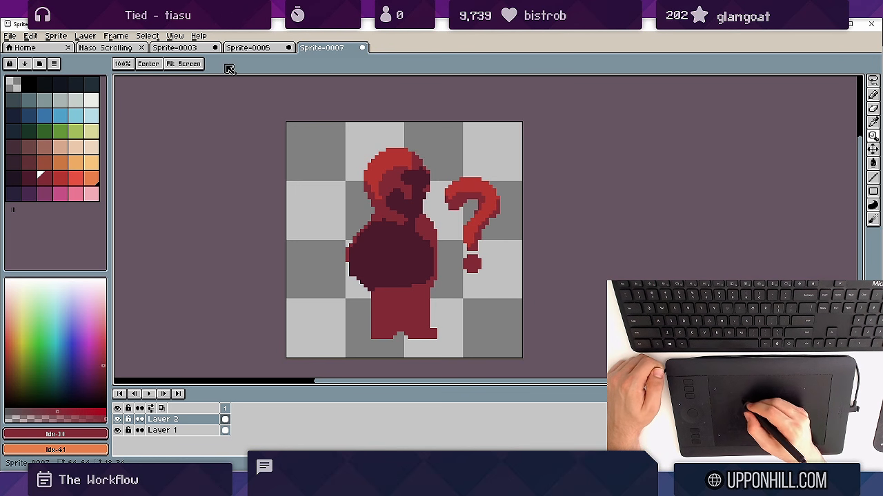
Look through the Sprite-0003 and Sprite-0005 documents and bring up the Naso Scrolling landscape, zoomed in on the cliff.
click(188, 49)
click(260, 50)
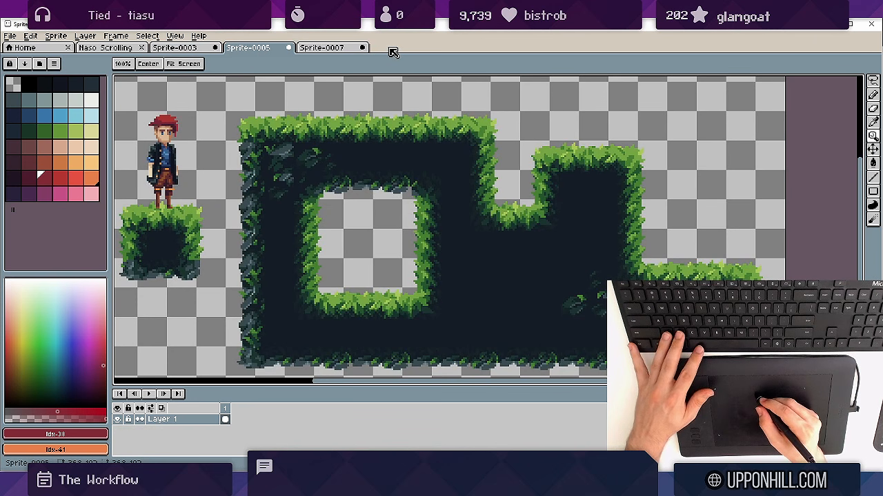
click(105, 48)
click(417, 241)
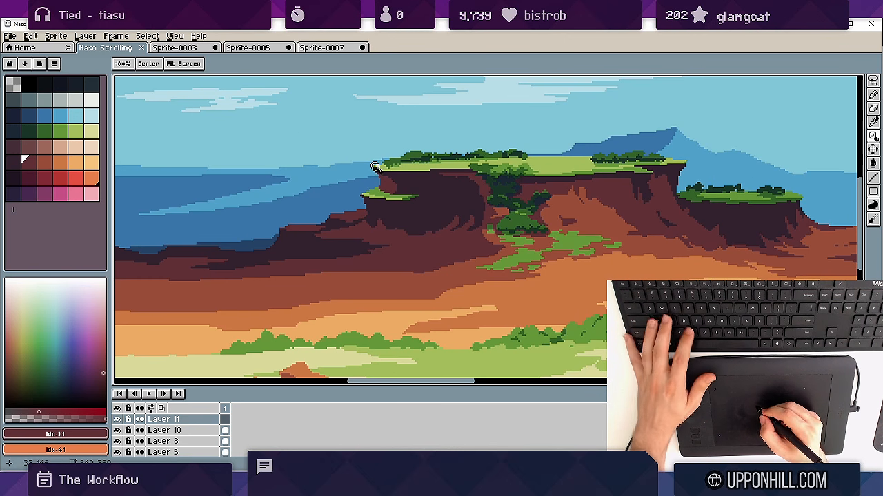
Activate the Pencil on the landscape, undo the stray mark, and set the brush size to 12 px.
key(b)
mouse_move(371, 138)
mouse_down()
mouse_move(473, 126)
mouse_move(365, 137)
mouse_move(362, 126)
mouse_move(435, 121)
mouse_move(434, 105)
mouse_move(437, 143)
mouse_up()
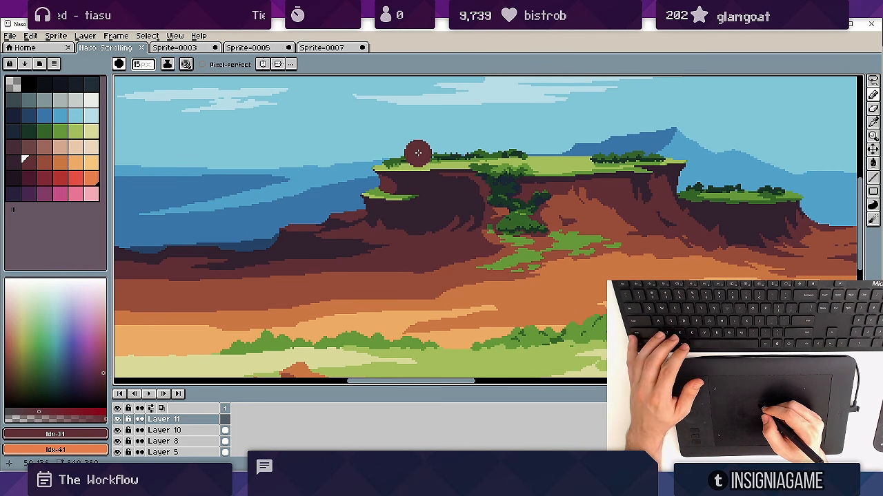
mouse_move(140, 65)
mouse_down()
mouse_move(147, 79)
mouse_move(136, 81)
mouse_move(180, 79)
mouse_up()
click(200, 120)
key(ctrl+z)
click(142, 65)
drag(178, 79, 153, 79)
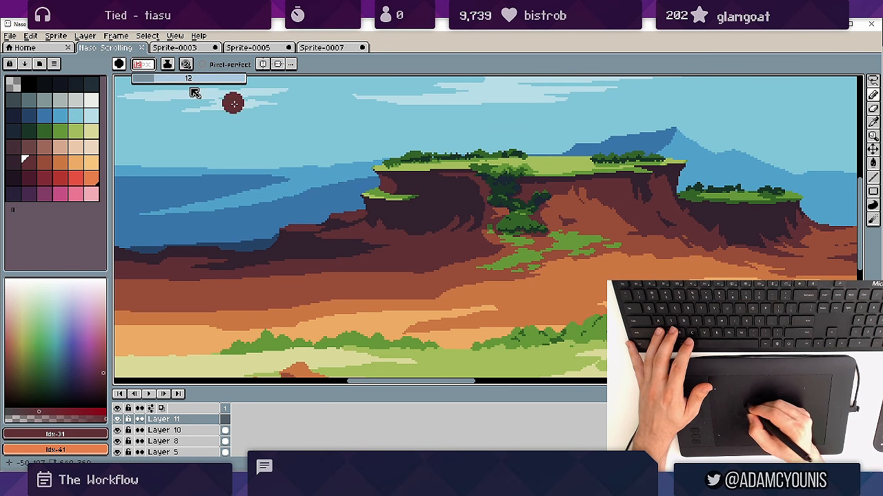
click(356, 78)
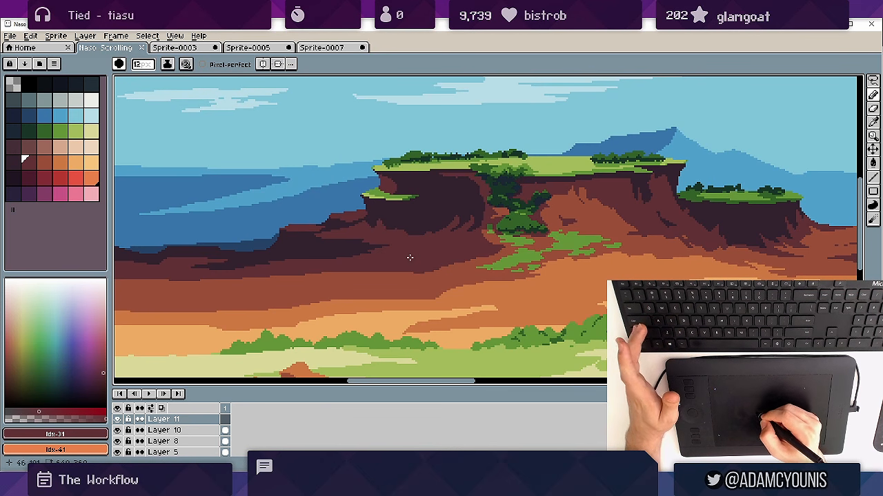
Bring up the AseBrush 1.0 window, move it over the landscape, and minimise it.
click(573, 483)
drag(108, 8, 264, 159)
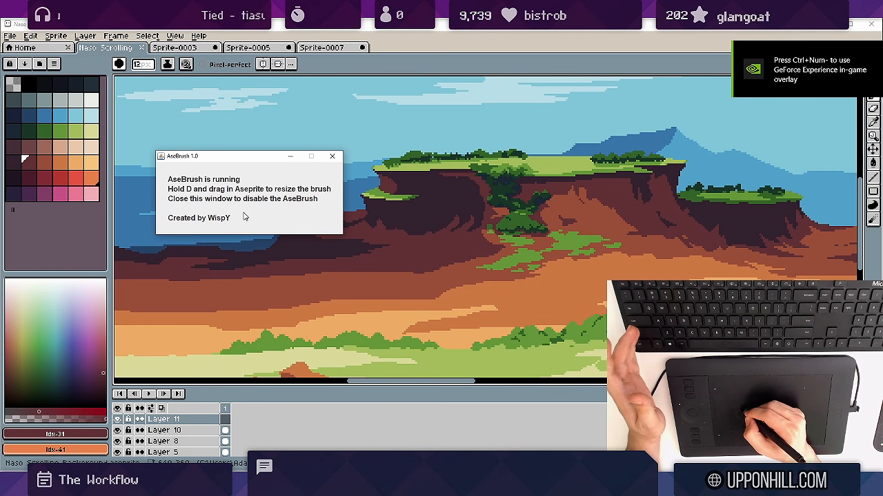
click(290, 159)
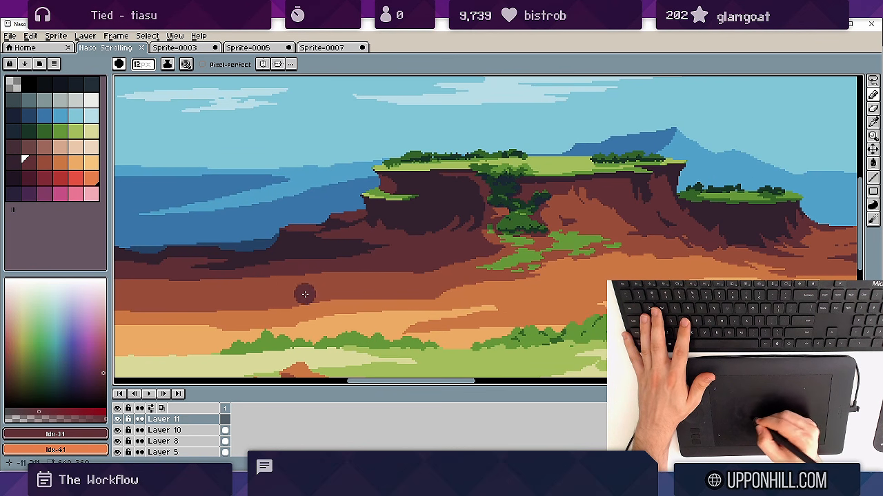
Show more of the landscape and vary the Pencil brush size back and forth, finishing at 26 px.
scroll(391, 297, down, 1)
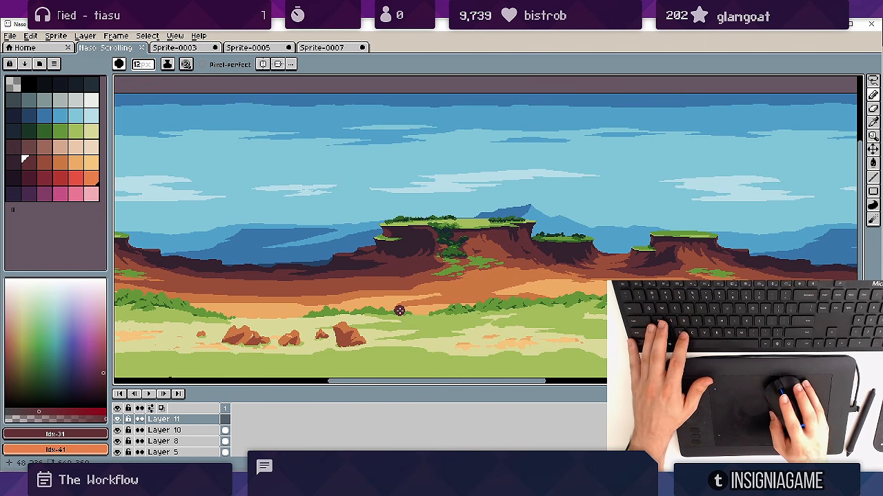
ctrl+scroll(399, 311, down, 10)
ctrl+scroll(399, 311, down, 20)
ctrl+scroll(400, 311, up, 20)
ctrl+scroll(400, 311, down, 11)
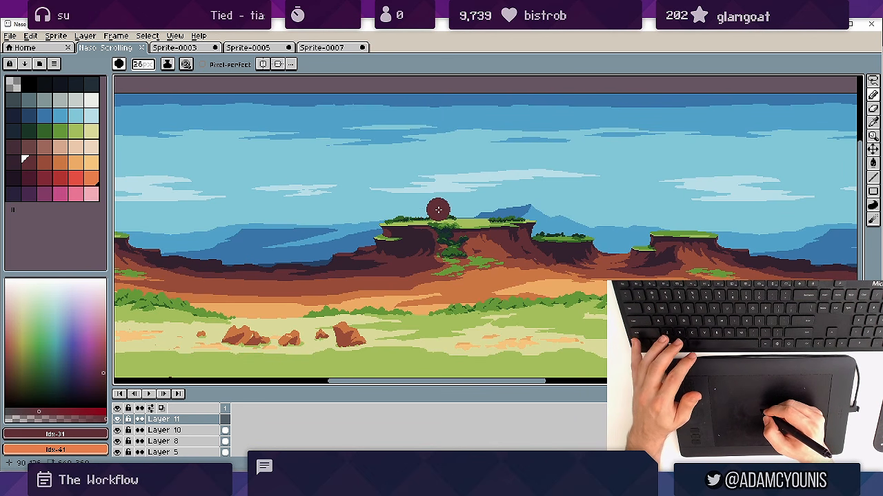
Reduce the Pencil brush size to 9 px one pixel at a time.
key(minus)
key(minus)
key(minus)
key(minus)
key(minus)
key(minus)
key(minus)
key(minus)
key(minus)
key(minus)
key(minus)
key(minus)
key(minus)
key(minus)
key(minus)
key(minus)
key(minus)
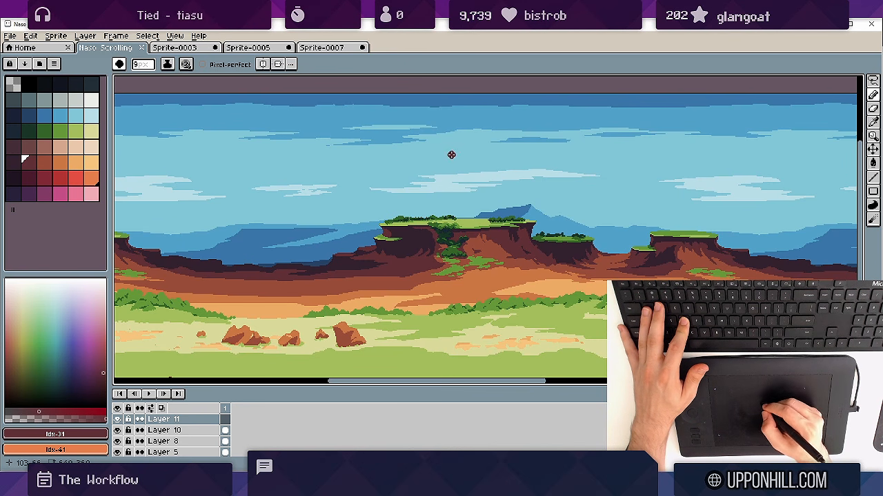
Zoom in on the grassy cliff top's left end and pick the dark green of its bushes.
key(ctrl+space)
drag(424, 163, 469, 166)
key(space)
drag(442, 252, 441, 62)
key(ctrl+space)
drag(377, 233, 397, 230)
key(space)
drag(349, 207, 388, 207)
alt+click(364, 185)
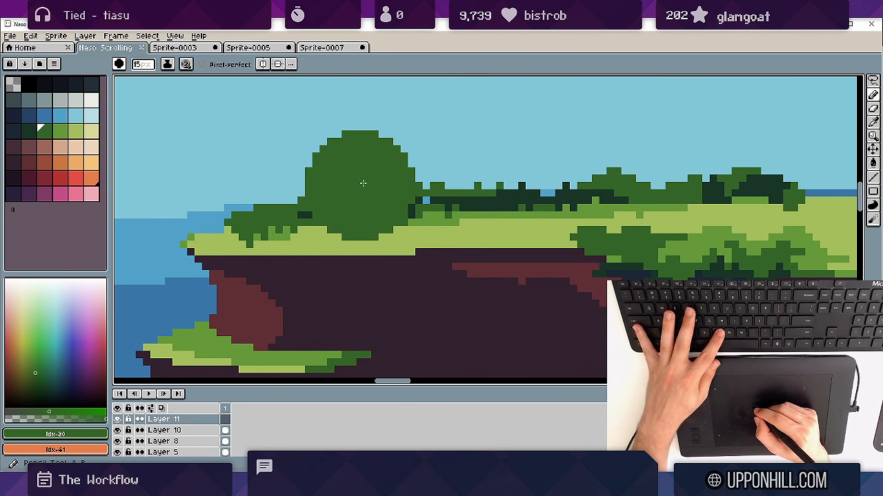
Shrink the Pencil brush, enlarge it slightly to paint a dark green stroke above the cliff-top bushes, and shrink it again.
key(minus)
key(minus)
key(minus)
key(minus)
key(minus)
key(minus)
key(minus)
key(minus)
key(minus)
key(minus)
key(minus)
key(minus)
key(minus)
key(minus)
key(plus)
key(plus)
key(plus)
mouse_move(382, 168)
mouse_down()
mouse_move(411, 169)
mouse_move(399, 169)
mouse_move(399, 181)
mouse_move(417, 185)
mouse_move(450, 167)
mouse_move(434, 181)
mouse_move(455, 184)
mouse_move(489, 158)
mouse_move(423, 151)
mouse_up()
key(minus)
key(minus)
key(minus)
key(ctrl+space)
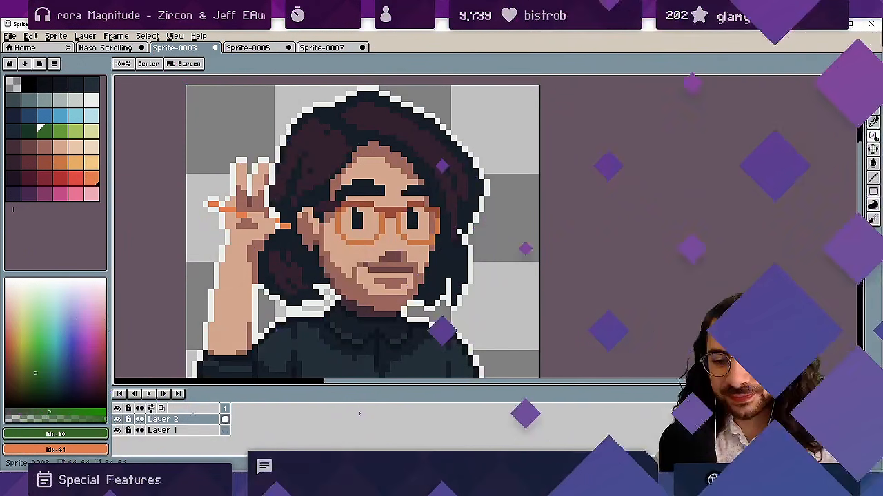
Centre the portrait in Sprite-0003 and hide and show the timeline twice.
drag(341, 236, 376, 235)
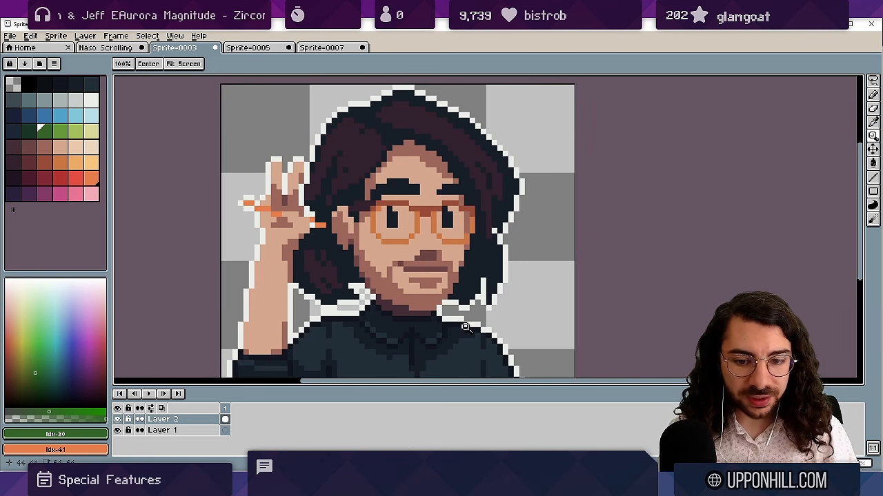
key(Tab)
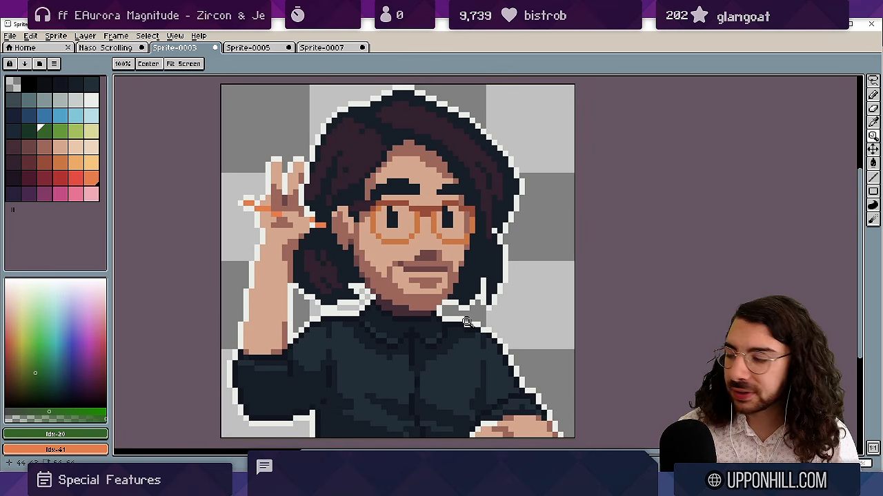
key(Tab)
key(Tab)
key(Tab)
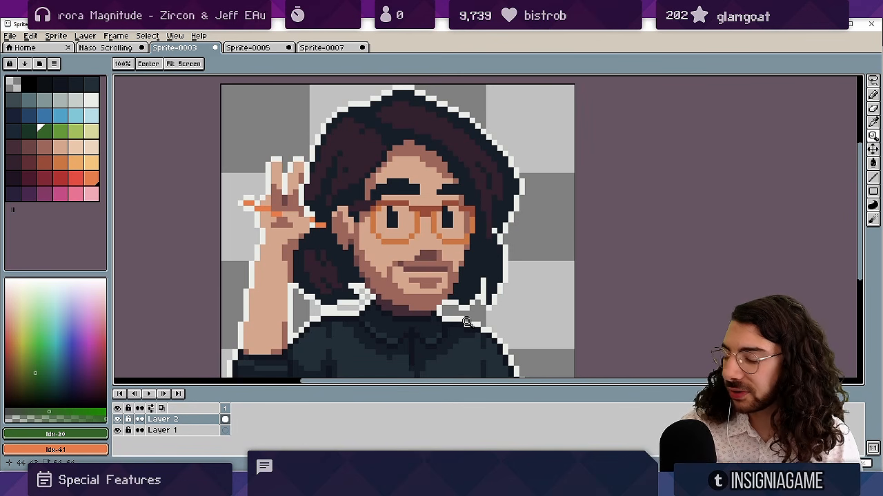
Hide and show the timeline three more times.
key(Tab)
key(Tab)
key(Tab)
key(Tab)
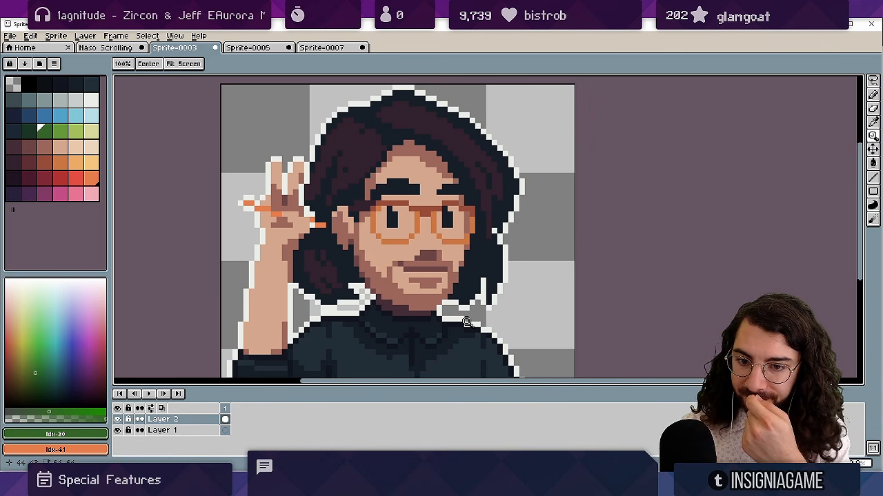
key(Tab)
key(Tab)
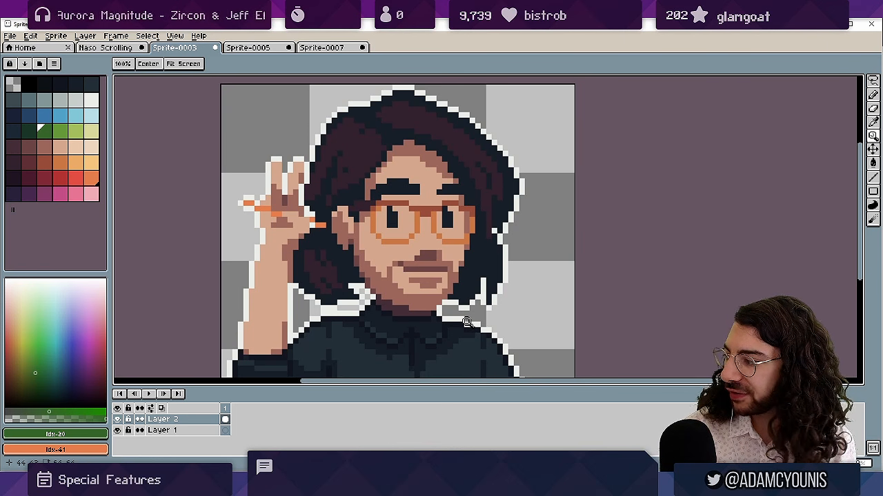
Toggle full screen mode on, off and on again, and zoom in on the portrait's face.
key(F11)
key(Tab)
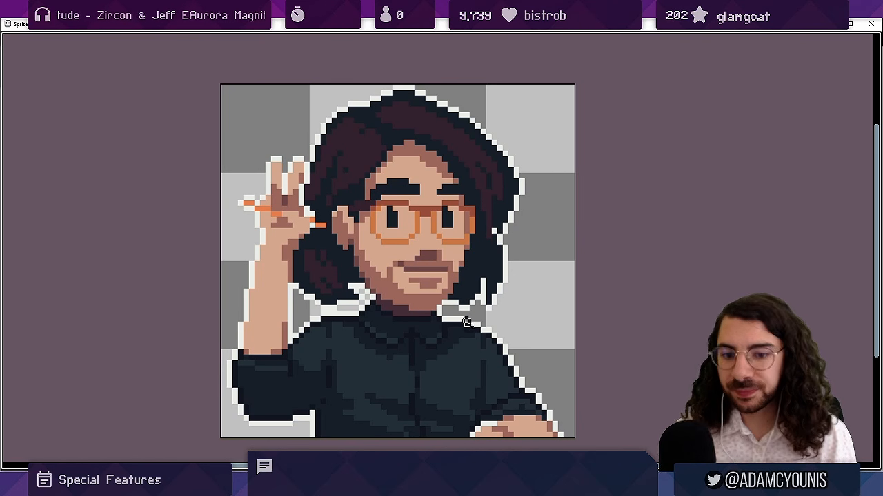
key(F11)
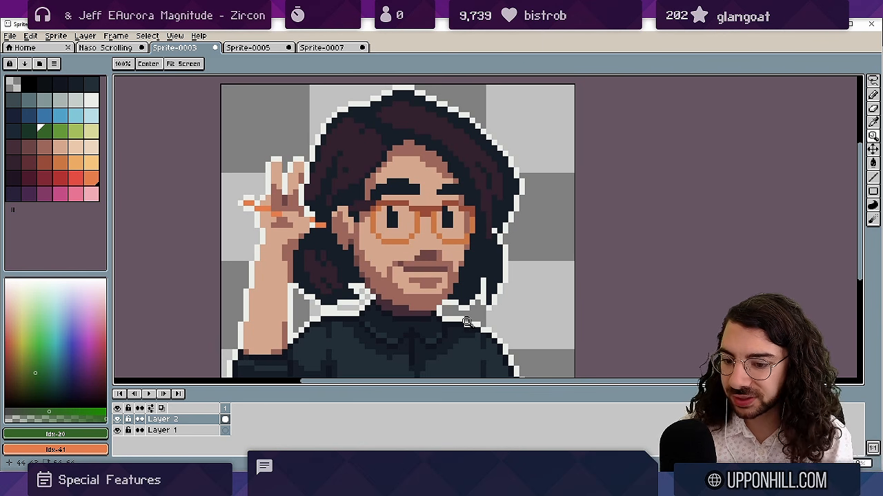
key(F11)
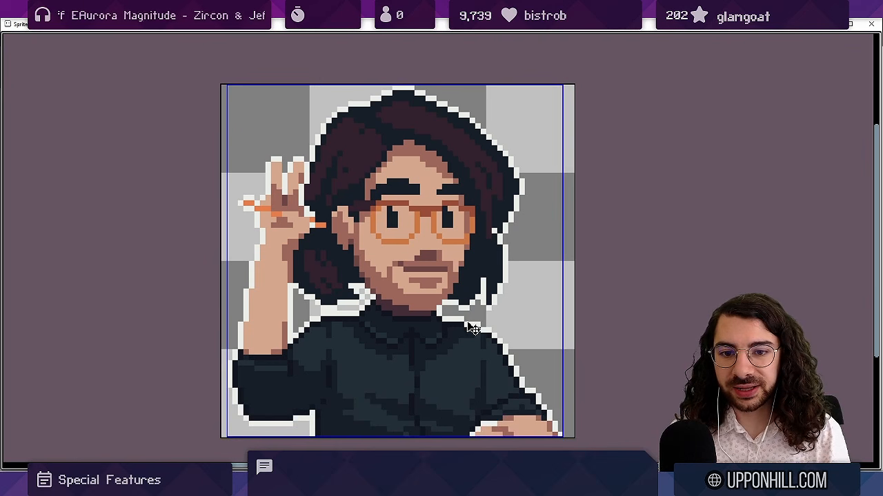
scroll(390, 261, up, 1)
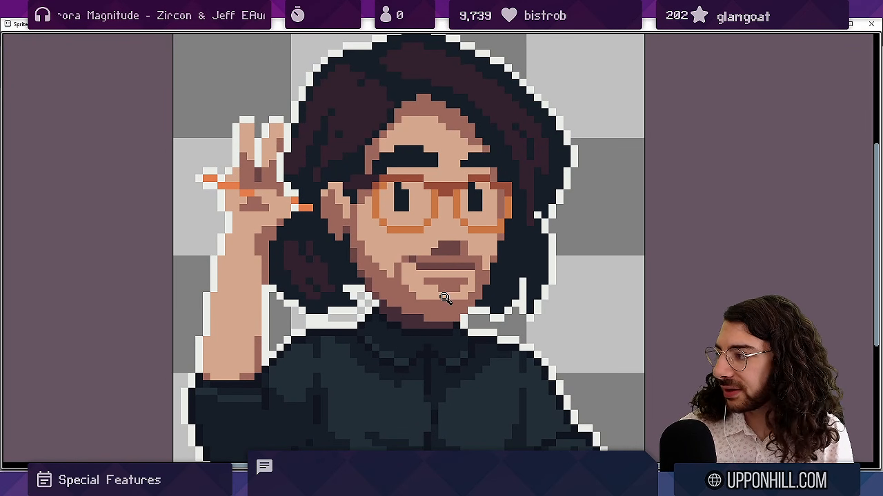
scroll(453, 271, down, 2)
scroll(459, 230, up, 1)
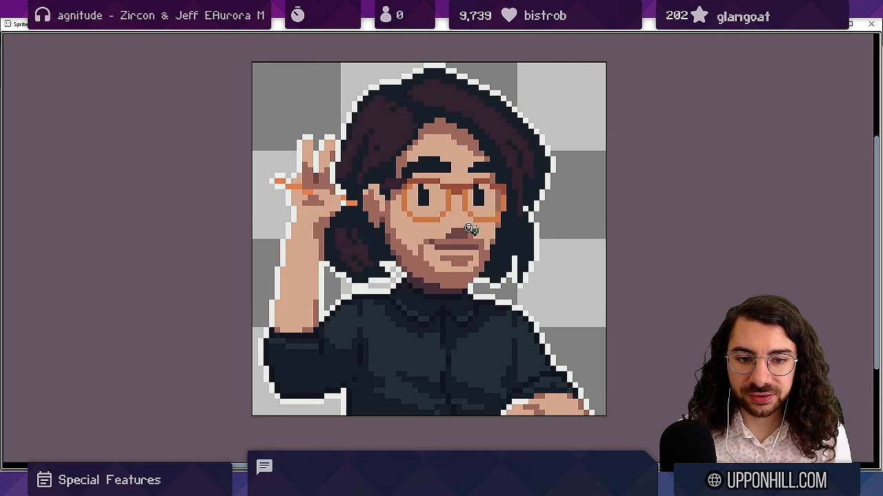
scroll(476, 231, up, 1)
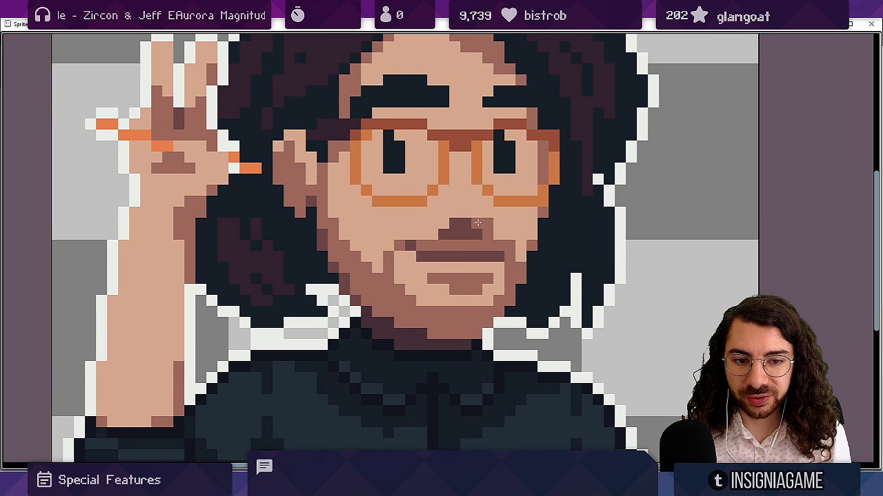
Draw test strokes over the portrait's glasses and mouth in full screen mode, undoing them.
key(ctrl+z)
key(ctrl+z)
key(ctrl+z)
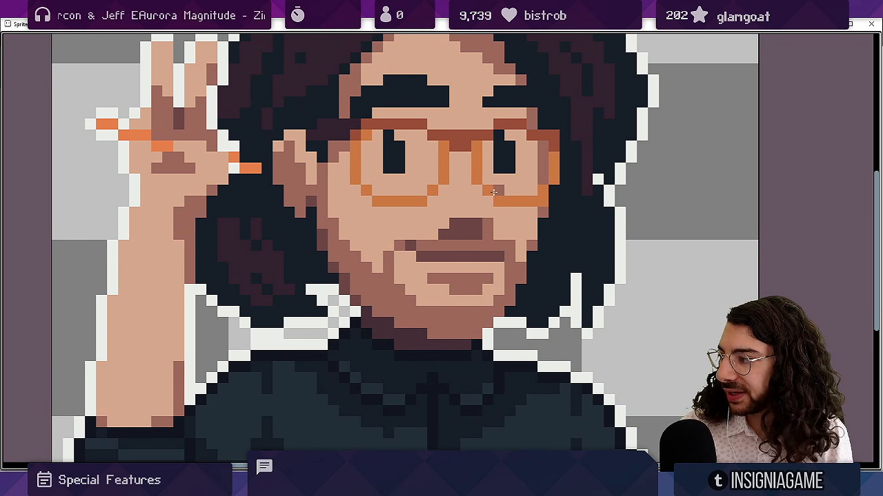
mouse_move(501, 186)
mouse_down()
mouse_move(451, 259)
mouse_move(469, 269)
mouse_move(486, 213)
mouse_up()
key(ctrl+z)
key(ctrl+z)
drag(450, 250, 483, 258)
drag(246, 281, 352, 265)
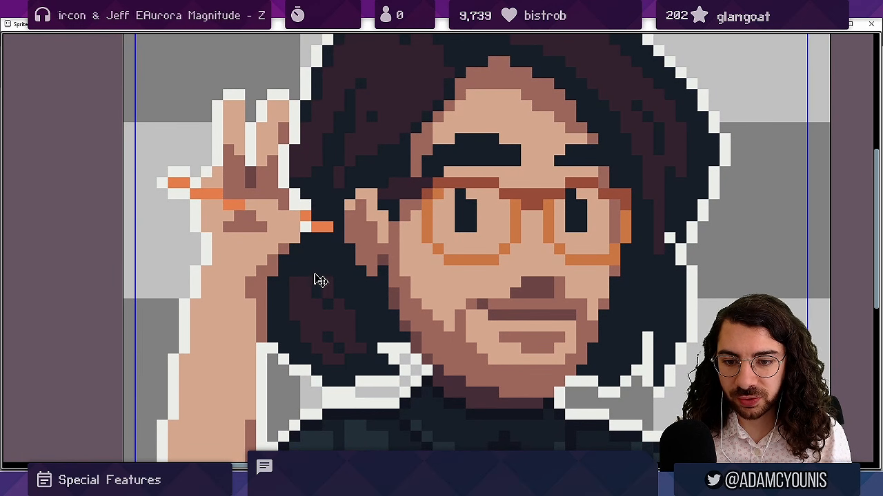
scroll(362, 247, down, 3)
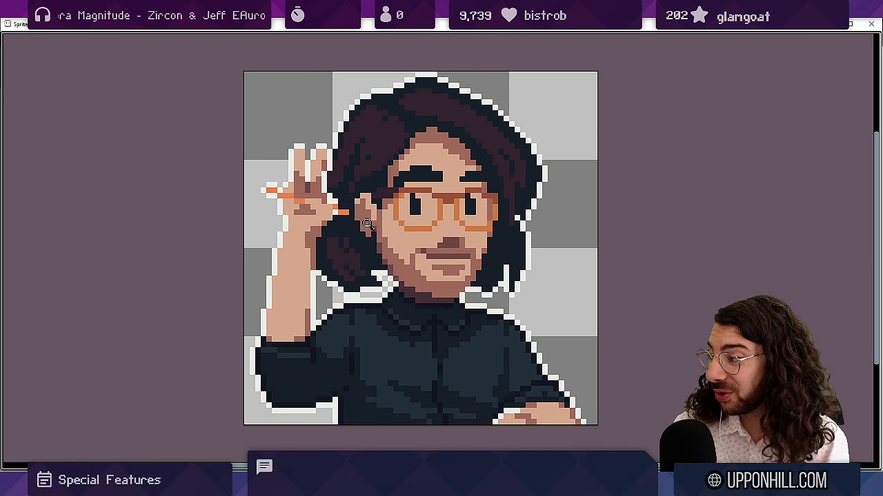
Leave full screen mode, toggling it on and off two more times.
key(ctrl+f)
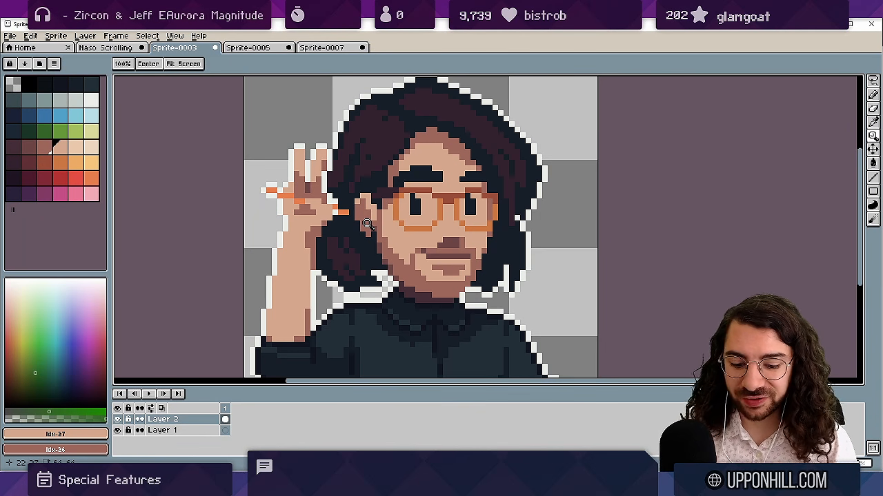
key(ctrl+f)
key(ctrl+f)
key(ctrl+f)
key(ctrl+f)
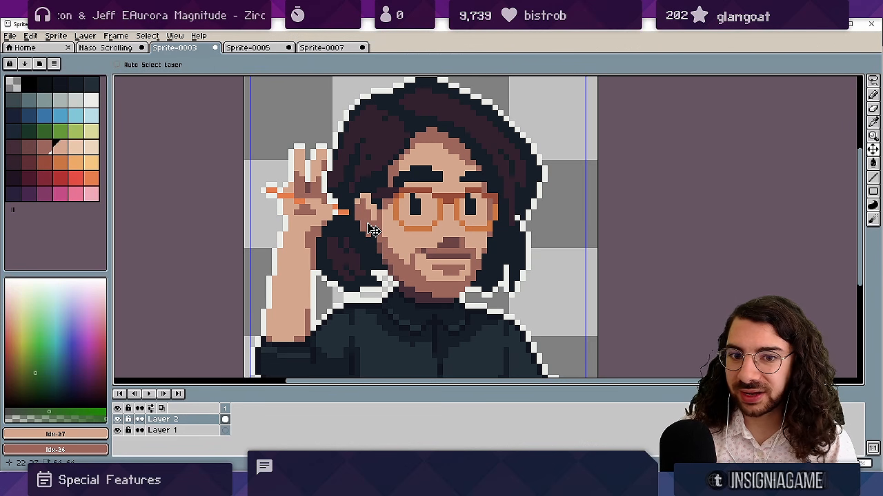
Return to the Zoom tool and hide and show the timeline twice beneath the portrait.
key(z)
key(Tab)
key(Tab)
key(Tab)
key(Tab)
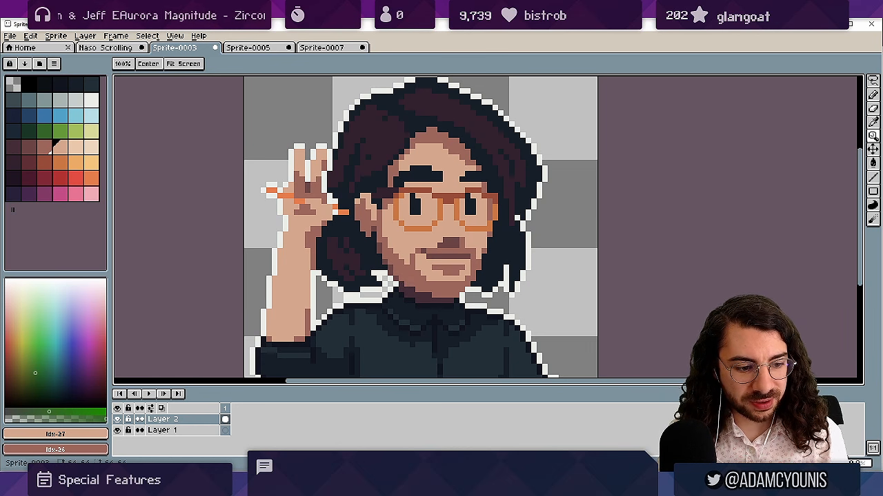
Switch to the bush sprite Sprite-0005 and zoom in on the empty area above its bushes.
click(176, 36)
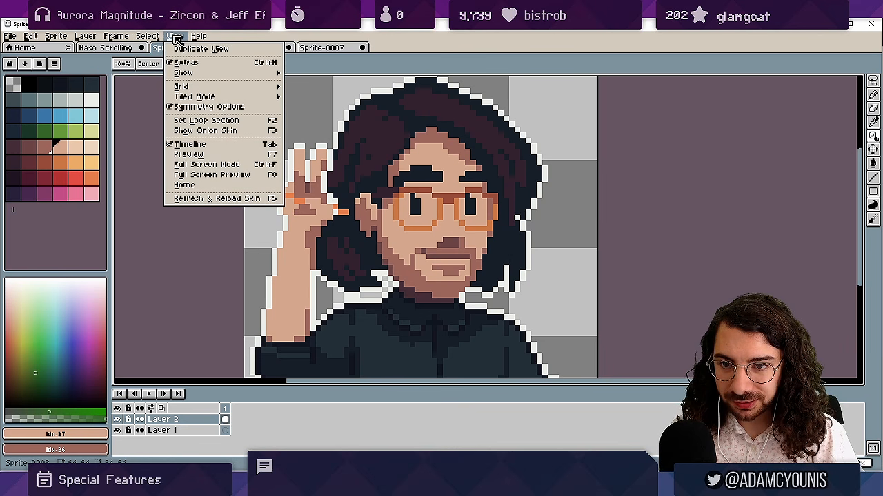
click(177, 40)
click(256, 48)
click(334, 48)
click(270, 47)
scroll(404, 189, up, 2)
Outline several grid tiles above the bushes with the 1 px Pencil in the skin colour Idx-27, and undo the outlines.
key(b)
drag(379, 196, 358, 217)
key(ctrl+z)
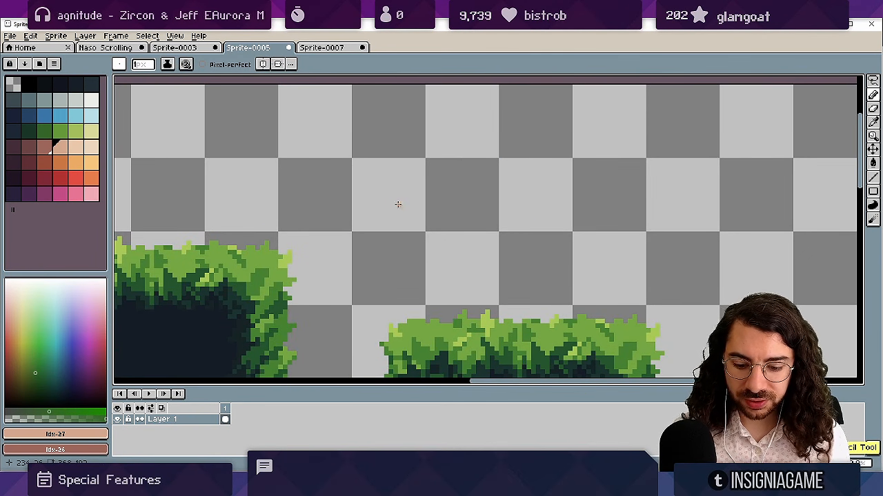
mouse_move(427, 233)
mouse_down()
mouse_move(357, 235)
mouse_move(292, 139)
mouse_move(309, 204)
mouse_move(421, 213)
mouse_move(590, 161)
mouse_move(662, 171)
mouse_move(596, 262)
mouse_move(515, 291)
mouse_move(640, 276)
mouse_move(740, 221)
mouse_move(740, 135)
mouse_move(630, 230)
mouse_move(633, 186)
mouse_up()
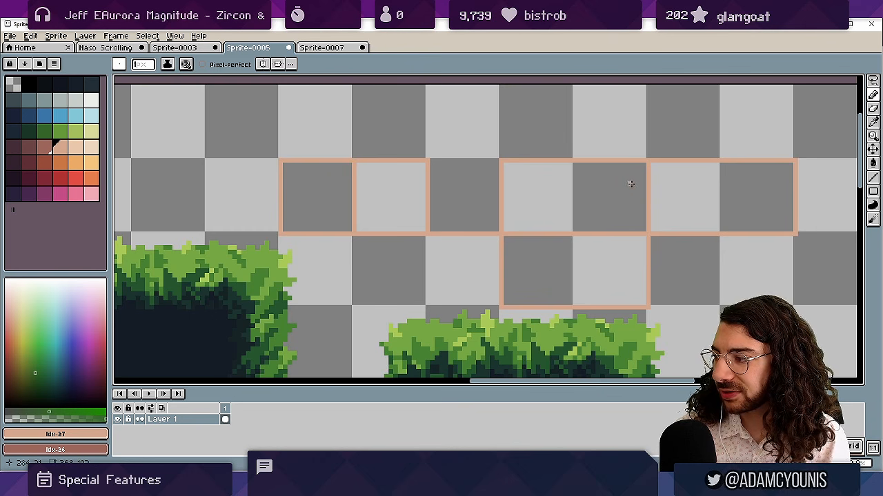
key(ctrl+z)
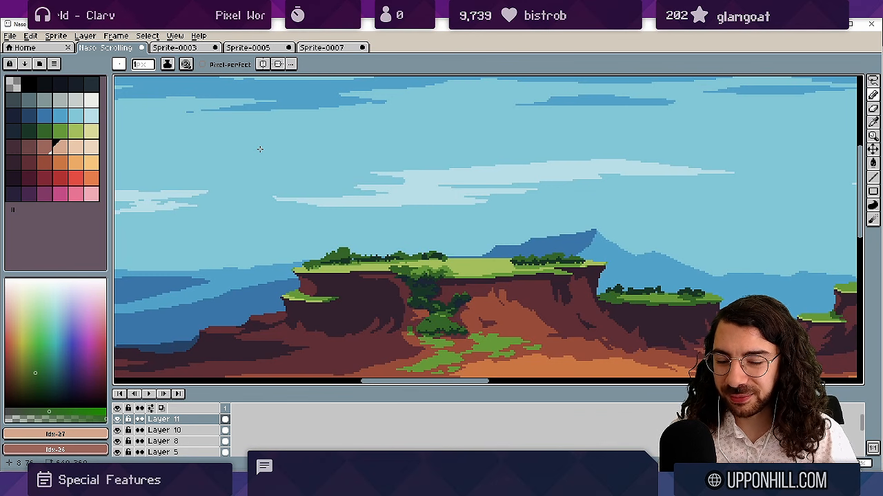
Open the Preview window for the Naso Scrolling background, fit the whole landscape in it and resize it to a compact frame.
click(176, 35)
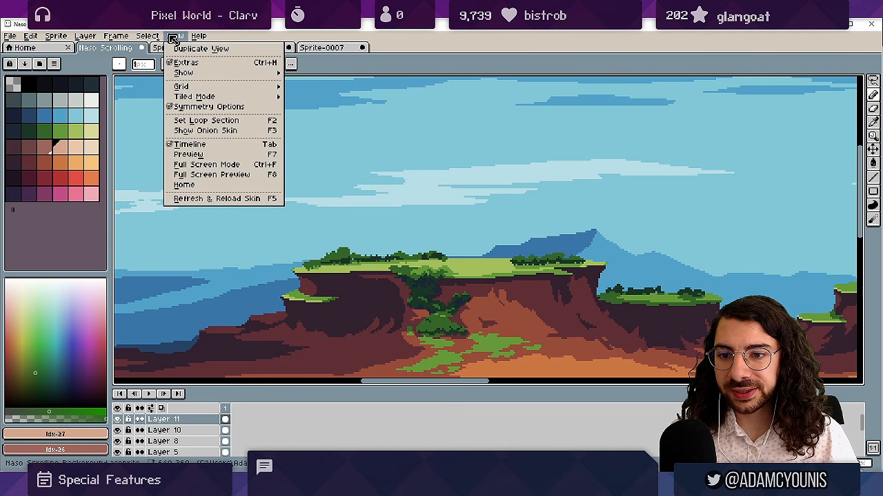
click(198, 155)
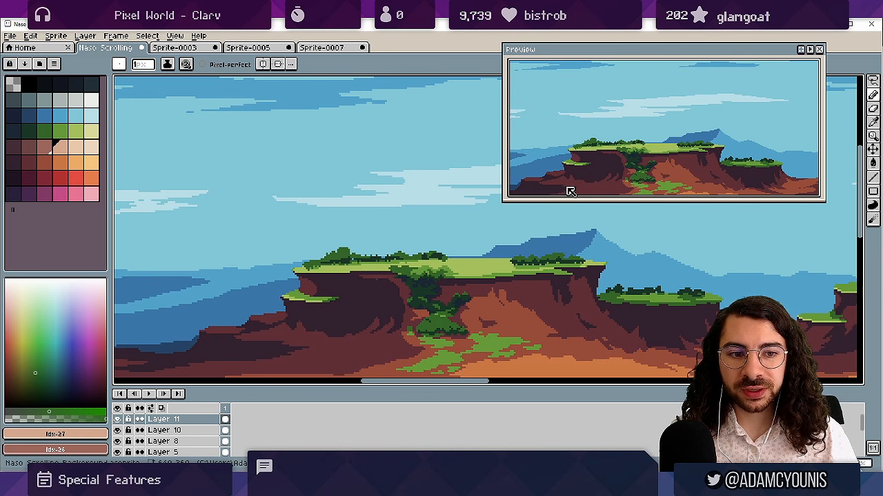
drag(503, 199, 602, 243)
scroll(673, 198, down, 7)
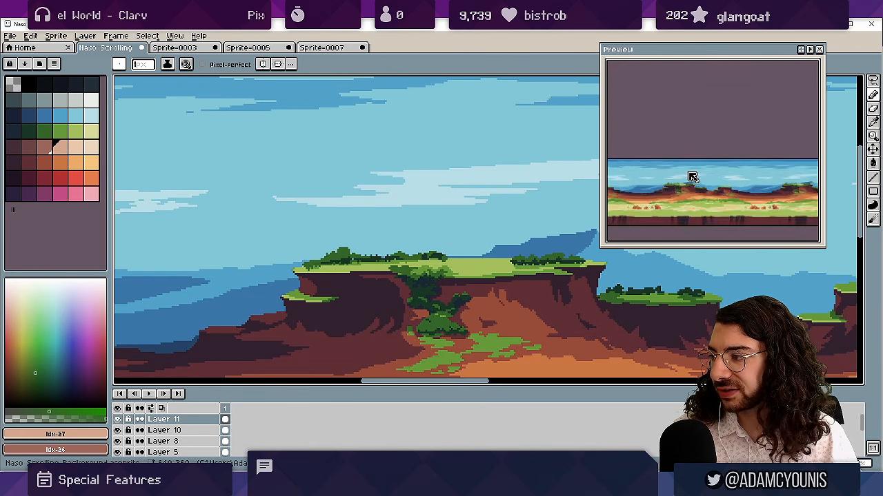
drag(692, 182, 694, 120)
scroll(695, 123, up, 3)
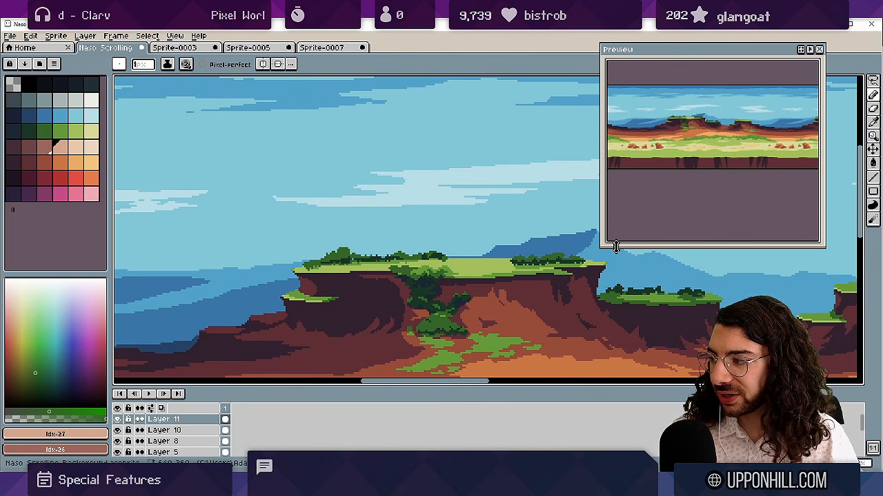
drag(624, 243, 625, 184)
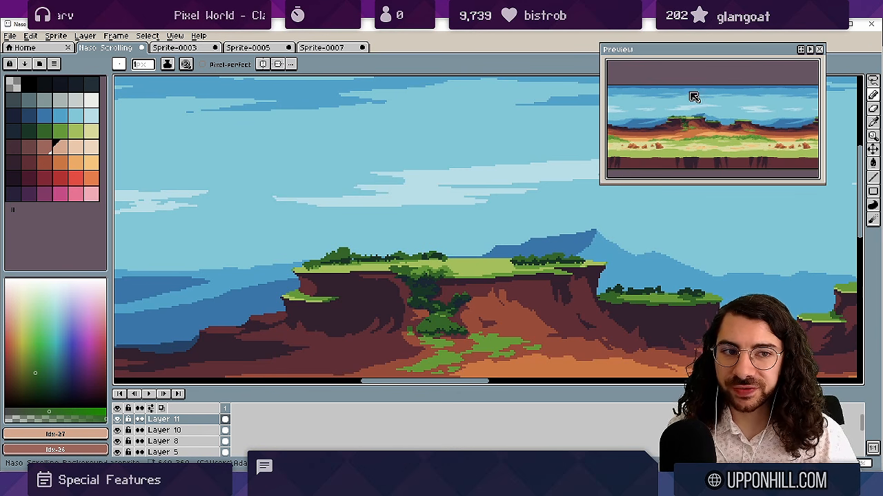
Reposition the Preview window over the sky, zoom its view out and back in, and close it.
drag(684, 55, 666, 64)
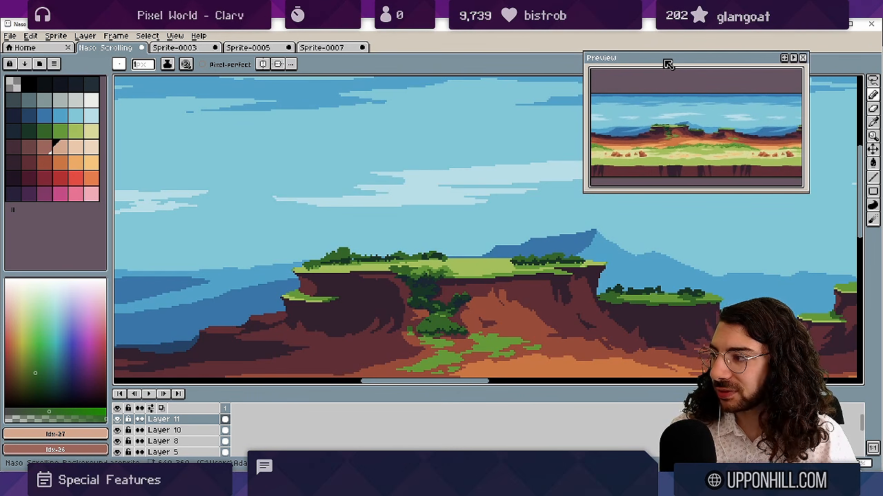
drag(665, 65, 697, 77)
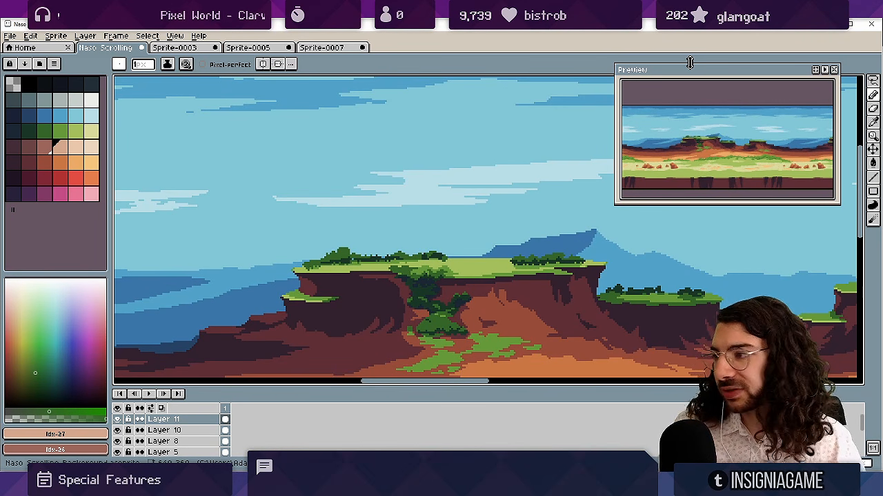
drag(681, 63, 686, 71)
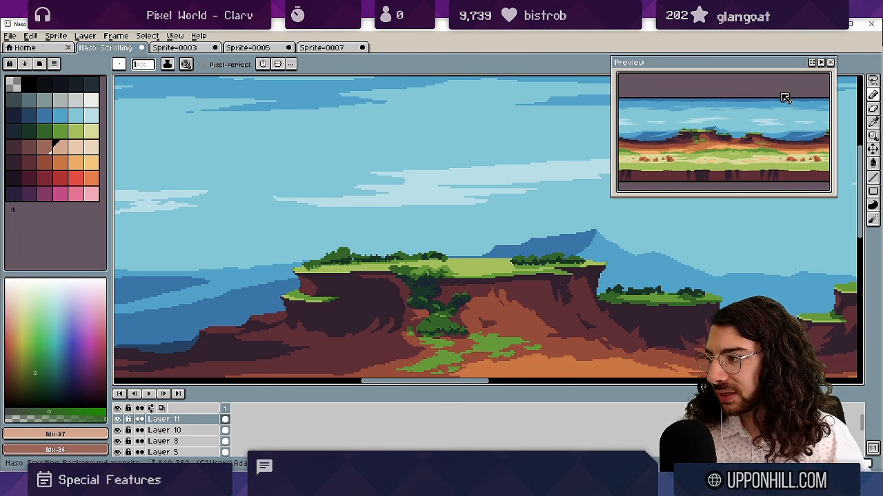
scroll(718, 132, down, 2)
scroll(716, 136, up, 2)
key(F7)
Turn off tiled mode so the Naso Scrolling landscape shows as a single tile.
drag(575, 218, 486, 196)
scroll(469, 206, down, 2)
scroll(466, 207, down, 1)
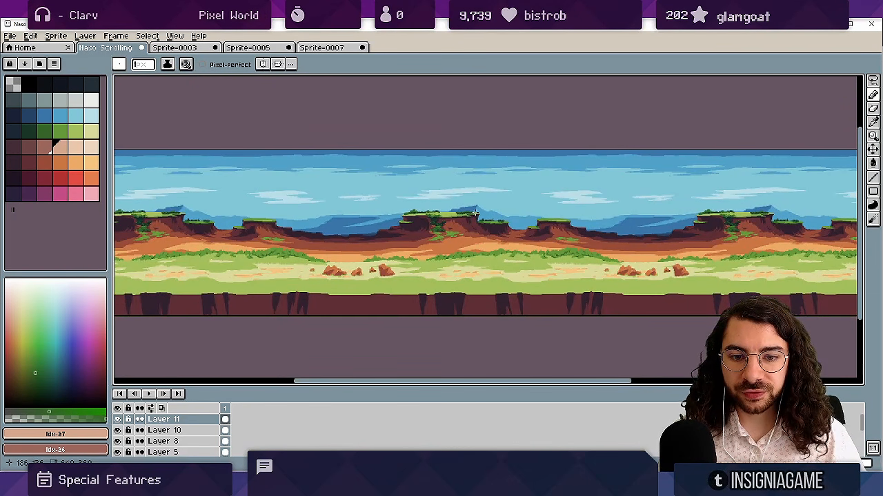
scroll(476, 213, down, 1)
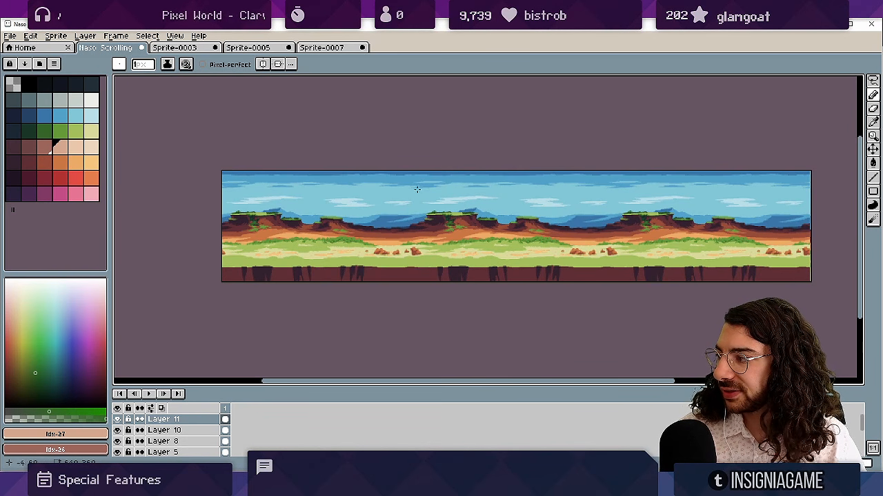
scroll(354, 274, up, 1)
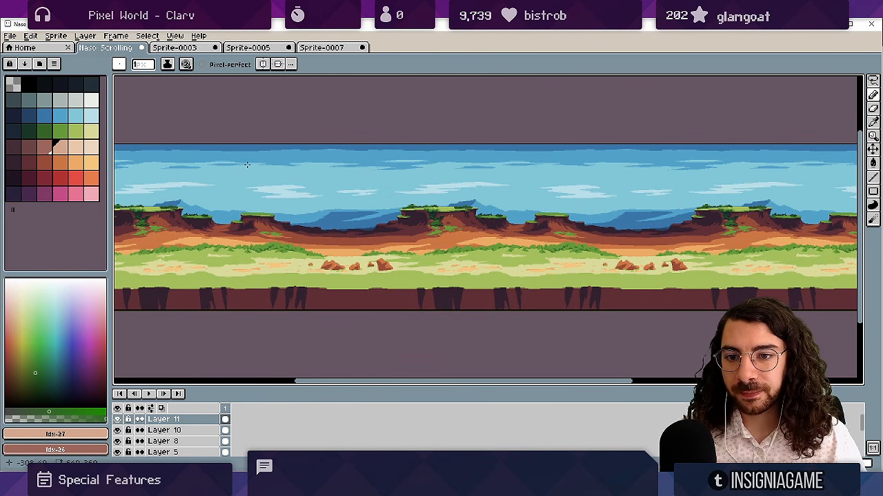
click(174, 35)
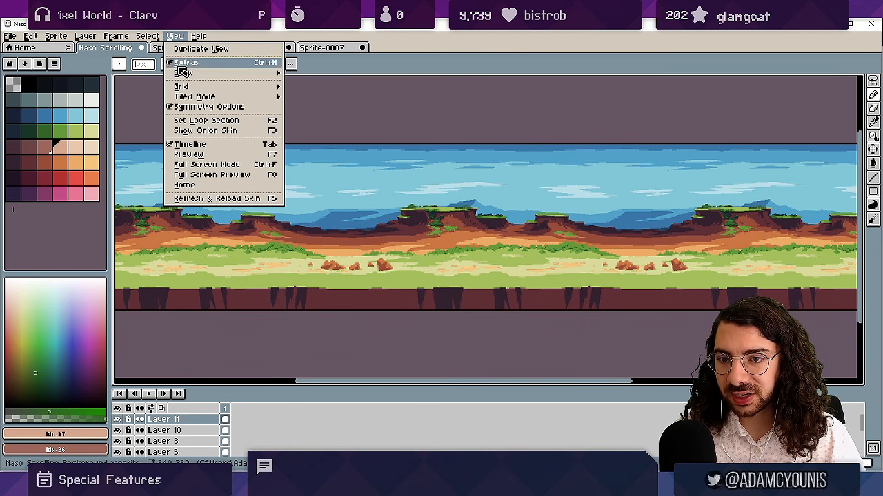
mouse_move(195, 89)
mouse_move(220, 102)
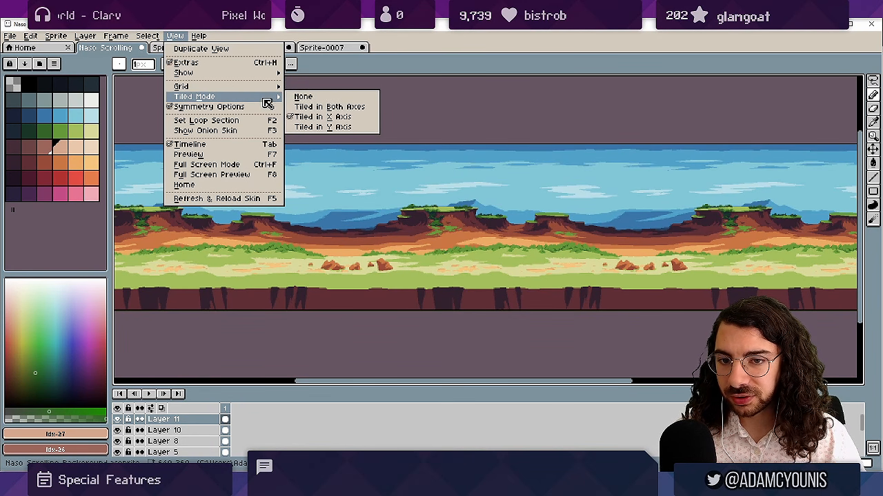
click(303, 96)
scroll(404, 186, down, 1)
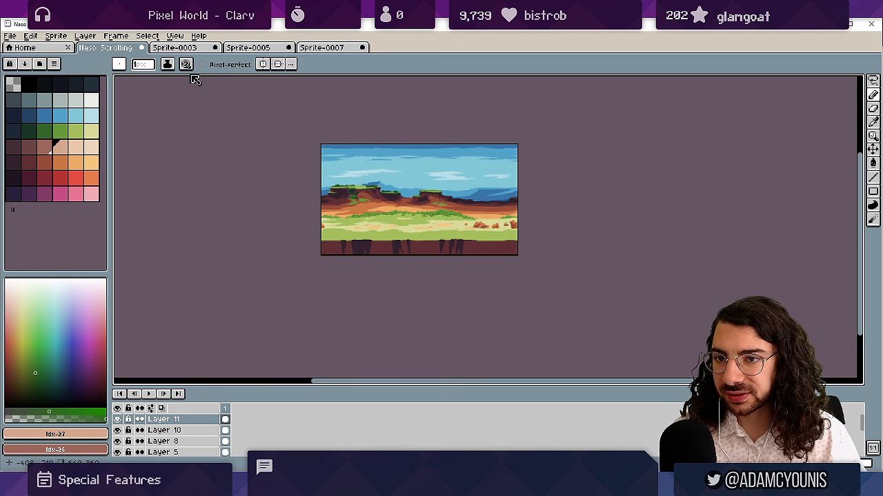
Set the landscape's tiled mode to Tiled in X Axis.
click(174, 35)
mouse_move(239, 97)
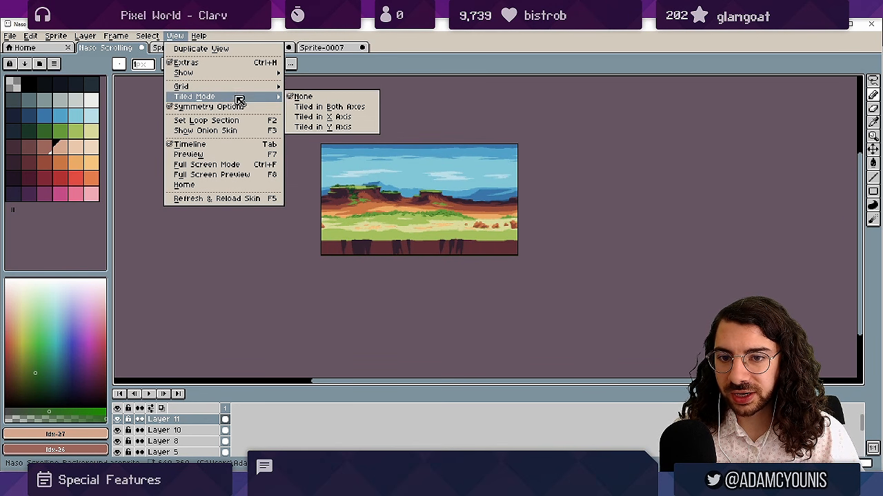
click(322, 116)
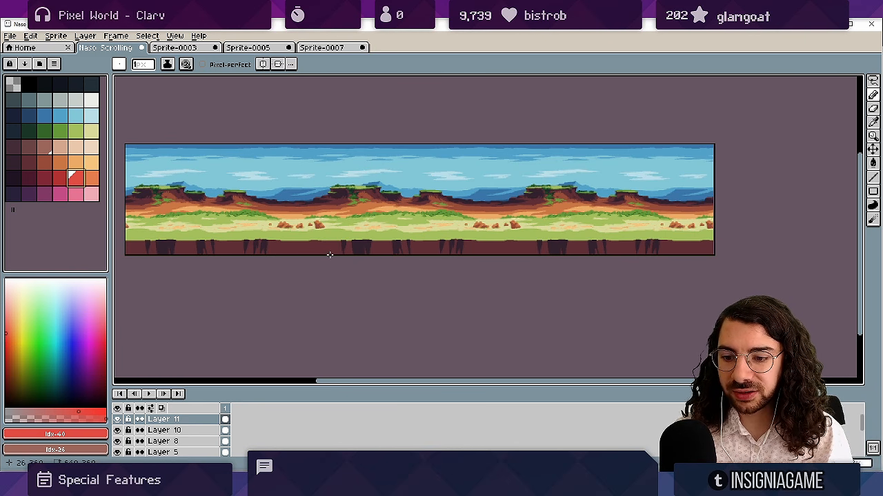
Paint red Idx-40 test strokes across the tiled landscape's sky and undo them.
drag(355, 177, 417, 187)
key(ctrl+z)
key(ctrl+z)
key(ctrl+z)
key(ctrl+z)
key(ctrl+z)
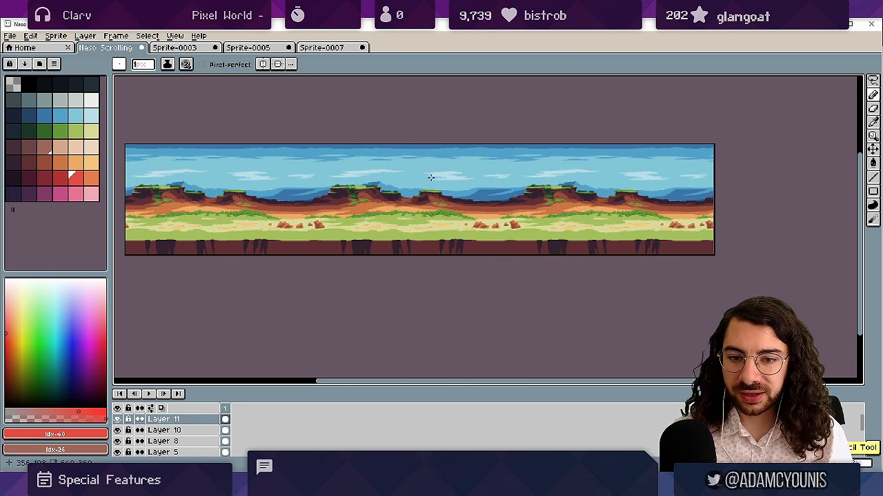
Paint red zigzag strokes over the tiled landscape's mesas with the 18 px Pencil and undo them.
key(b)
mouse_move(396, 172)
mouse_down()
mouse_move(434, 160)
mouse_move(475, 202)
mouse_up()
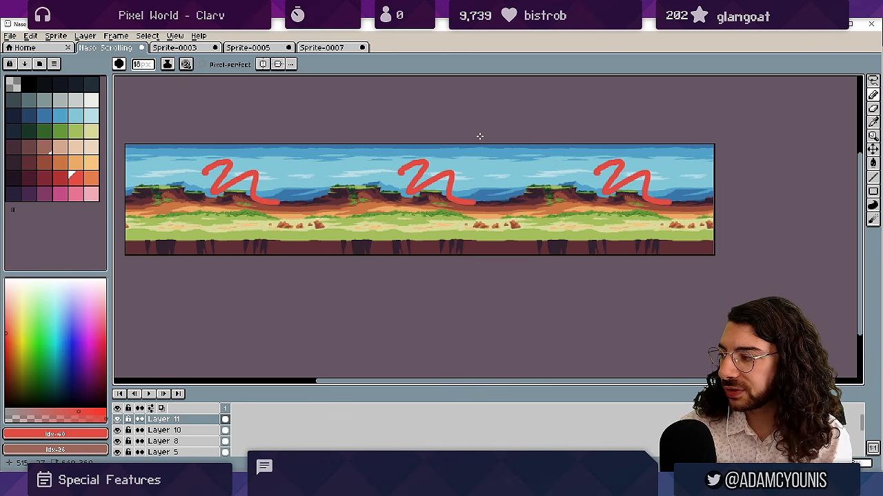
key(ctrl+z)
mouse_move(356, 194)
mouse_down()
mouse_move(385, 169)
mouse_move(431, 219)
mouse_up()
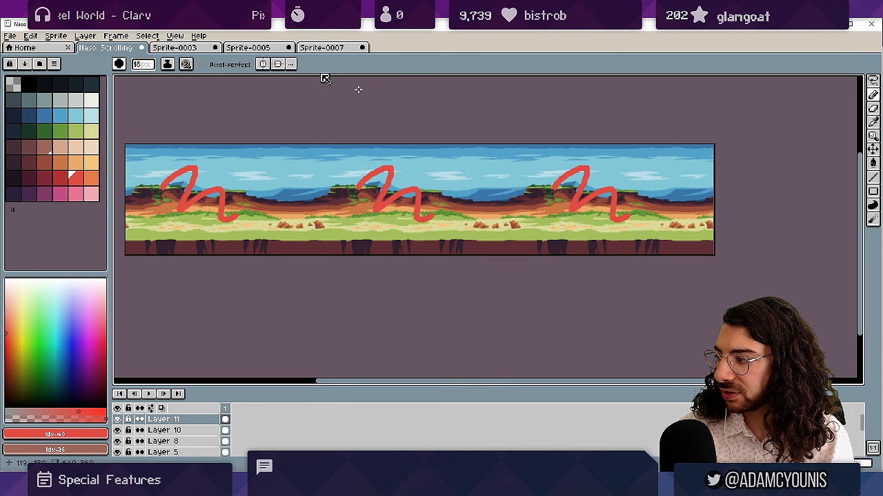
key(v)
key(ctrl+z)
key(b)
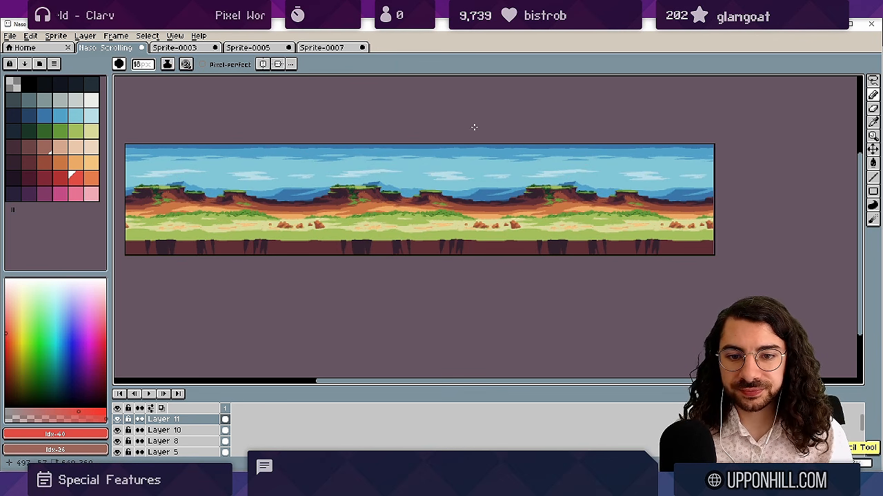
Extend the landscape's right canvas border by about 519 px in Canvas Size, for a width of about 1159 px.
click(58, 36)
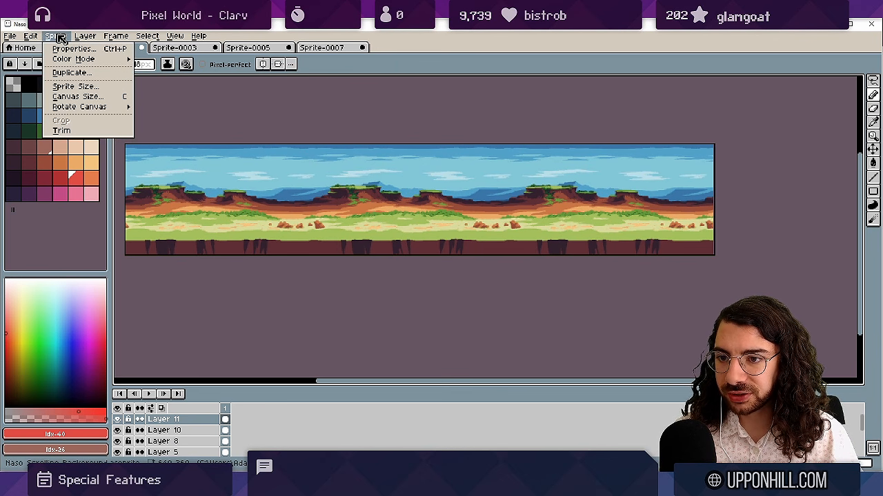
click(76, 99)
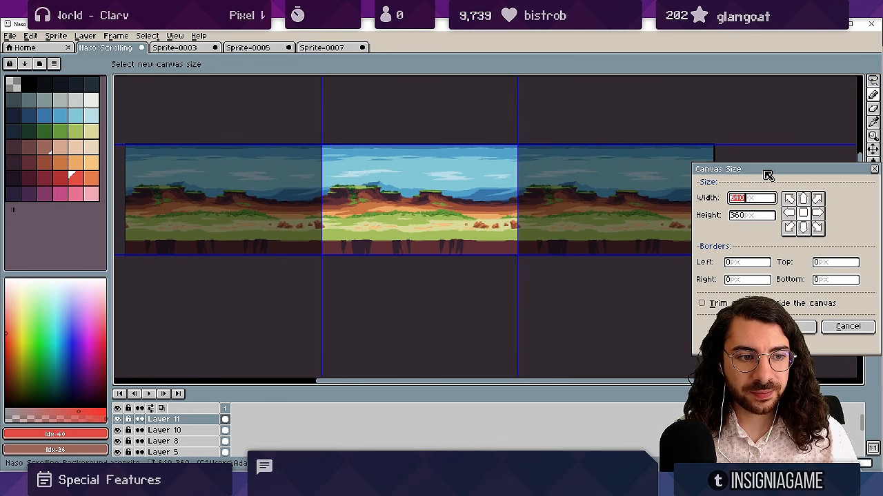
drag(769, 174, 669, 113)
drag(520, 177, 591, 181)
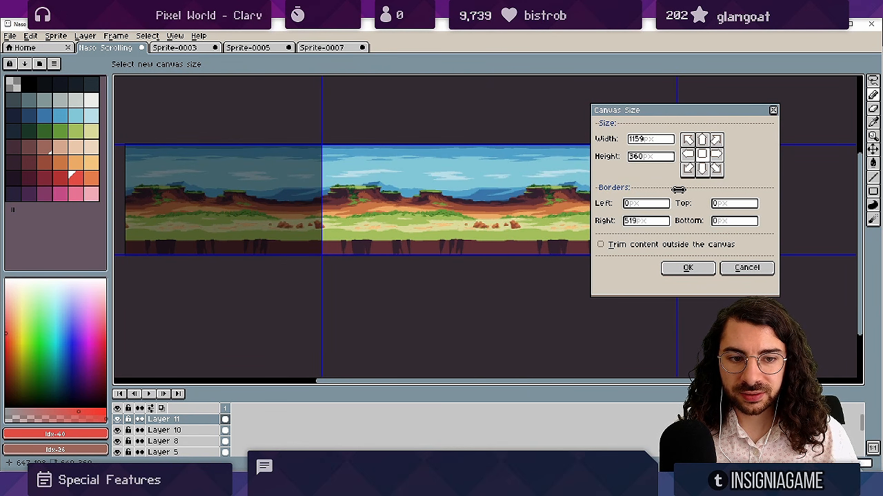
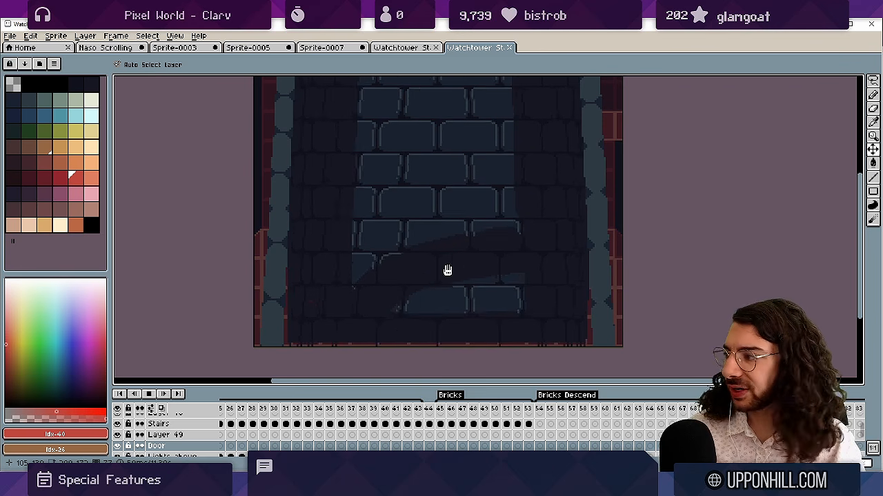
Inspect the playing Watchtower brick animation and enlarge the timeline area beneath the canvas.
scroll(434, 265, down, 2)
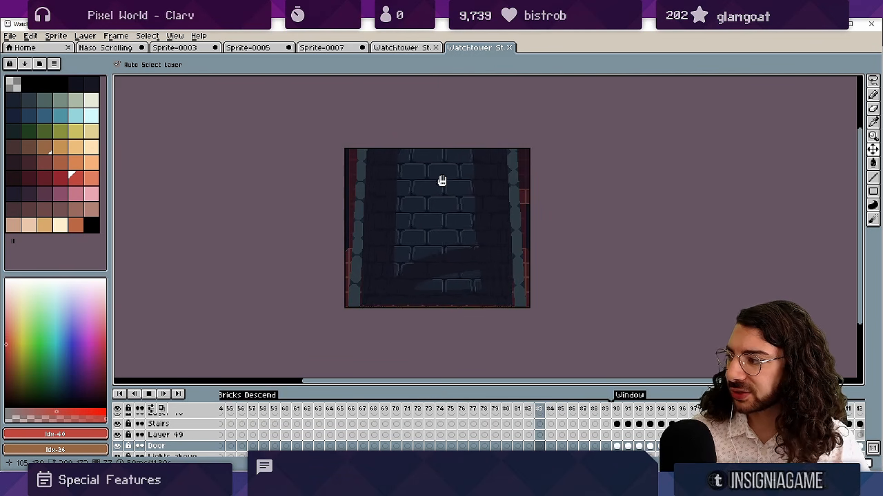
scroll(447, 230, up, 2)
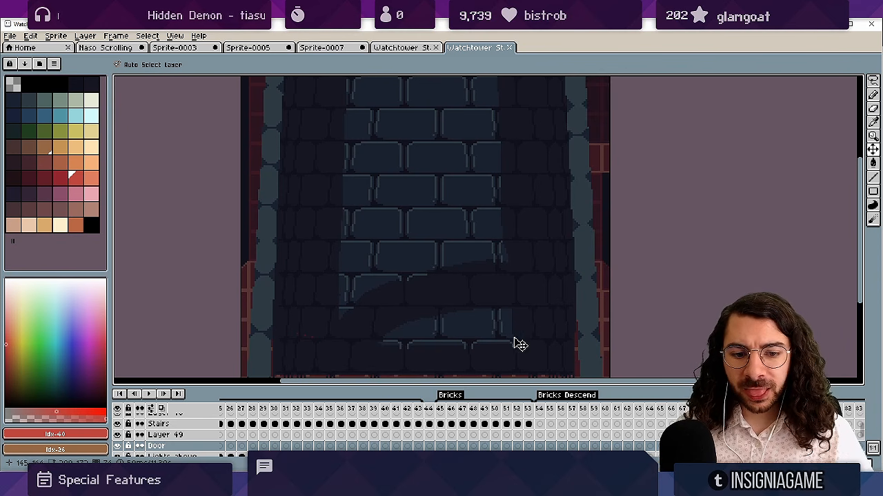
drag(559, 385, 571, 275)
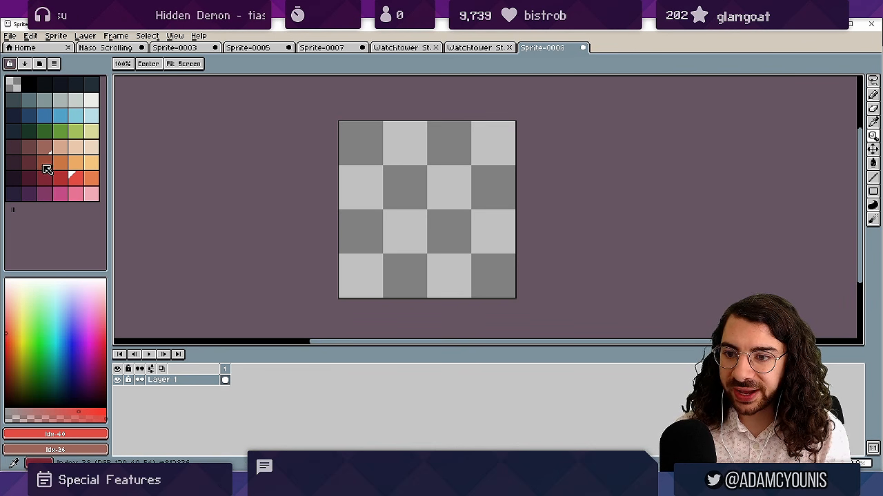
Select palette color Idx-35, try a Brightness of 24 in Brightness/Contrast, and cancel the adjustment.
click(91, 162)
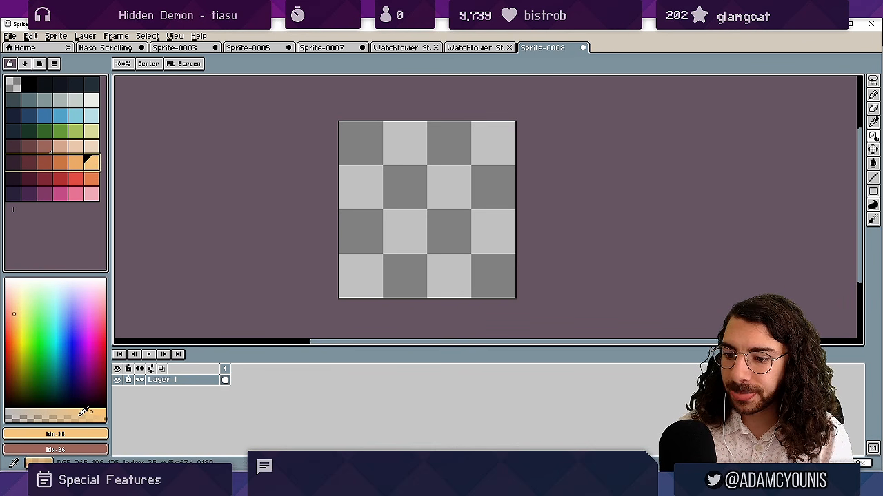
click(31, 35)
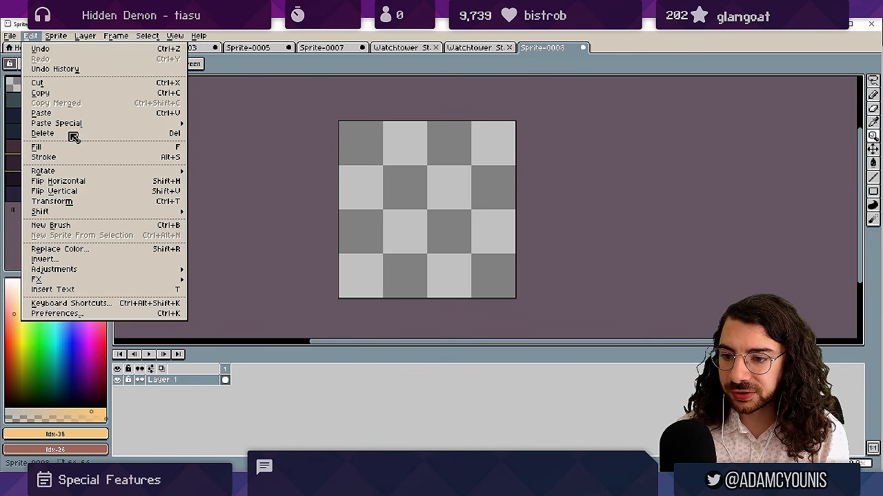
mouse_move(96, 274)
click(235, 270)
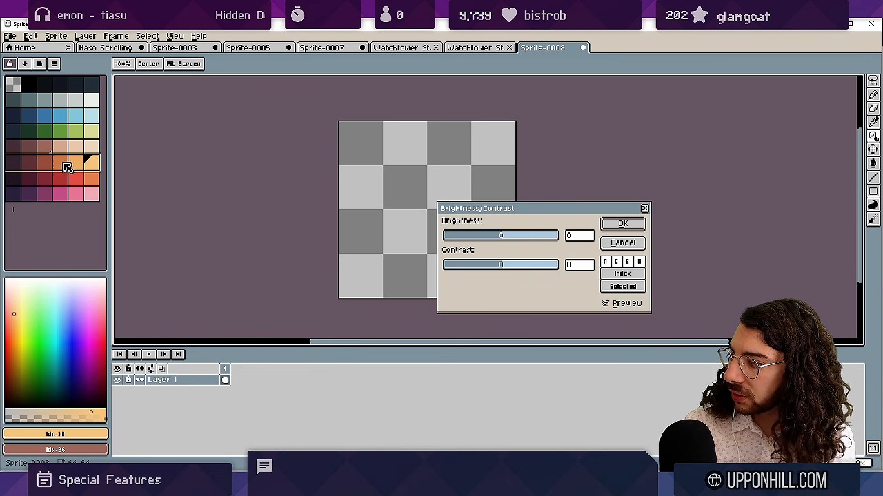
mouse_move(511, 235)
mouse_down()
mouse_move(532, 239)
mouse_move(499, 239)
mouse_move(518, 240)
mouse_up()
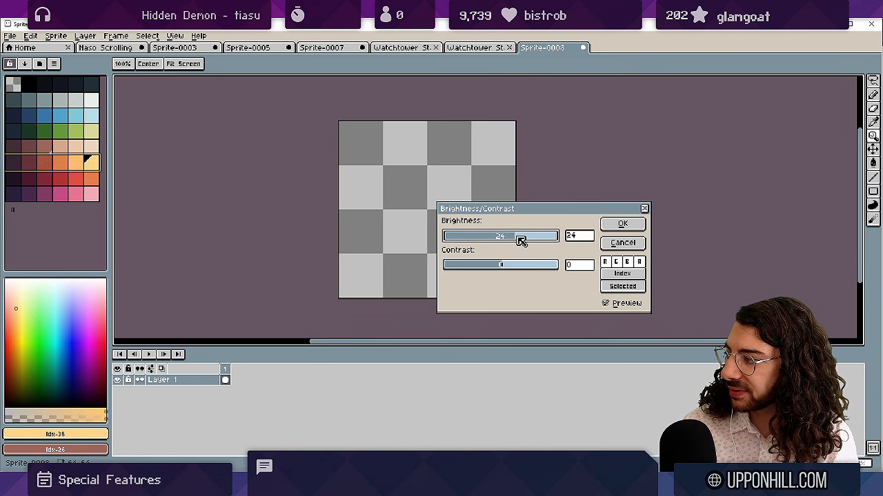
click(631, 243)
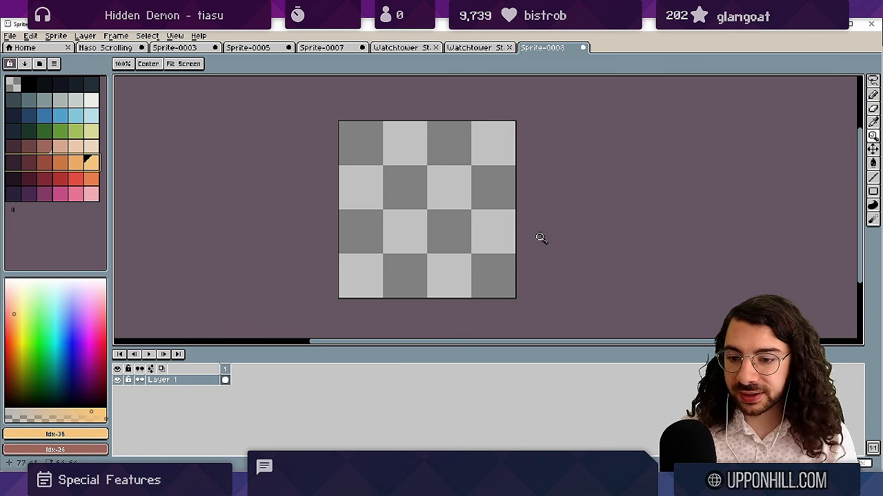
Paint a red Idx-40 disc slightly left of the empty sprite's center with the Pencil.
click(409, 216)
key(b)
click(395, 193)
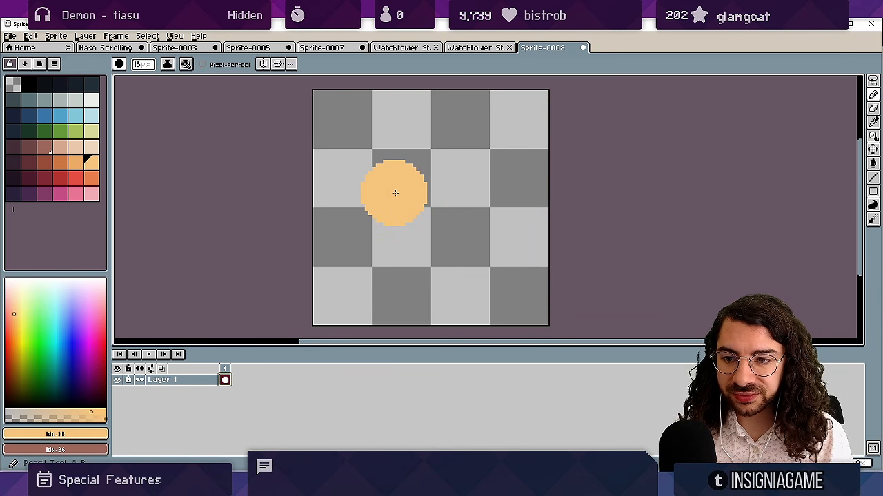
click(76, 179)
mouse_move(383, 186)
mouse_down()
mouse_move(393, 197)
mouse_move(385, 204)
mouse_up()
key(shift+n)
key(shift+n)
key(shift+n)
key(shift+n)
key(ctrl+z)
key(ctrl+z)
key(ctrl+z)
key(ctrl+z)
Add seven new frames that copy the red disc, for eight frames in total.
key(alt+n)
key(alt+n)
key(alt+n)
key(alt+n)
key(alt+n)
key(alt+n)
key(alt+n)
Replace the disc's red Idx-40 with a dark red across all eight cels, check the frames, and undo the replacement.
drag(225, 379, 311, 384)
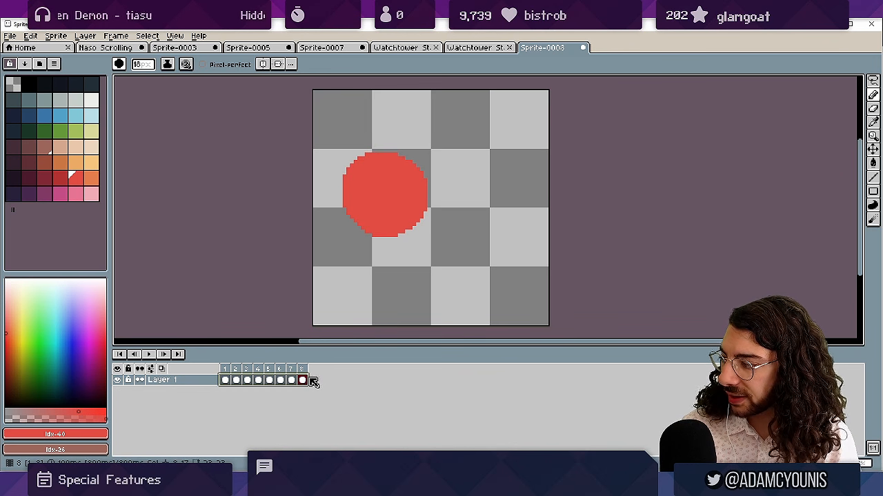
key(shift+r)
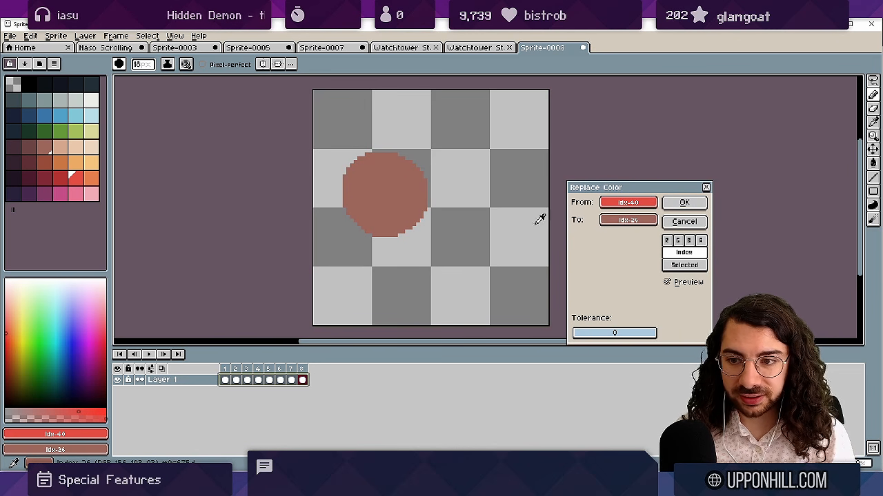
click(53, 169)
click(685, 205)
drag(226, 369, 265, 360)
key(x)
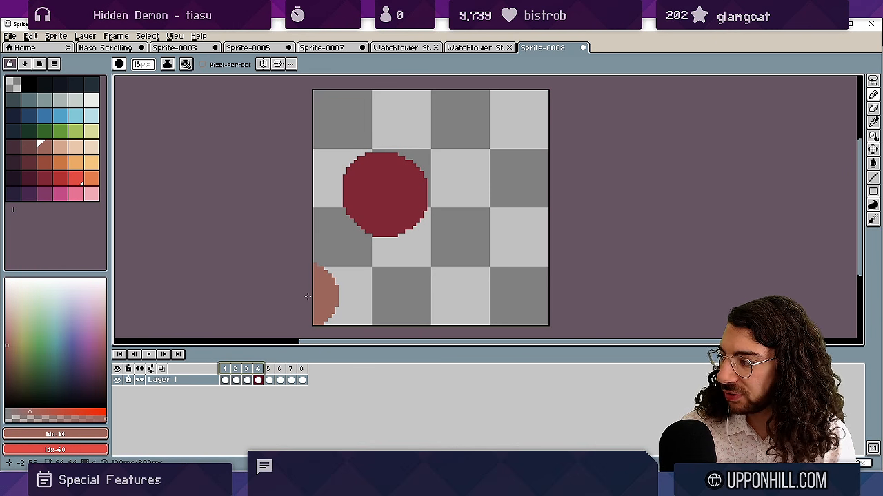
key(ctrl+z)
key(Escape)
click(225, 369)
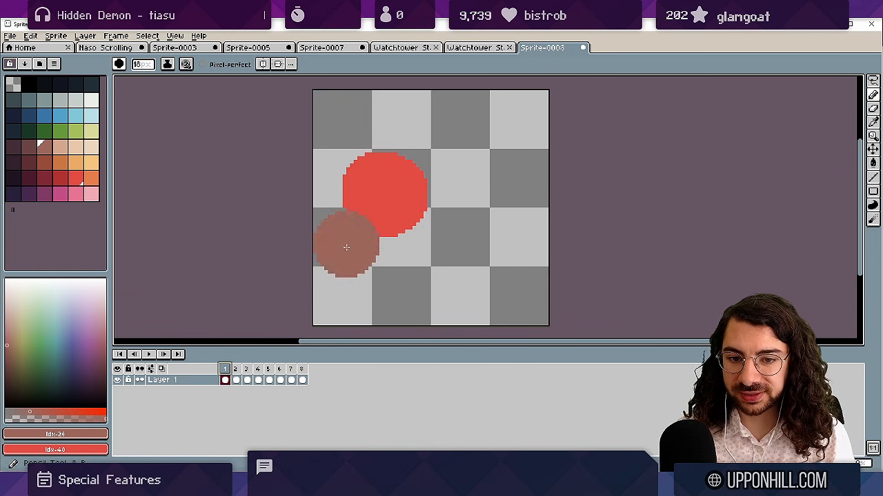
key(g)
click(386, 196)
mouse_move(227, 369)
mouse_down()
mouse_move(243, 364)
mouse_move(227, 358)
mouse_up()
key(ctrl+z)
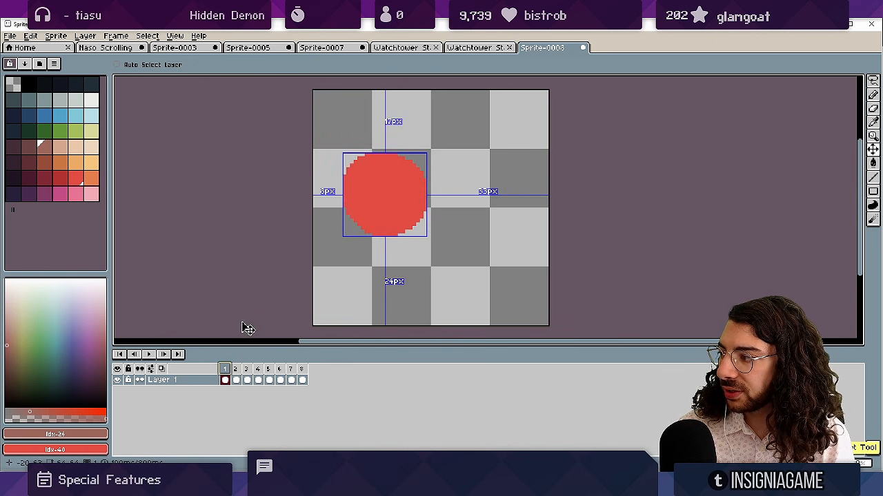
Fill the disc in frame 1 with the darker red Idx-39 using the Paint Bucket.
click(60, 180)
key(v)
key(b)
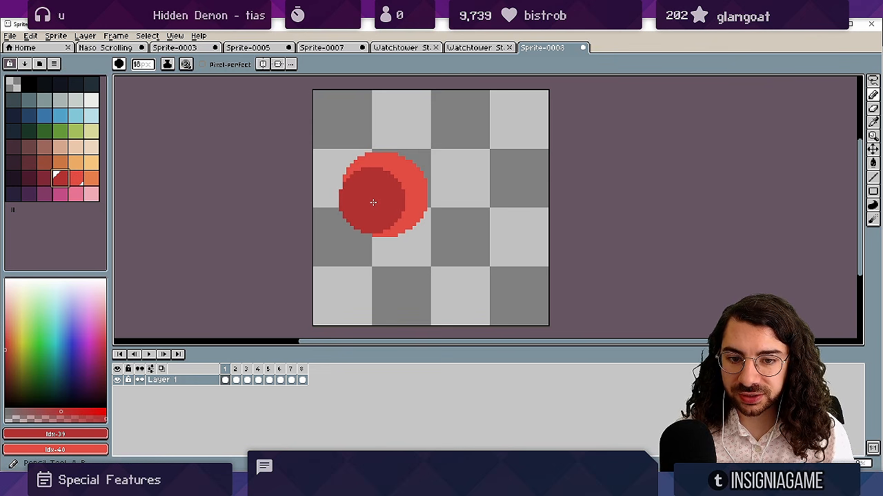
key(g)
click(385, 201)
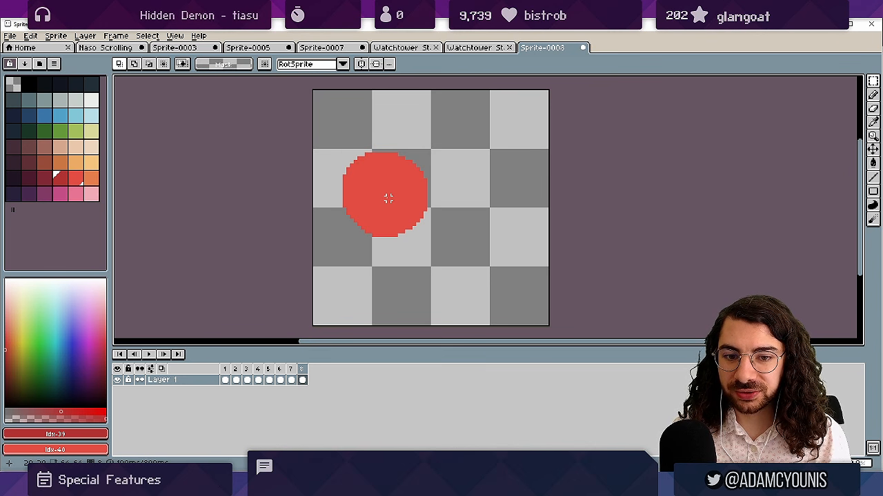
Marquee the disc's upper-right quarter, select all eight cels, and try replacing its dark red with blue.
drag(389, 199, 491, 107)
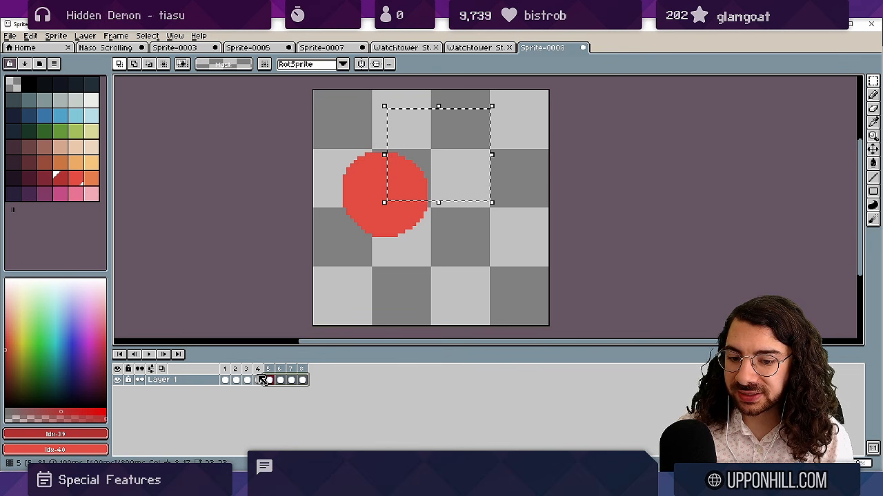
click(225, 381)
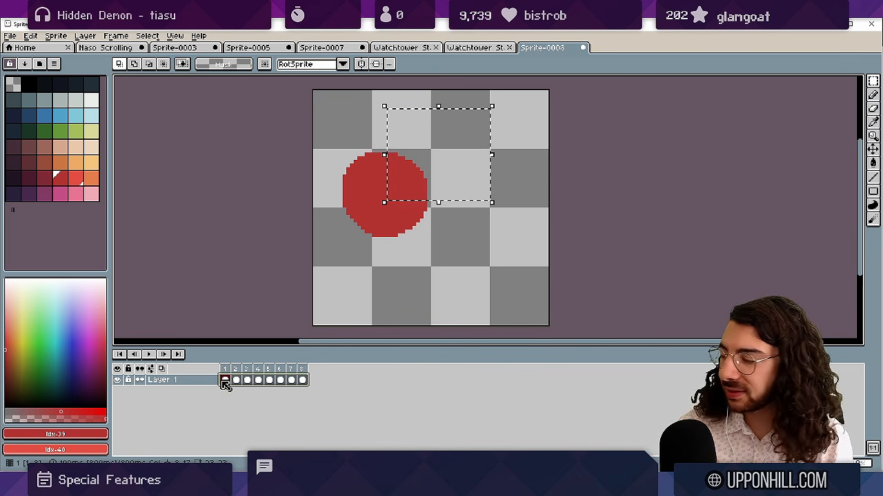
click(45, 117)
key(shift+r)
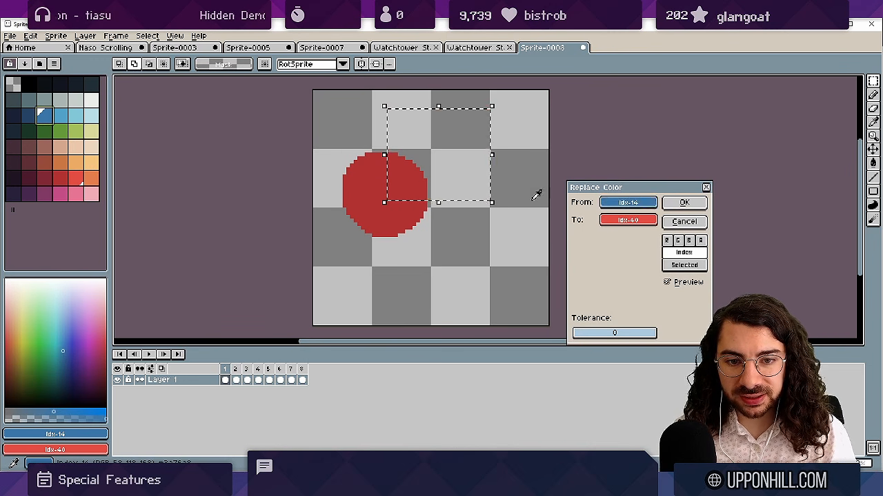
click(409, 182)
click(614, 221)
click(53, 114)
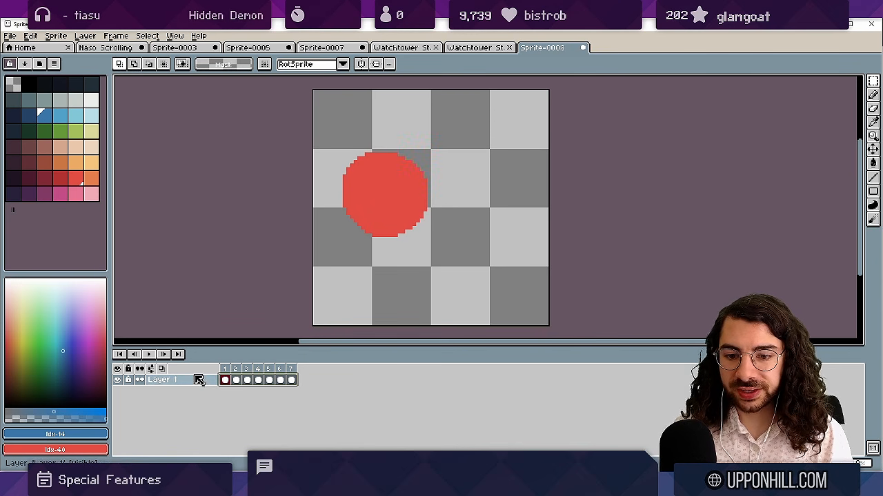
Marquee the red disc's upper-right quarter and replace Idx-40 with blue Idx-14 there across all seven selected cels.
key(shift+r)
key(Escape)
drag(388, 203, 466, 129)
key(shift+r)
drag(610, 203, 411, 196)
click(74, 131)
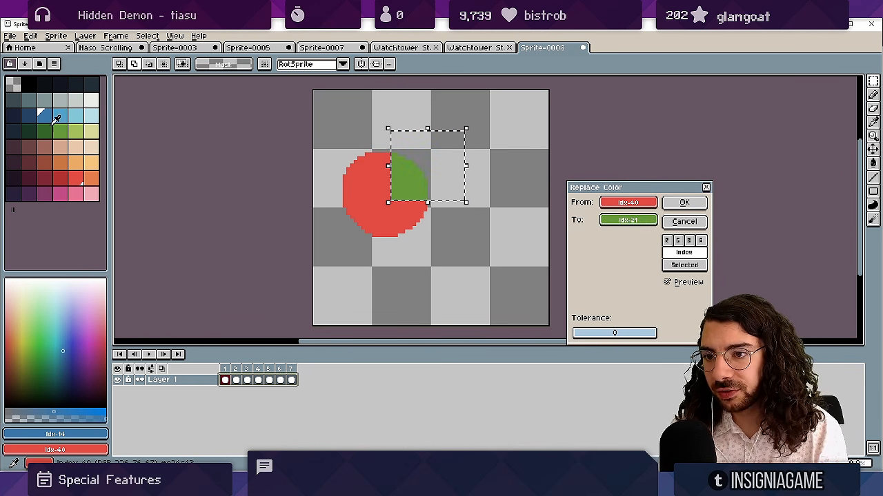
click(59, 115)
click(681, 203)
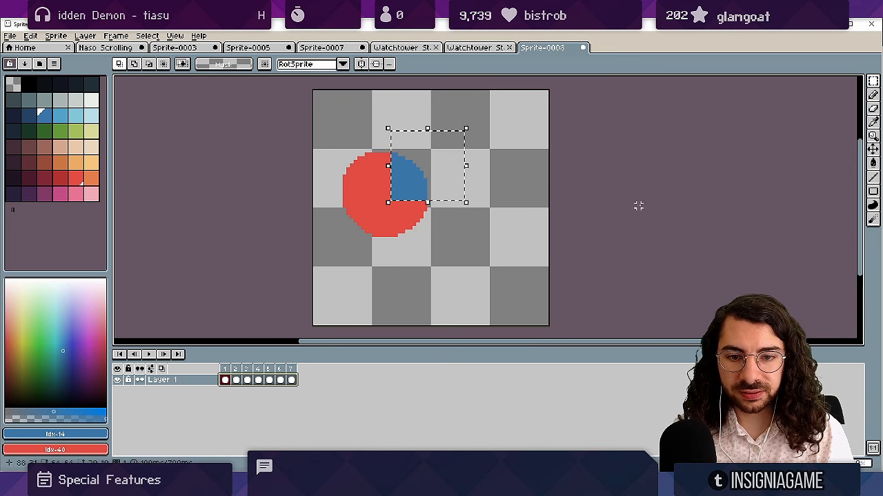
Clear the selection and check the disc's blue quarter on the following frames.
click(236, 369)
key(ctrl+d)
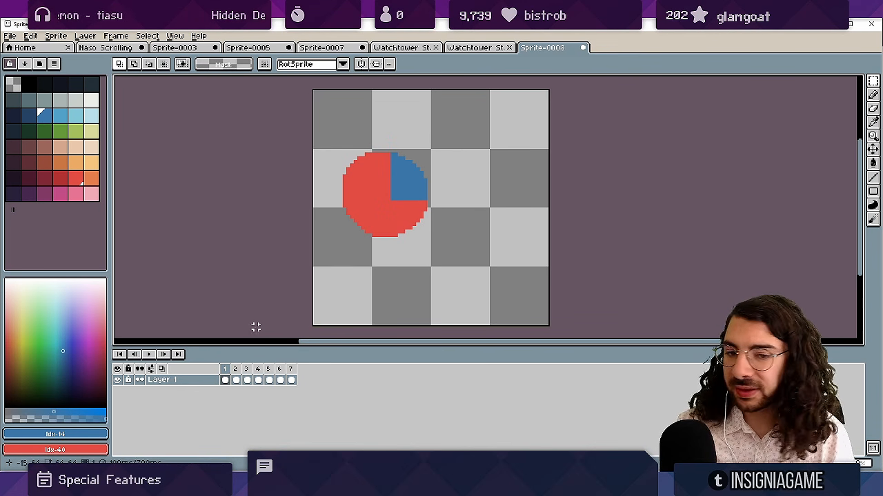
key(v)
mouse_move(382, 223)
mouse_down()
mouse_move(389, 235)
mouse_move(400, 213)
mouse_up()
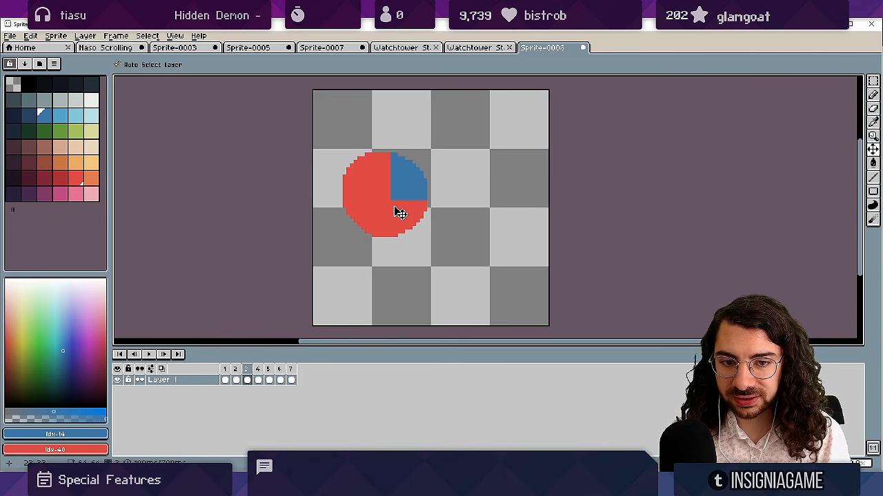
key(Left)
Paint a curling green Idx-21 stroke on frame 1 with the Pencil at 15 px.
click(75, 178)
key(b)
key(minus)
key(minus)
click(61, 131)
mouse_move(348, 162)
mouse_down()
mouse_move(452, 138)
mouse_move(488, 253)
mouse_move(475, 221)
mouse_up()
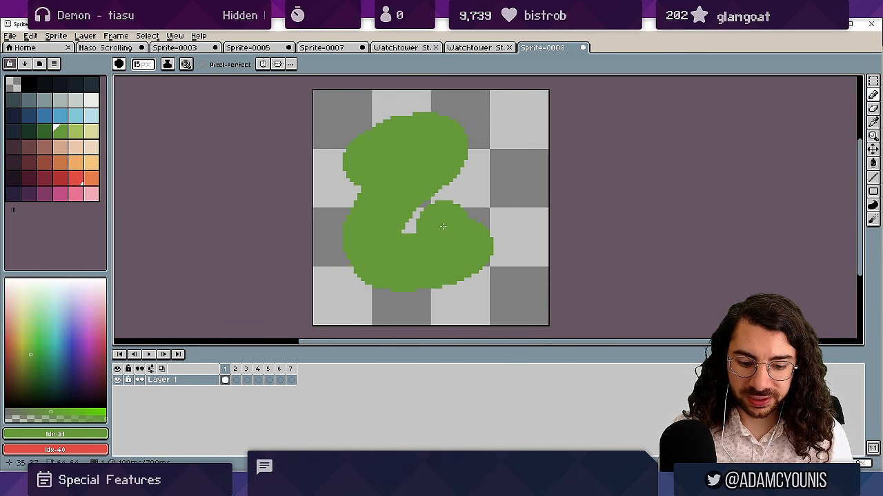
Paint a different green Idx-21 squiggle on each of frames 2 to 7 and switch to the Rectangular Marquee.
key(Right)
key(Right)
drag(335, 315, 516, 122)
key(ctrl+z)
drag(383, 135, 477, 238)
key(Right)
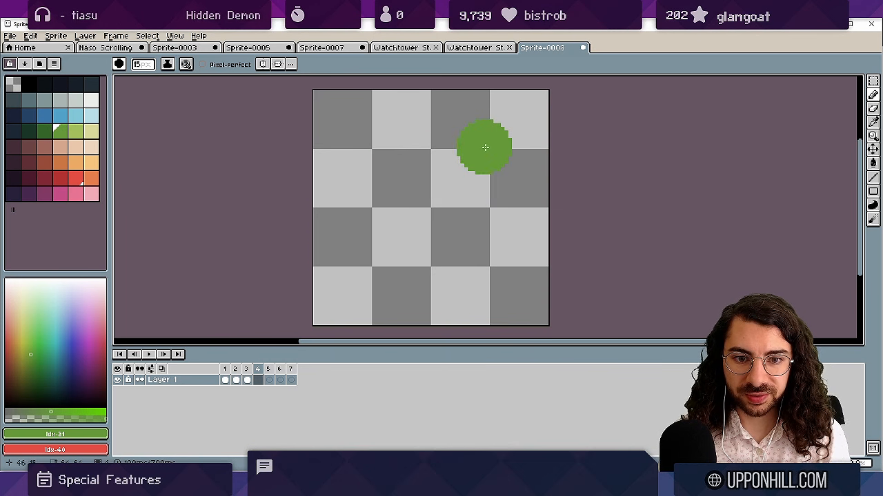
drag(486, 147, 354, 277)
key(Right)
drag(374, 150, 515, 240)
key(Right)
drag(494, 128, 423, 220)
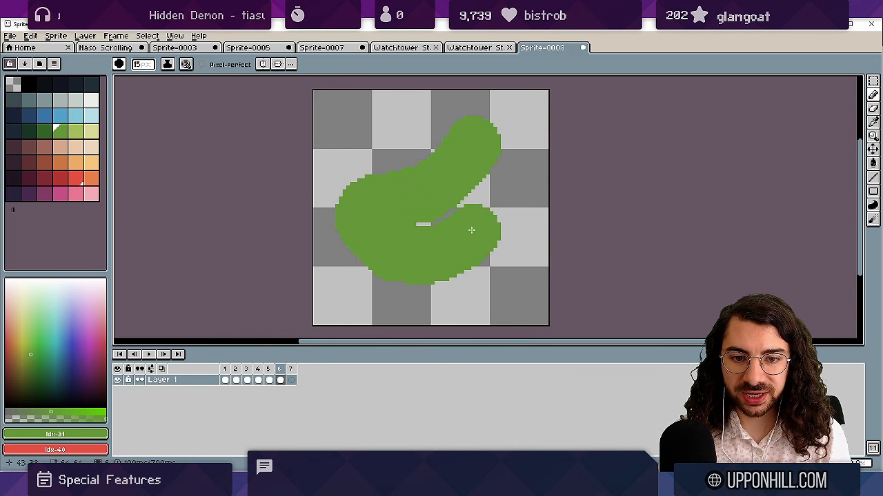
key(Right)
mouse_move(417, 131)
mouse_down()
mouse_move(413, 255)
mouse_move(473, 169)
mouse_up()
key(m)
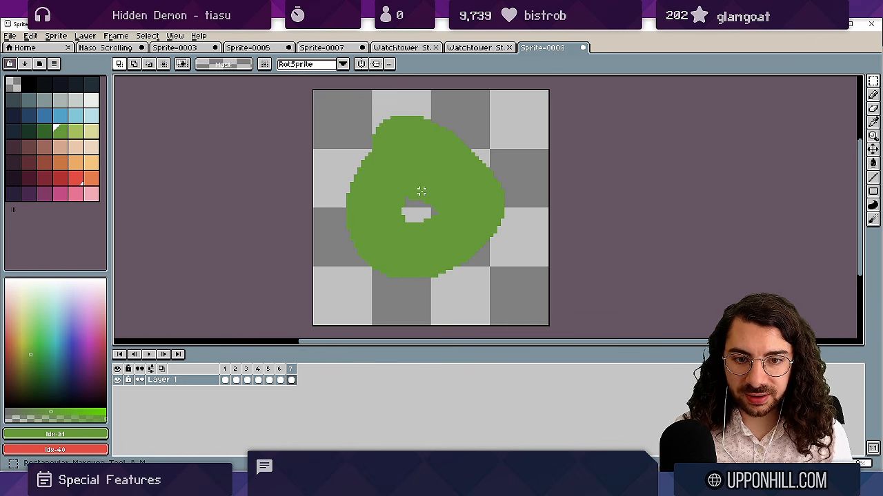
Marquee an area of about 20 × 19 px mid-stroke and replace green Idx-21 with the adjacent darker green there across all seven cels.
drag(380, 168, 454, 239)
drag(291, 380, 196, 390)
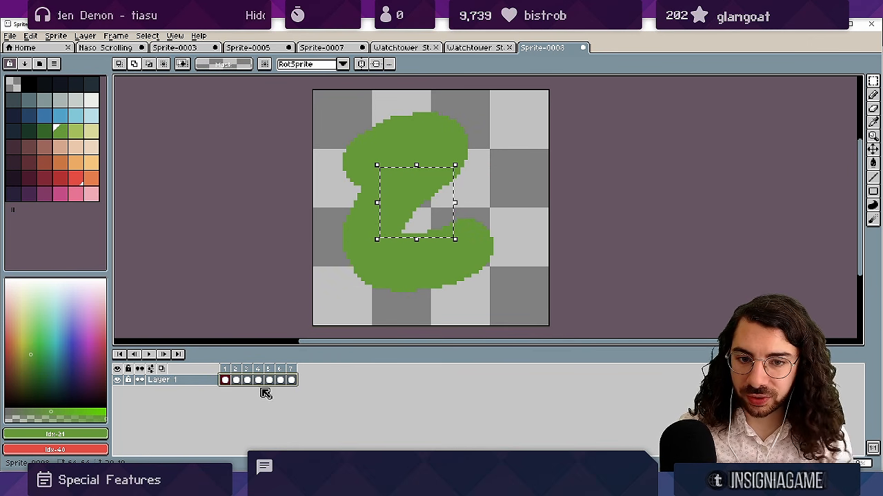
key(shift+r)
click(624, 220)
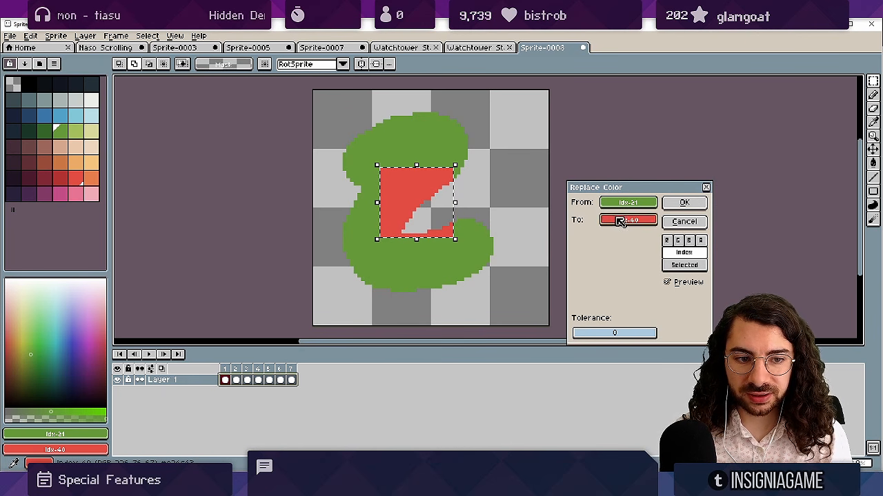
click(46, 131)
click(681, 204)
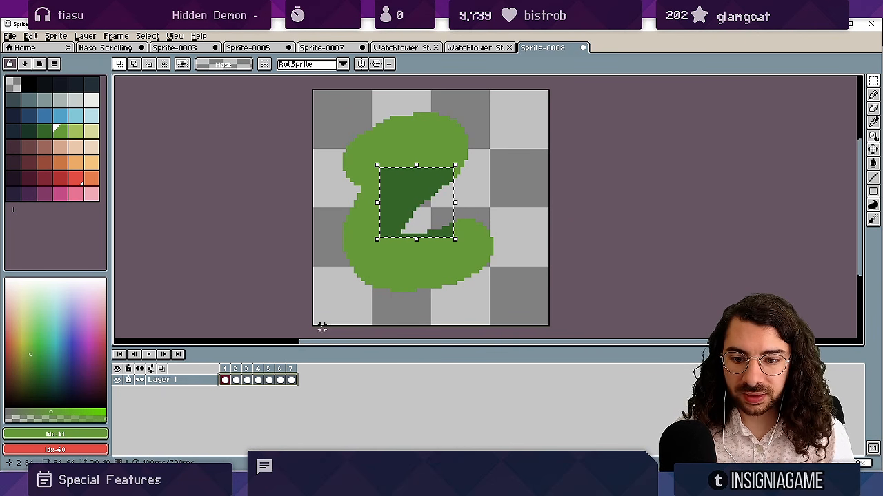
Clear the selection and play the animation to check the dark green area on every frame.
drag(226, 369, 319, 374)
key(Escape)
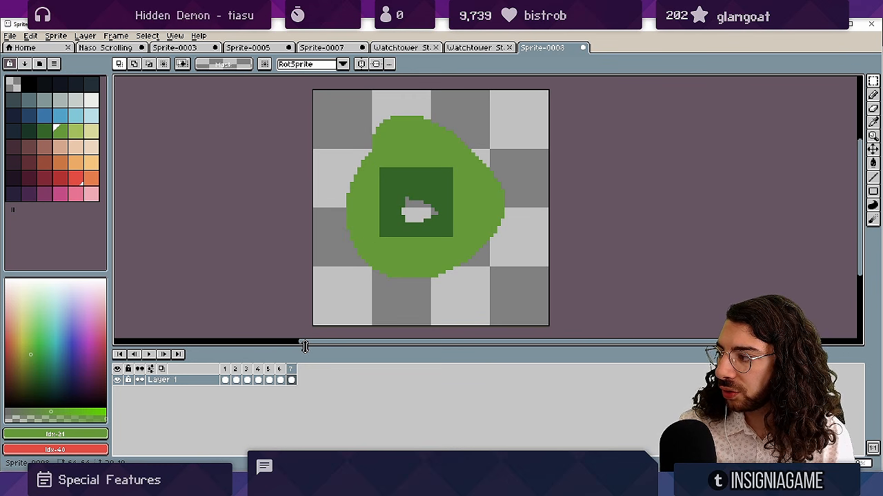
key(Return)
key(Return)
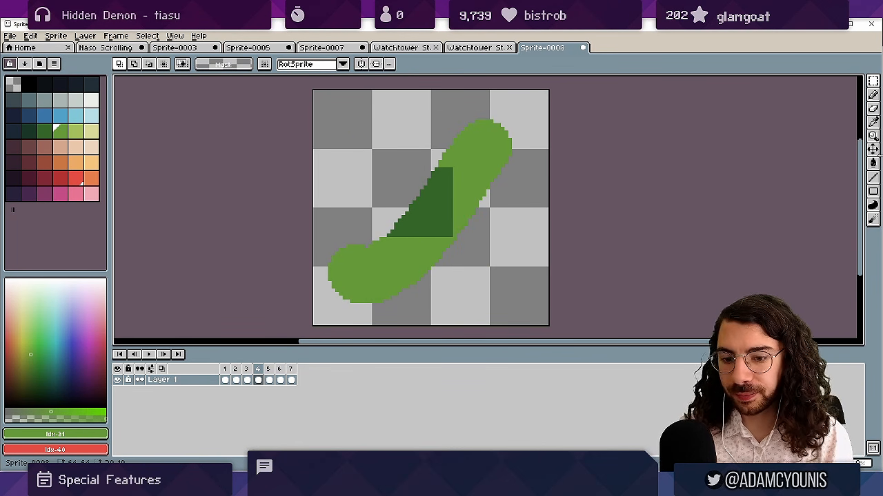
Reselect the seven Layer 1 cels, then undo and redo the dark green color replacement.
click(204, 379)
drag(224, 380, 295, 380)
key(ctrl+z)
key(ctrl+z)
key(ctrl+shift+z)
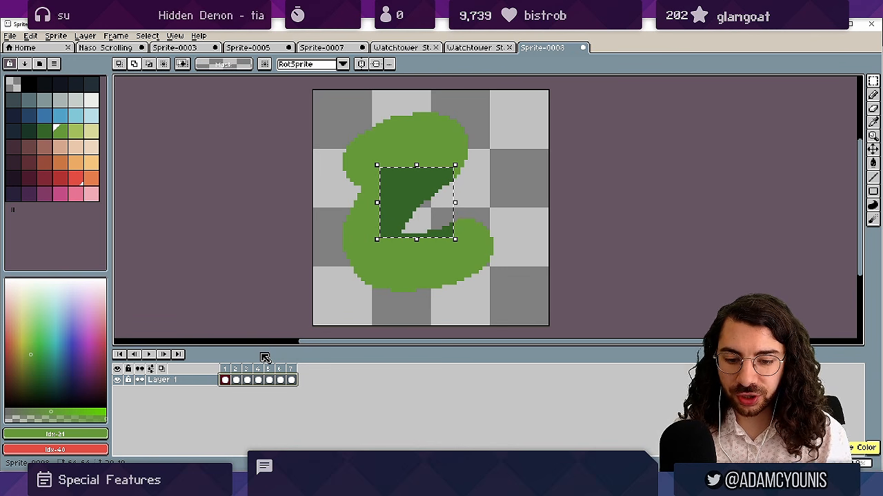
Clear the selection and add three new layers above Layer 1.
key(Escape)
key(shift+n)
key(shift+n)
key(shift+n)
Stagger the cels by moving frames 2 and 6 to Layer 2, 3 and 5 to Layer 3, and 4 to Layer 4.
click(236, 413)
drag(237, 409, 237, 402)
click(248, 414)
drag(249, 409, 260, 383)
click(259, 413)
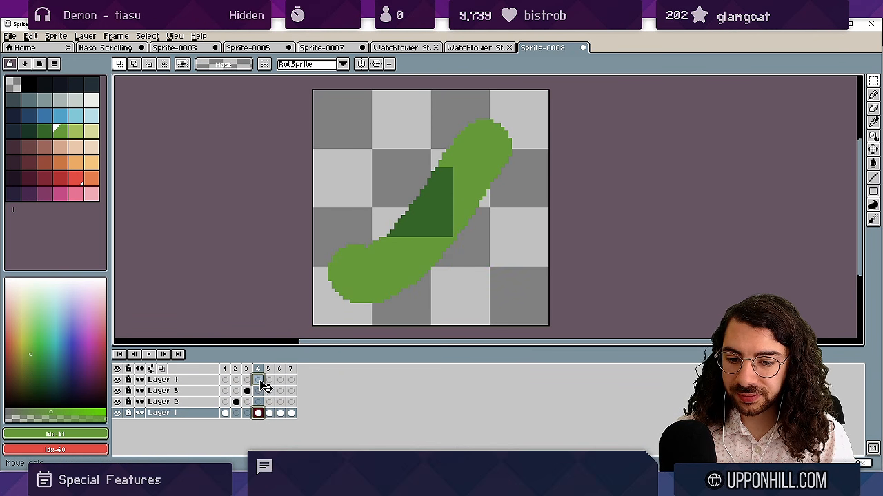
drag(260, 383, 259, 381)
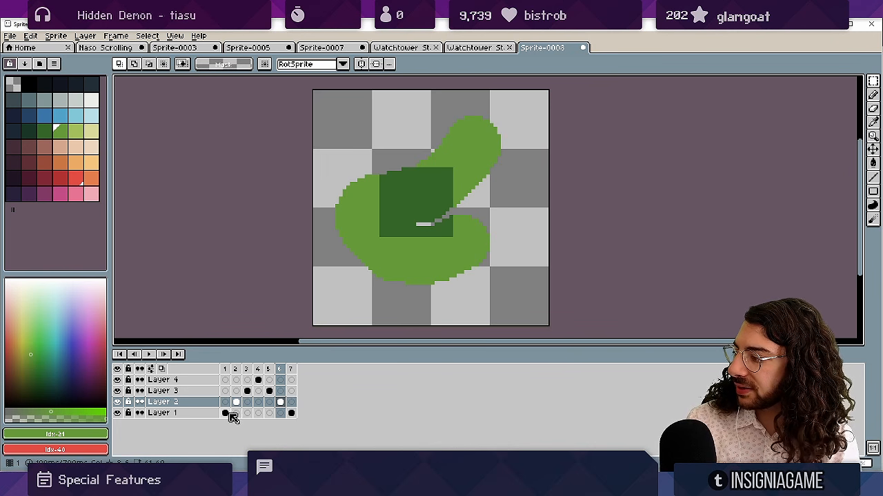
Select the cel range covering all four layers from frame 1 to frame 7, then clear the range.
drag(224, 413, 258, 382)
shift+click(270, 389)
shift+click(279, 400)
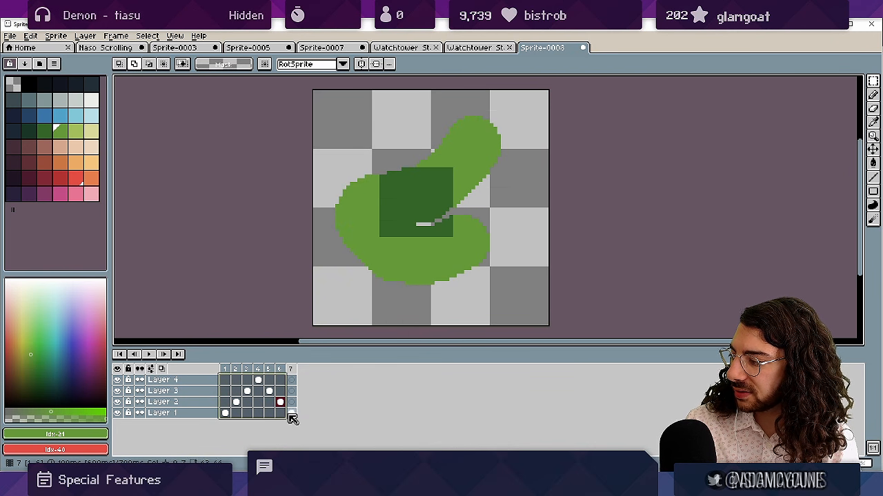
shift+click(291, 414)
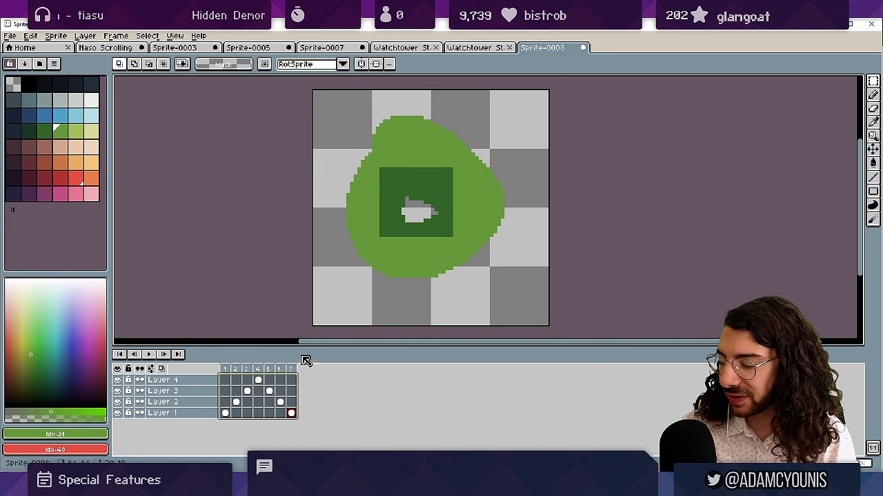
key(Escape)
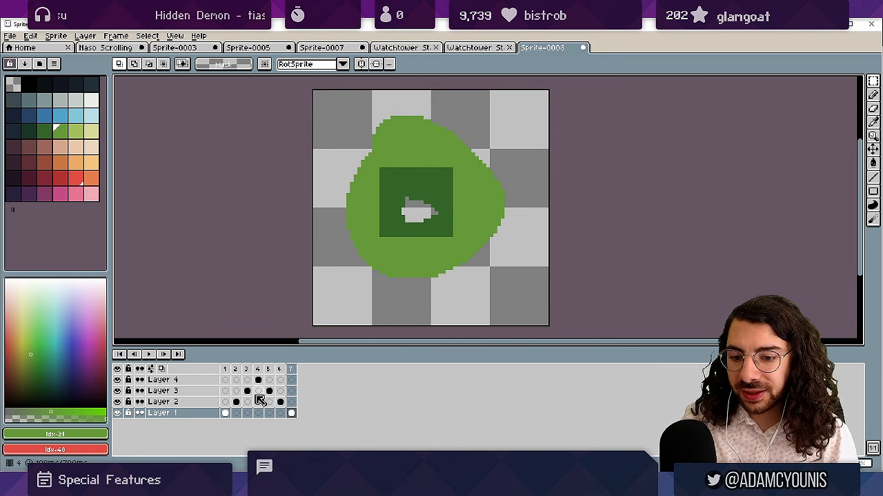
Move frame 1's cel from Layer 1 to Layer 2, and try moving frame 4 before frame 1, undoing the reorder.
click(225, 412)
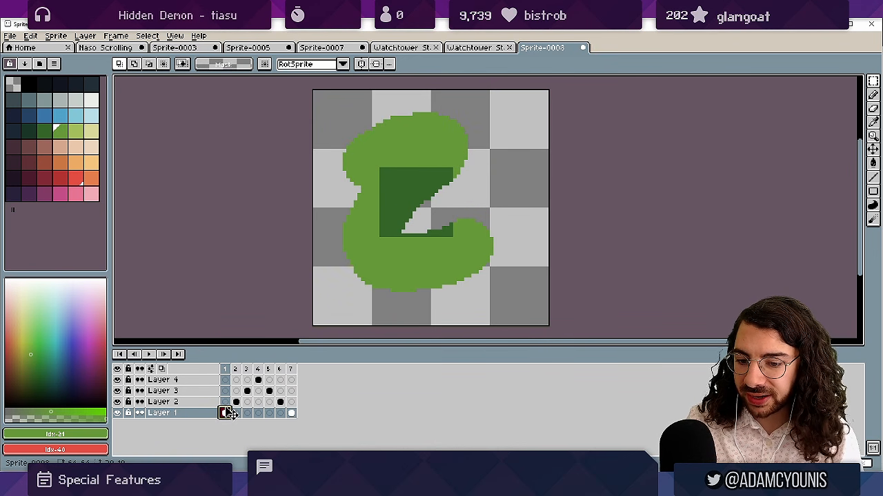
click(225, 402)
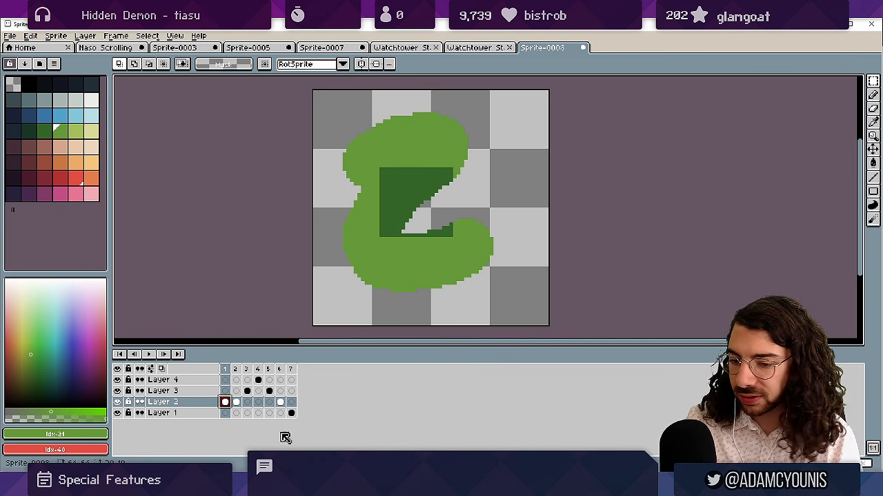
click(258, 369)
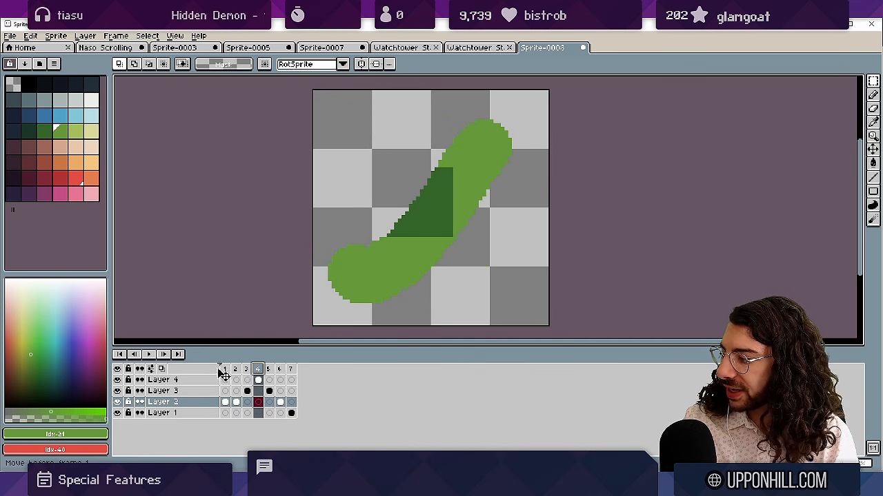
click(222, 369)
key(ctrl+z)
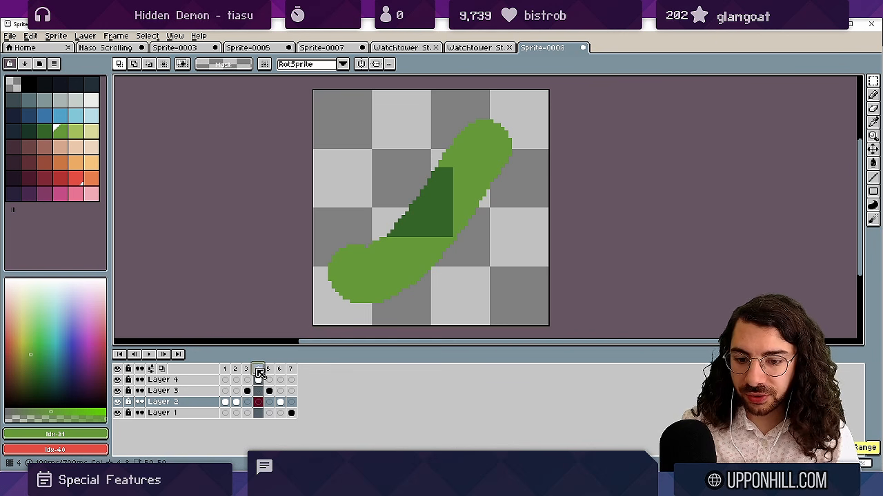
Try moving frame 4 to the end of the timeline, then undo that and the move of frame 1's cel.
drag(256, 370, 293, 371)
key(ctrl+z)
key(ctrl+z)
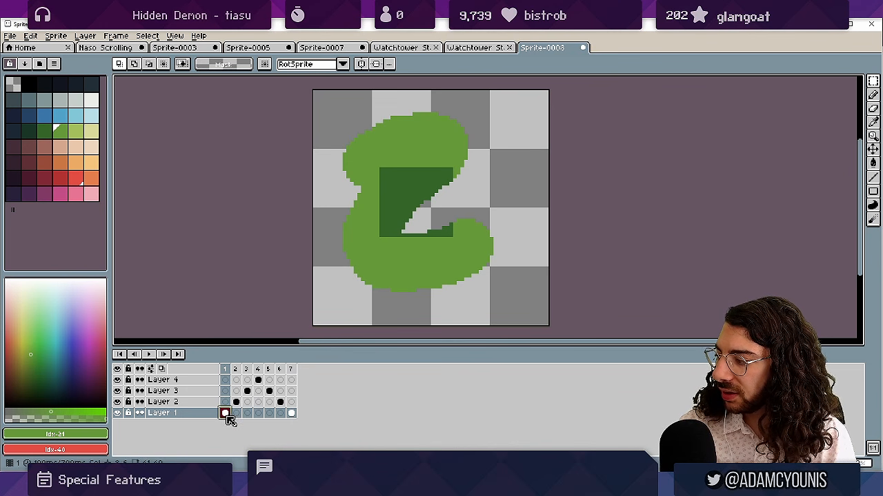
Move frame 1's cel up to Layer 2 and back down to Layer 1.
click(236, 402)
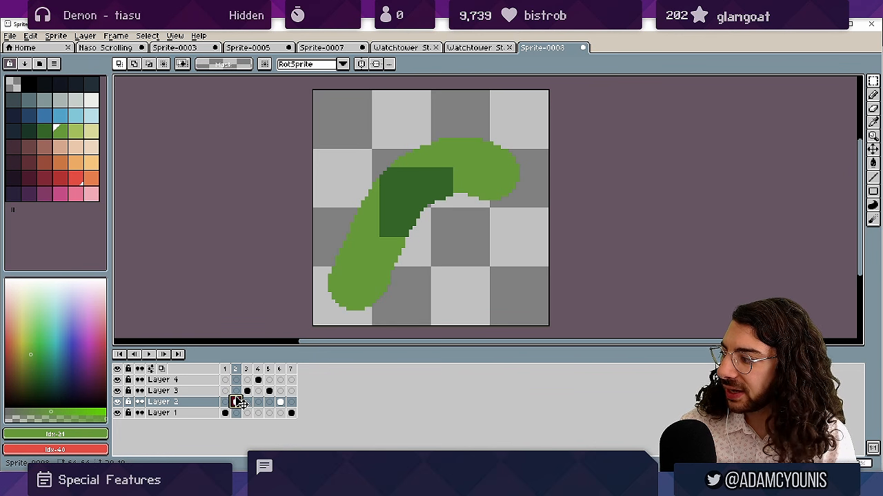
drag(239, 406, 266, 392)
click(224, 413)
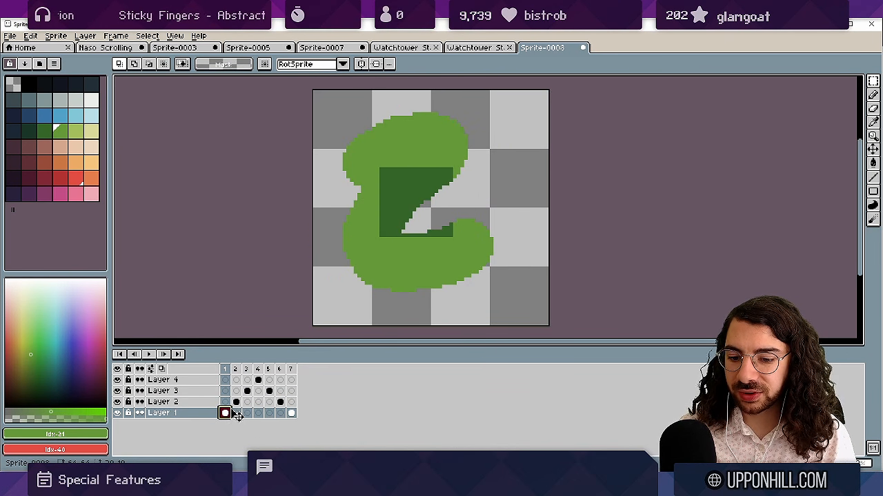
click(227, 403)
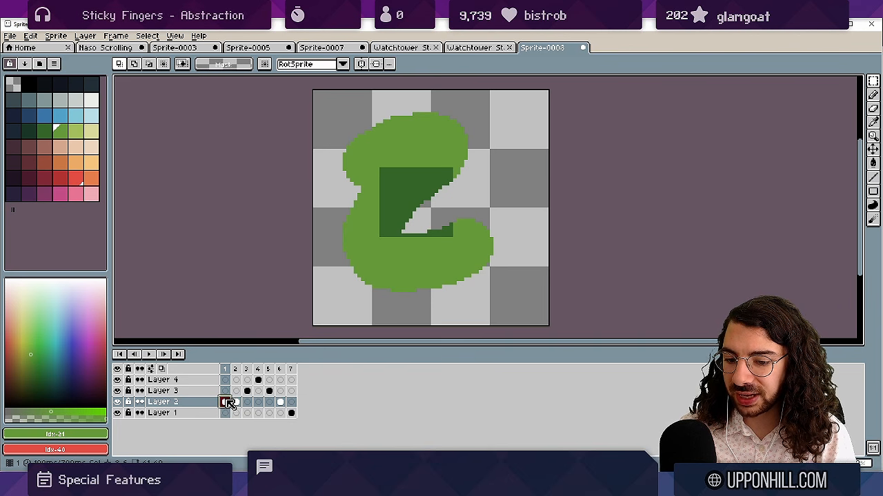
click(226, 412)
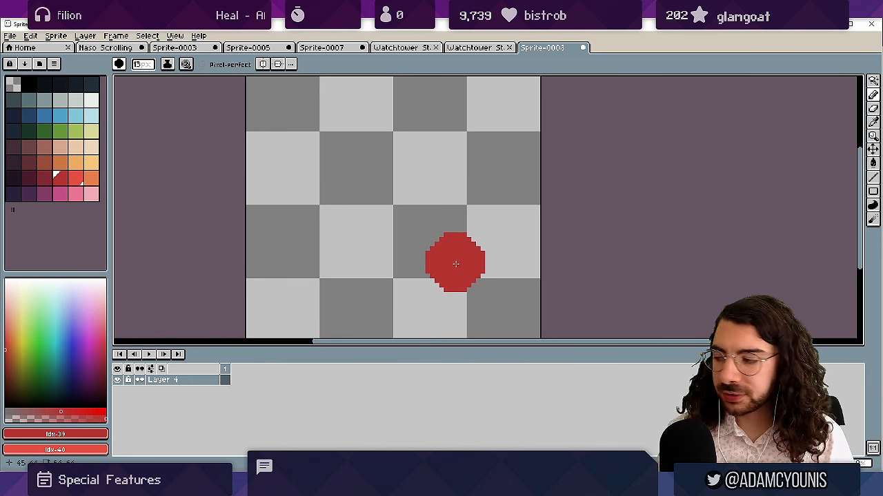
Paint a red Idx-39 disc near the middle of the empty canvas and replace its color with brown Idx-32.
mouse_move(373, 177)
mouse_down()
mouse_move(404, 194)
mouse_move(372, 189)
mouse_up()
key(shift+r)
drag(621, 219, 40, 158)
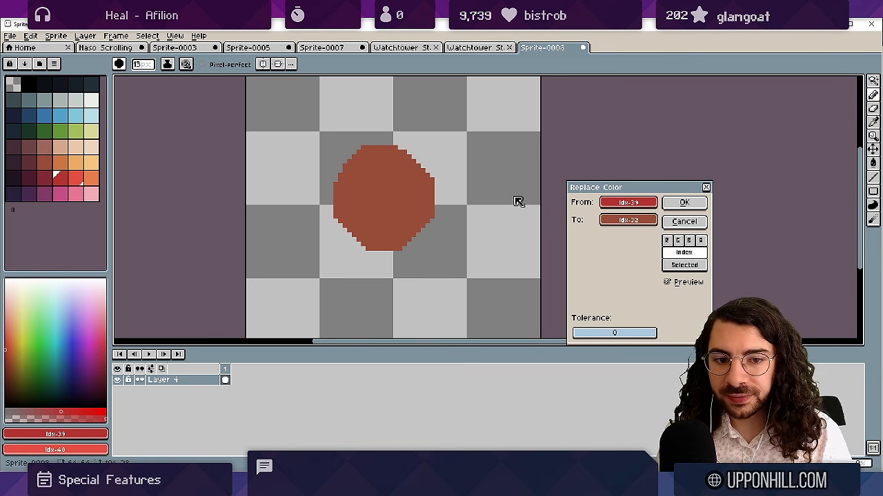
click(684, 202)
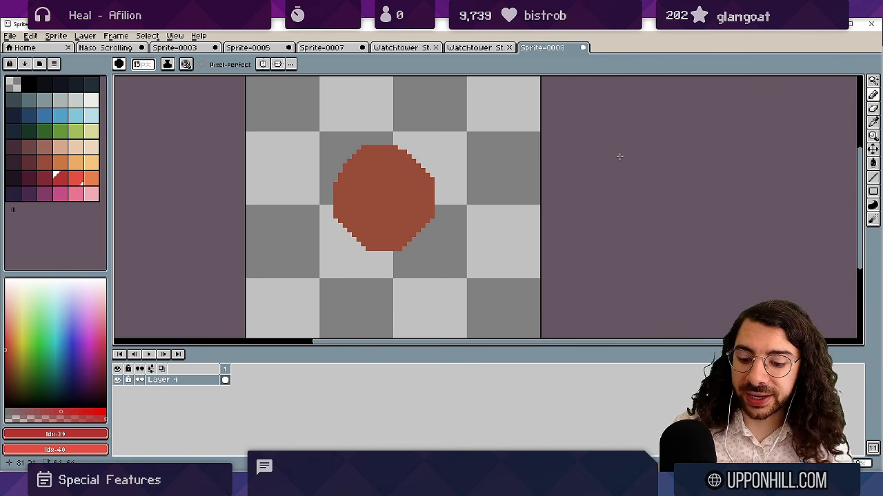
Start an Outline on the brown disc and set the outline color to dark Idx-36.
key(shift+o)
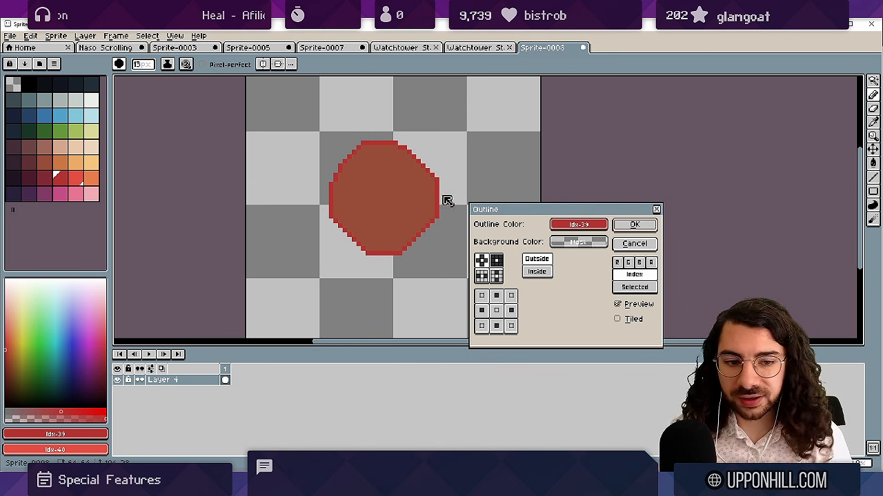
drag(567, 229, 29, 172)
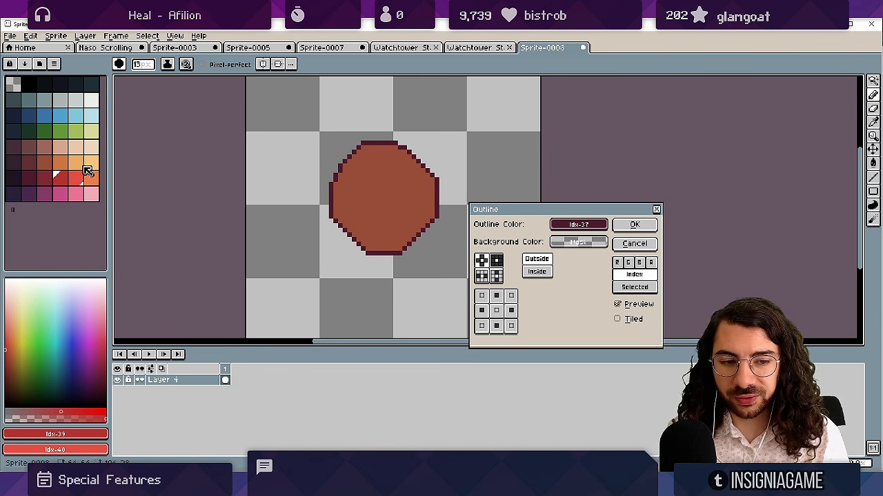
click(576, 224)
drag(576, 226, 2, 174)
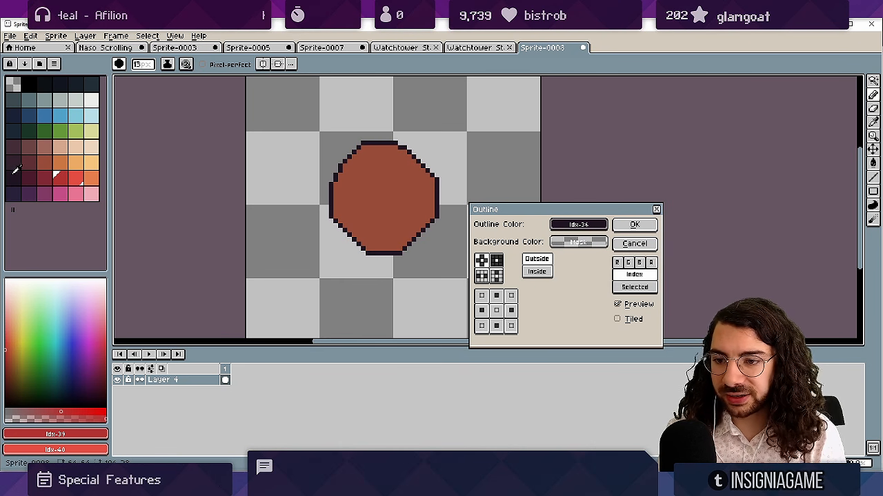
Compare the Inside placement and the outline matrix presets, then apply the outline with Outside and the circular matrix.
click(548, 270)
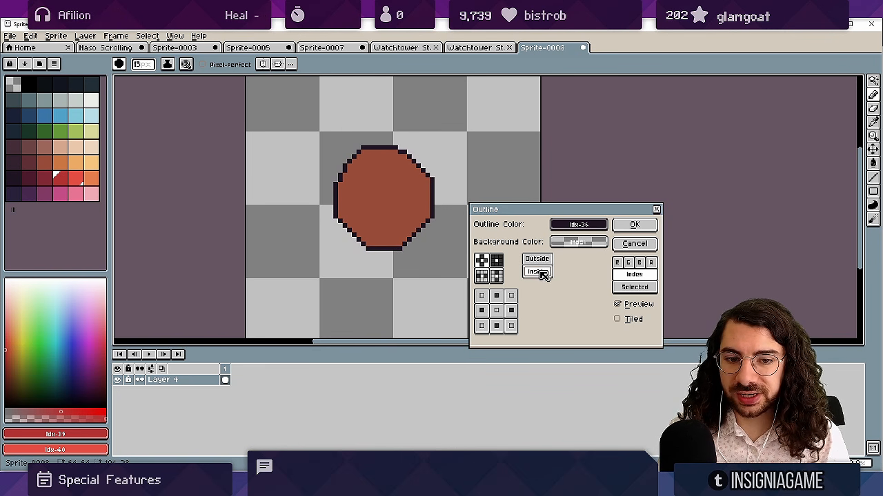
click(536, 260)
click(486, 276)
click(499, 277)
click(498, 262)
click(485, 262)
click(497, 263)
click(483, 261)
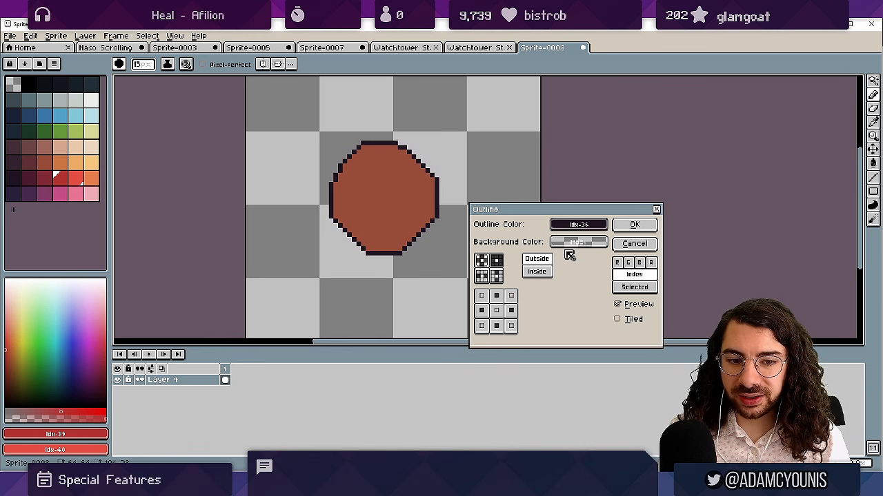
click(633, 230)
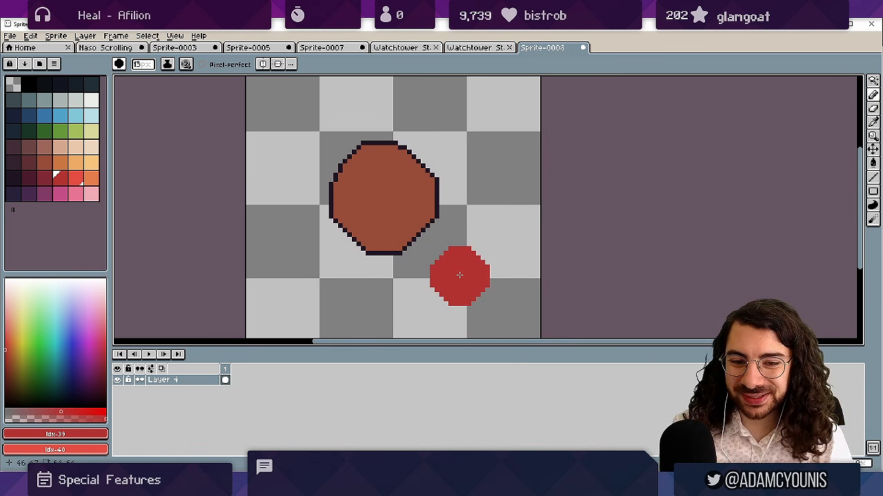
Add several frames after frame 1, then undo them together with the disc's dark outline.
key(alt+n)
key(alt+n)
key(alt+n)
key(alt+n)
key(ctrl+z)
key(ctrl+z)
key(ctrl+z)
key(ctrl+z)
key(ctrl+z)
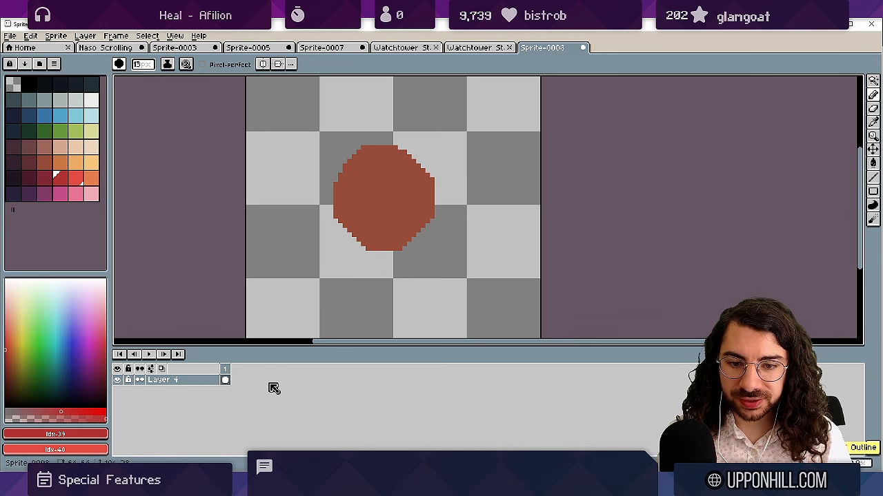
Extend the disc to seven frames and apply a blue Idx-14 outside outline to all seven cels at once.
key(shift+n)
key(shift+n)
key(shift+n)
key(ctrl+z)
key(ctrl+z)
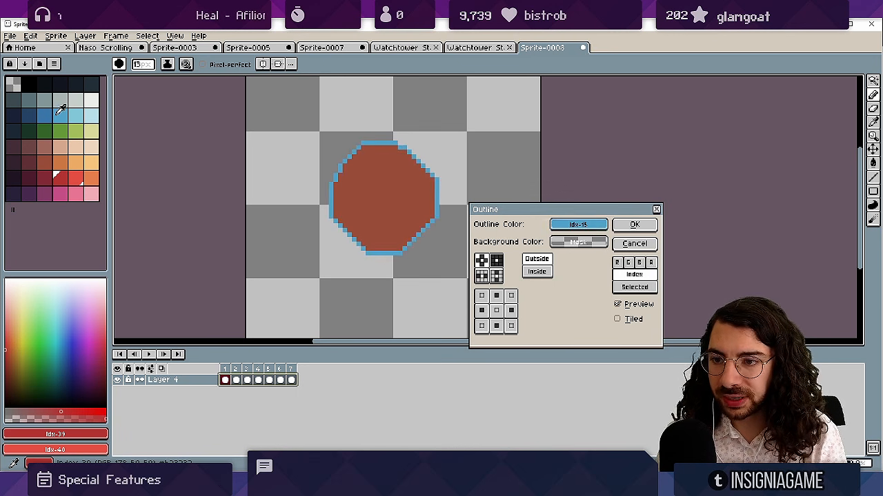
drag(59, 115, 51, 114)
click(646, 229)
Play through the outlined frames, then undo the blue outline and the last added frame.
drag(225, 369, 321, 368)
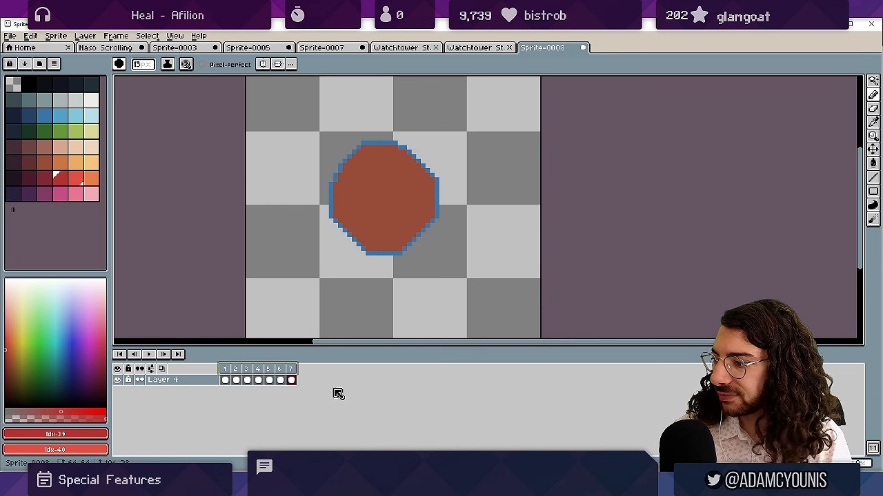
key(Return)
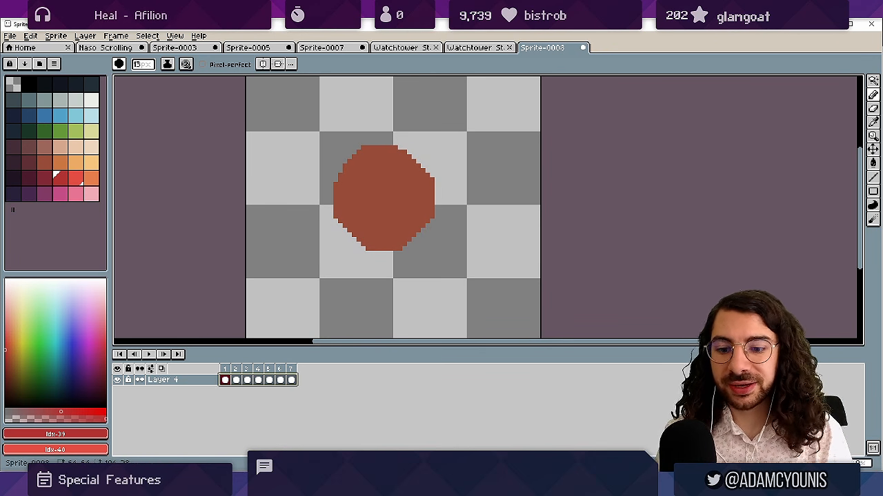
key(ctrl+z)
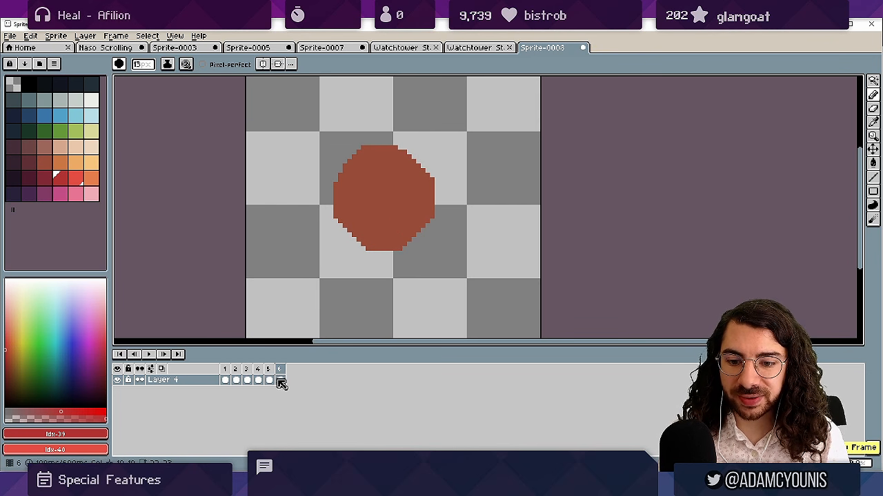
Delete the disc cels from frames 1 to 6 and switch to the portrait sprite Sprite-0003.
drag(281, 381, 225, 380)
key(Delete)
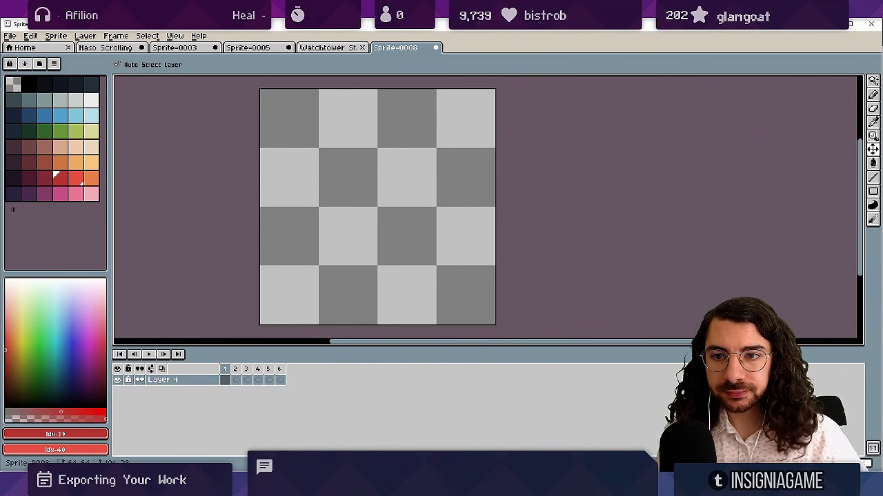
click(172, 46)
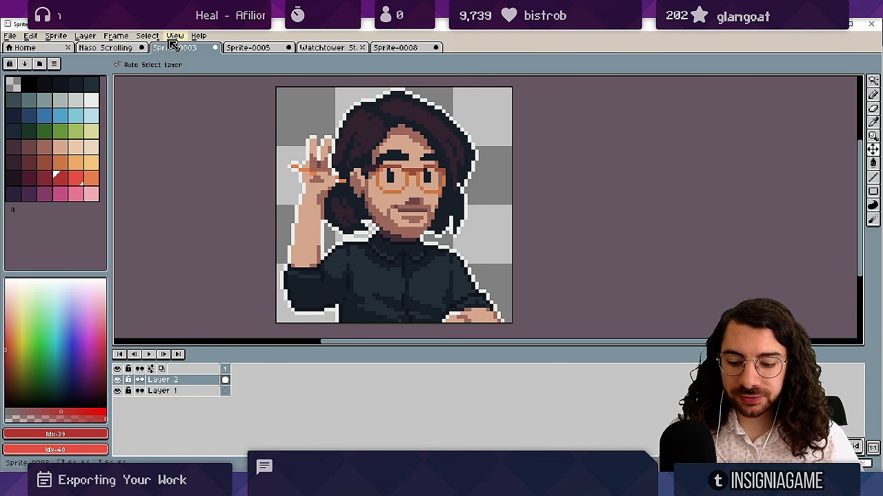
Open the Export File dialog for the portrait sprite and check its output location browser.
key(b)
key(e)
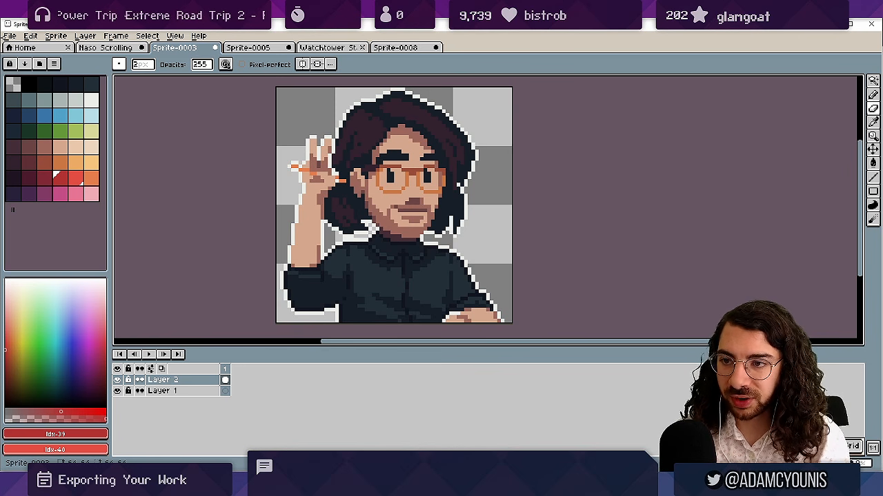
click(10, 36)
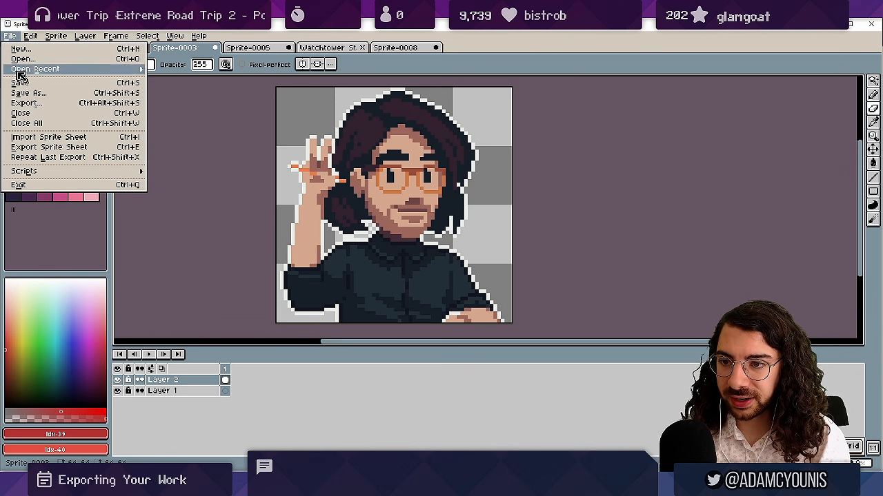
click(209, 157)
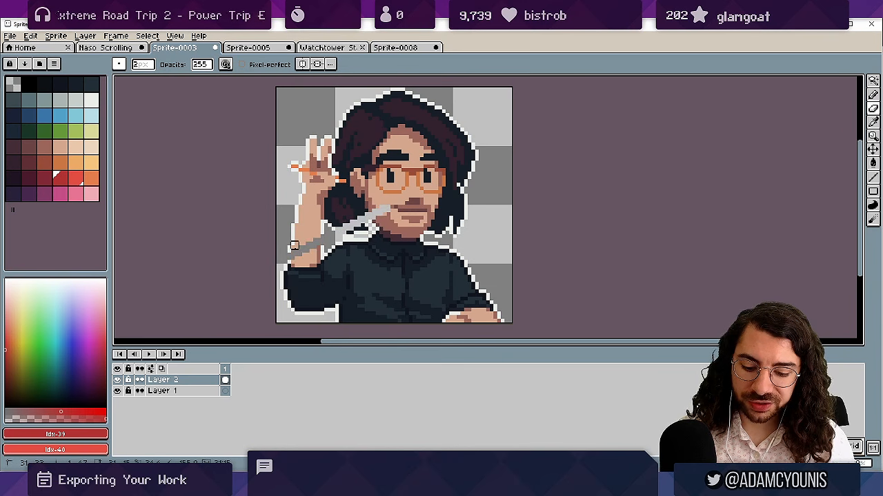
key(ctrl+alt+shift+s)
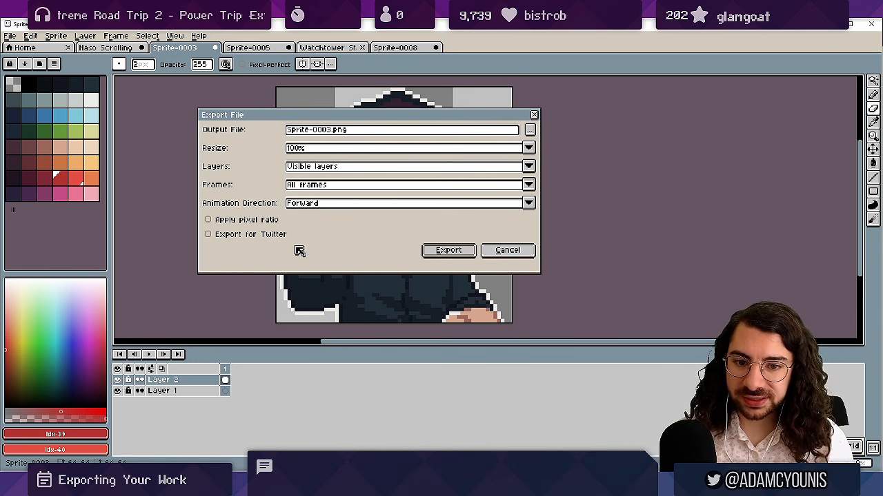
click(531, 132)
key(Escape)
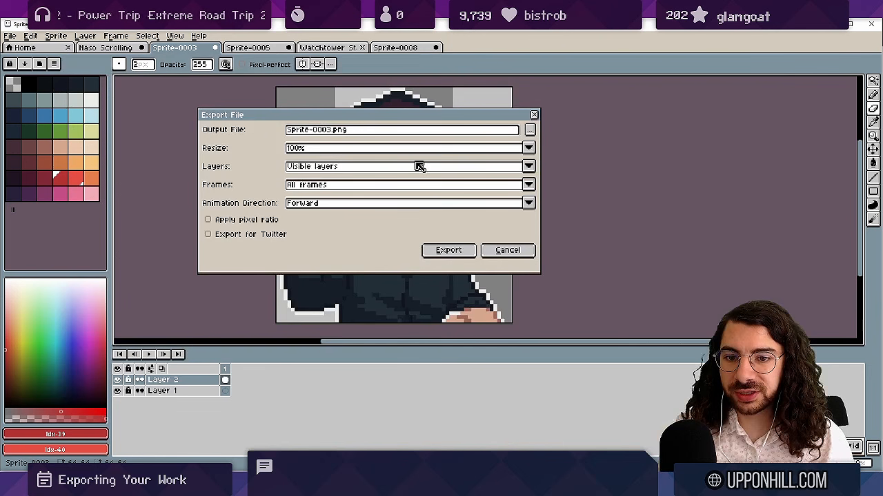
Review the resize percentages offered for the exported portrait image.
click(310, 150)
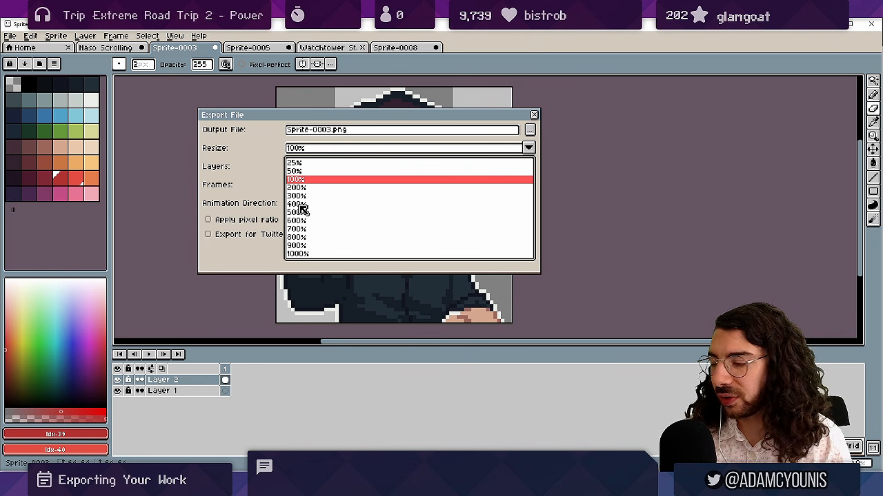
click(260, 155)
drag(307, 129, 334, 197)
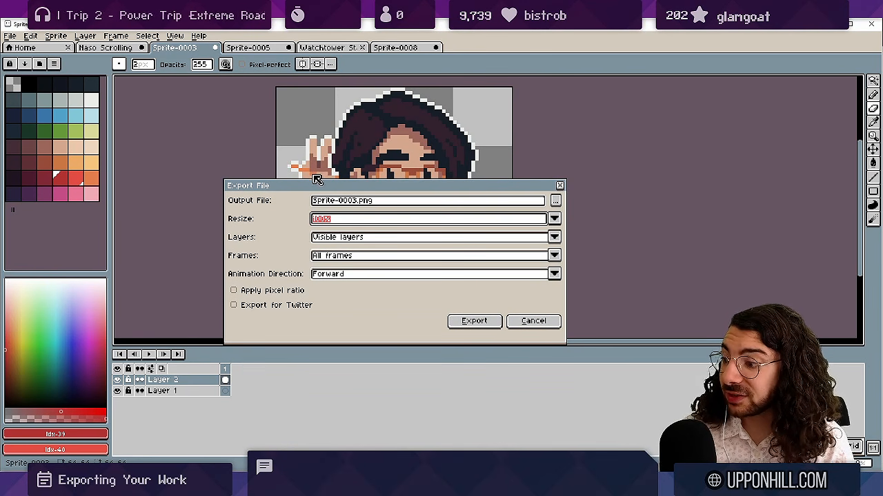
click(327, 218)
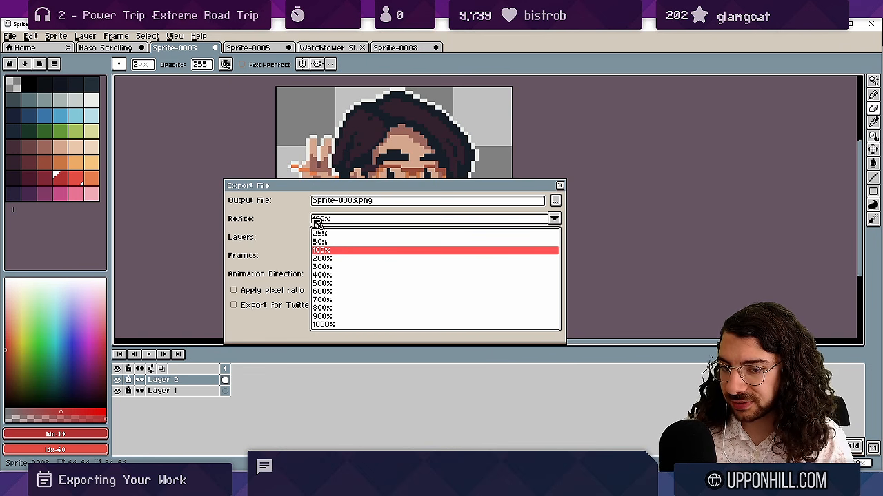
click(316, 220)
drag(298, 190, 328, 185)
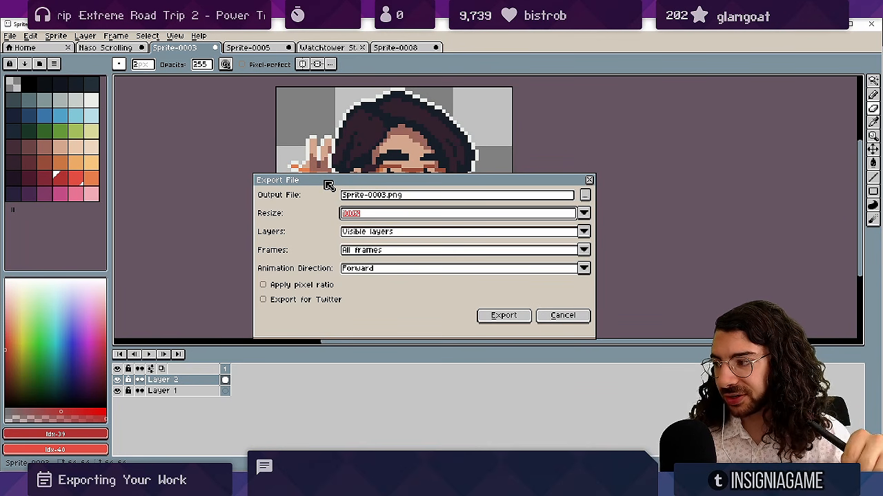
mouse_move(321, 181)
mouse_down()
mouse_move(331, 162)
mouse_move(312, 181)
mouse_up()
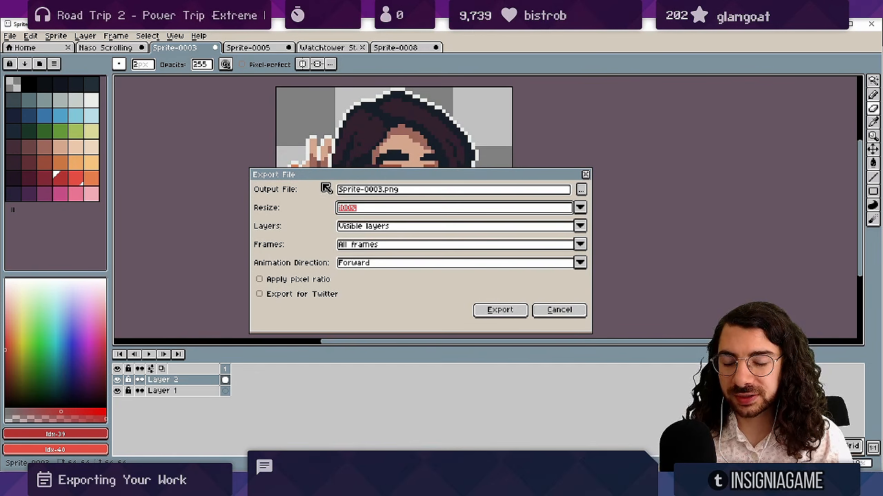
click(365, 211)
click(323, 211)
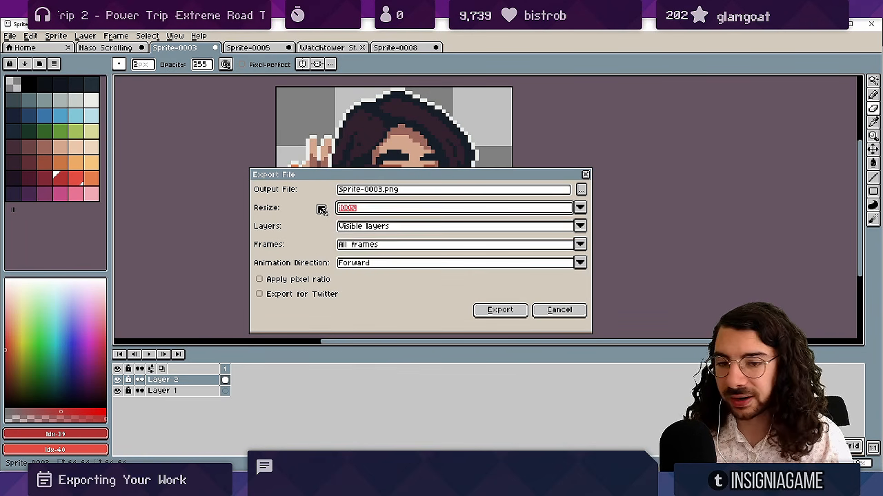
Examine the layer and frame choices for the portrait export.
click(349, 247)
click(348, 227)
click(349, 242)
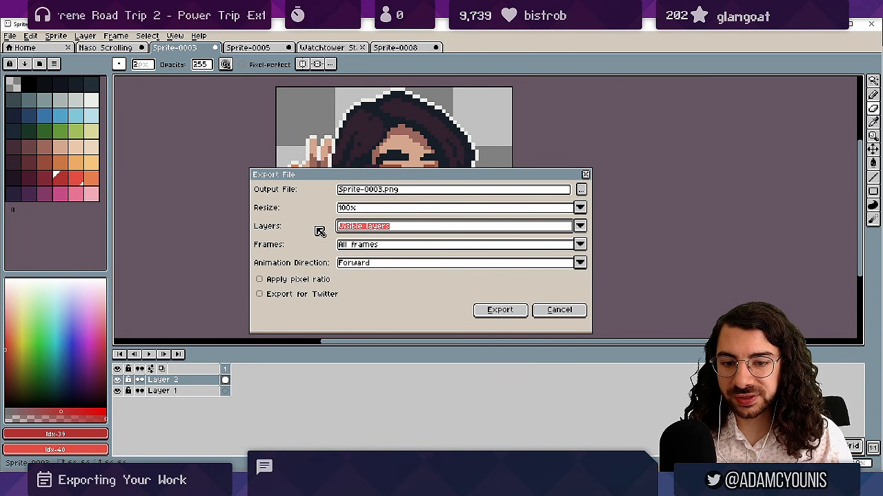
drag(339, 179, 377, 129)
click(420, 173)
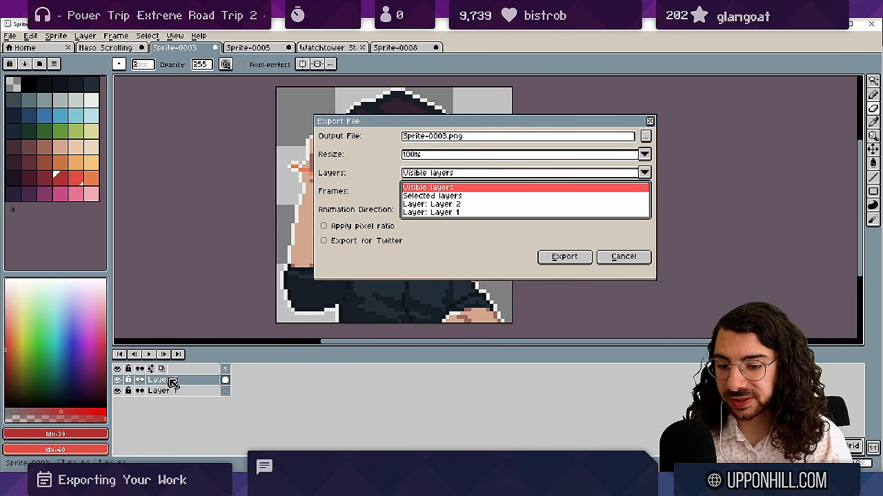
click(371, 196)
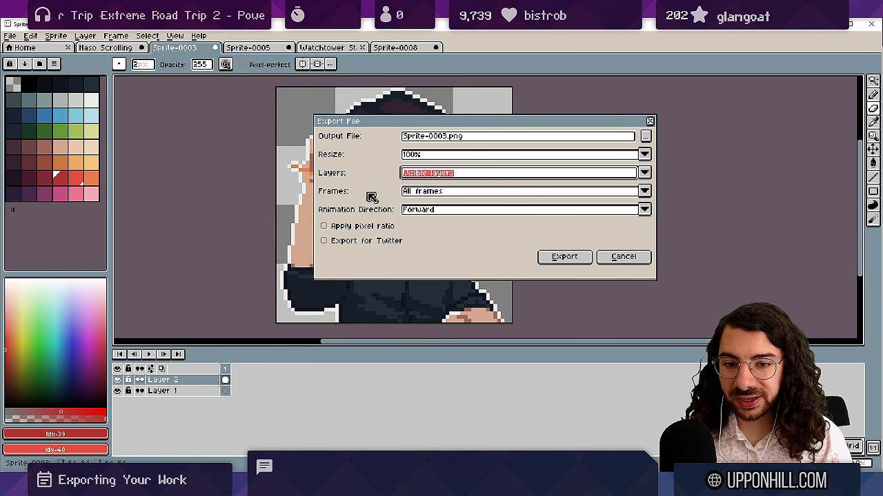
click(407, 191)
click(385, 191)
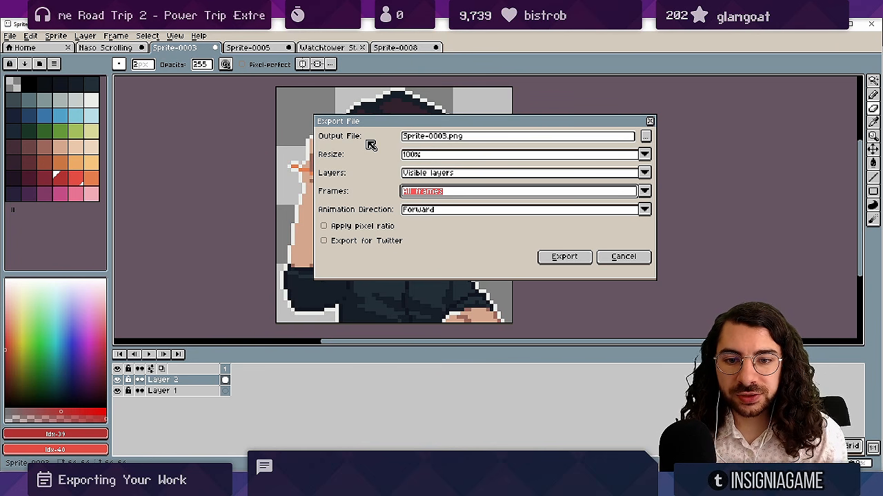
drag(400, 124, 335, 117)
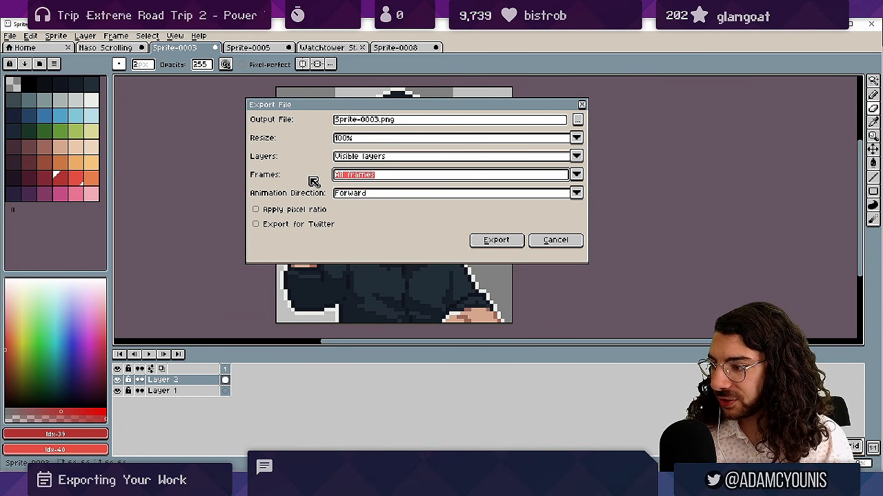
drag(344, 108, 351, 121)
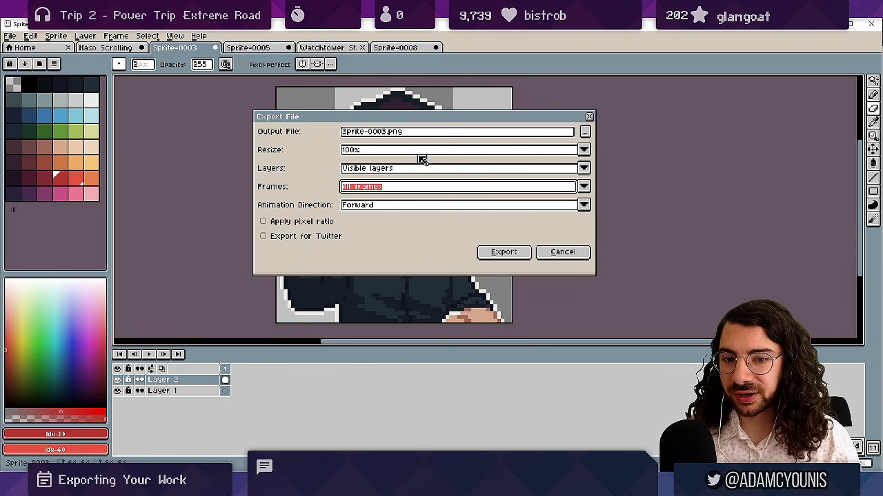
drag(371, 122, 620, 136)
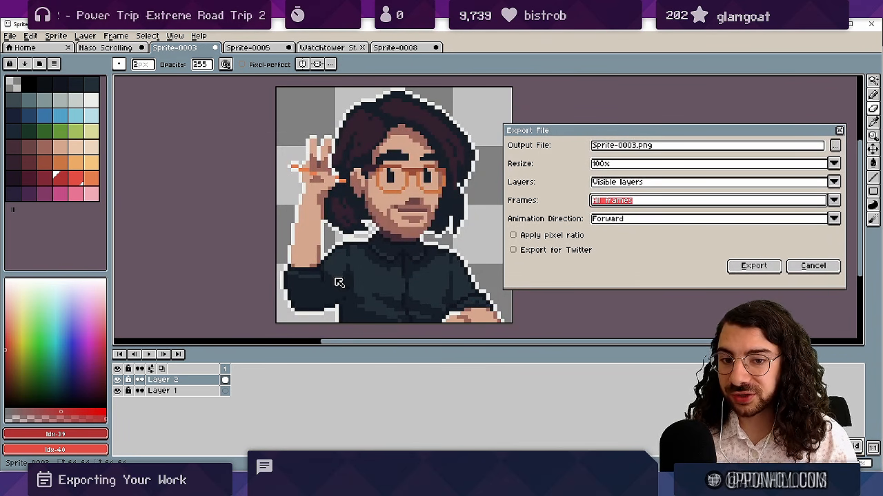
mouse_move(546, 130)
mouse_down()
mouse_move(380, 134)
mouse_move(541, 129)
mouse_up()
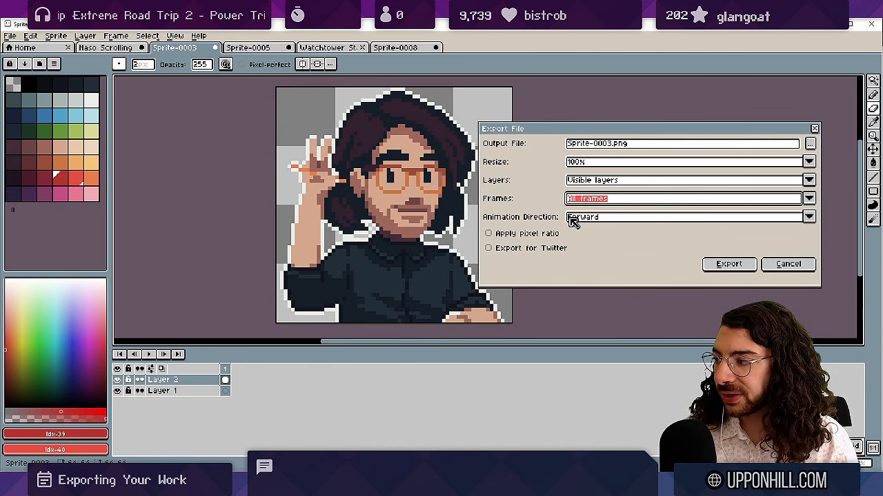
drag(575, 130, 484, 100)
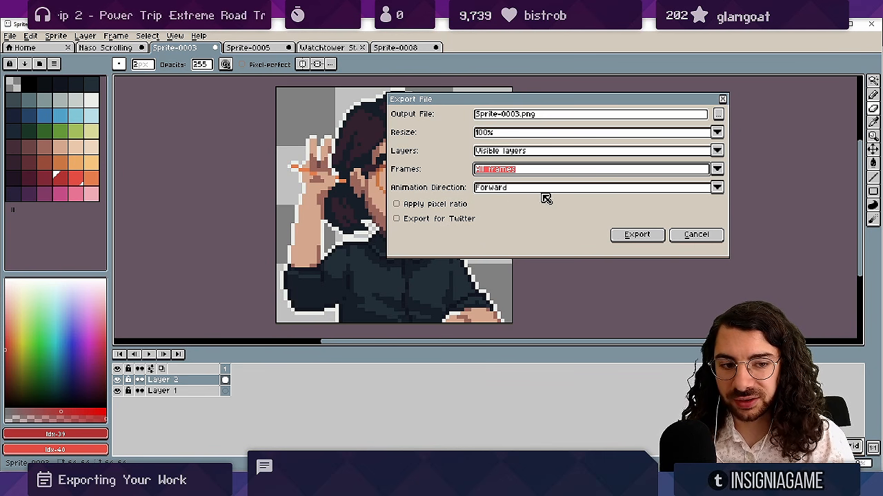
Examine the file types available for the export, then cancel the export without saving.
click(718, 115)
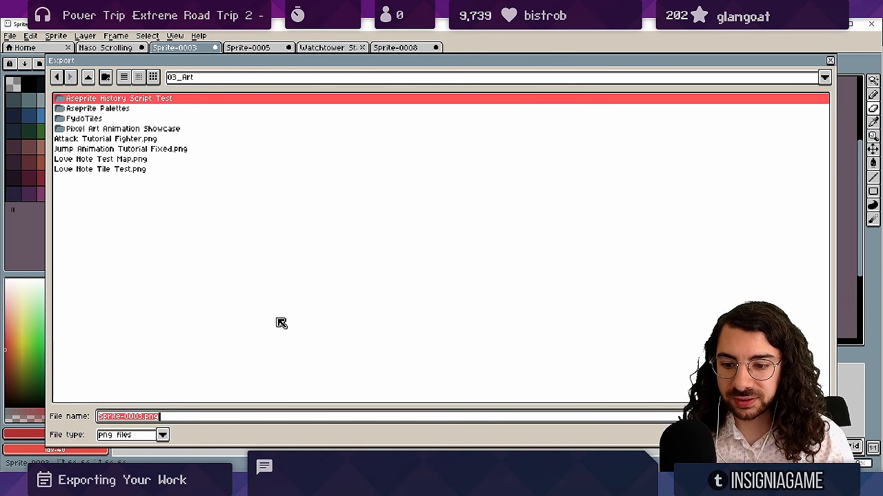
click(162, 434)
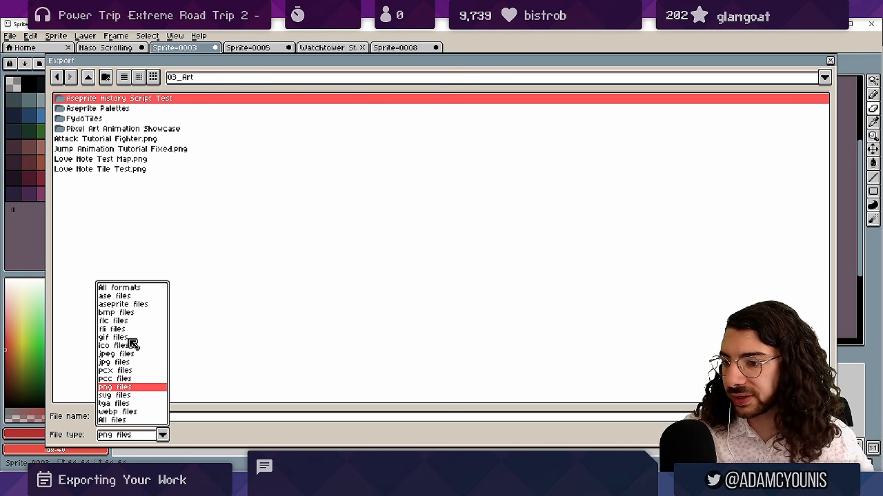
key(Escape)
key(Escape)
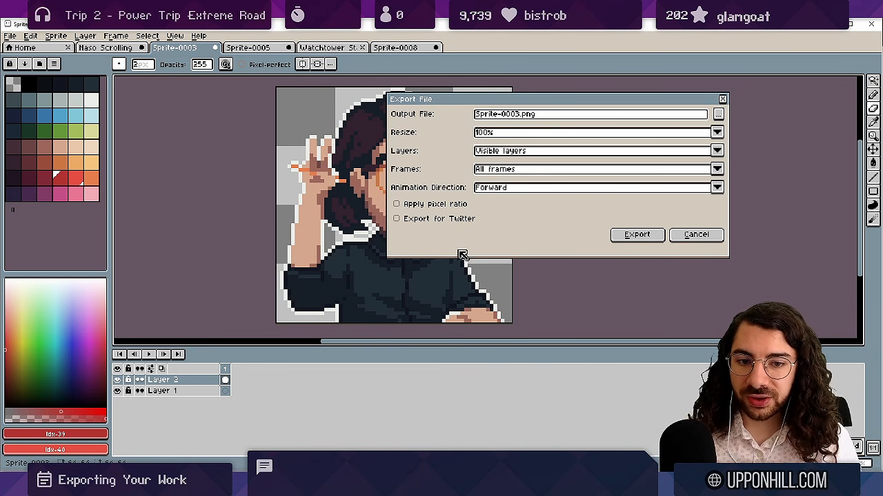
key(Escape)
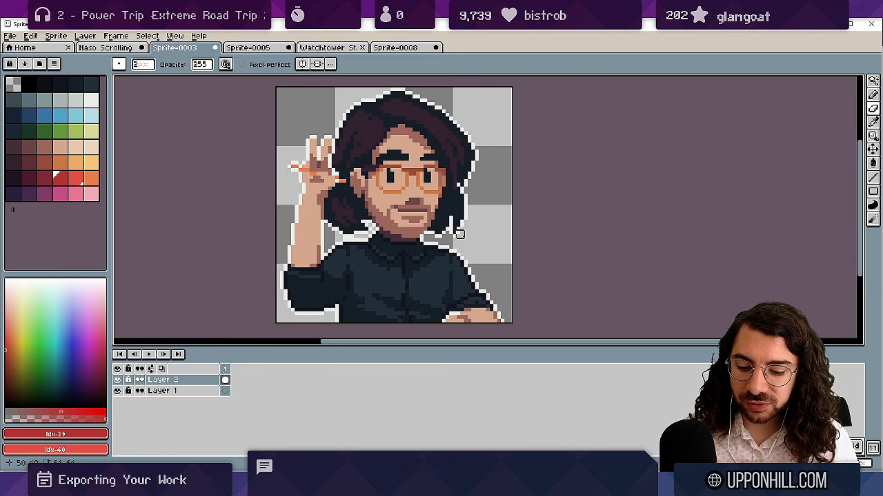
Start a sprite sheet export of the portrait and set the sheet type to By Rows.
key(ctrl+e)
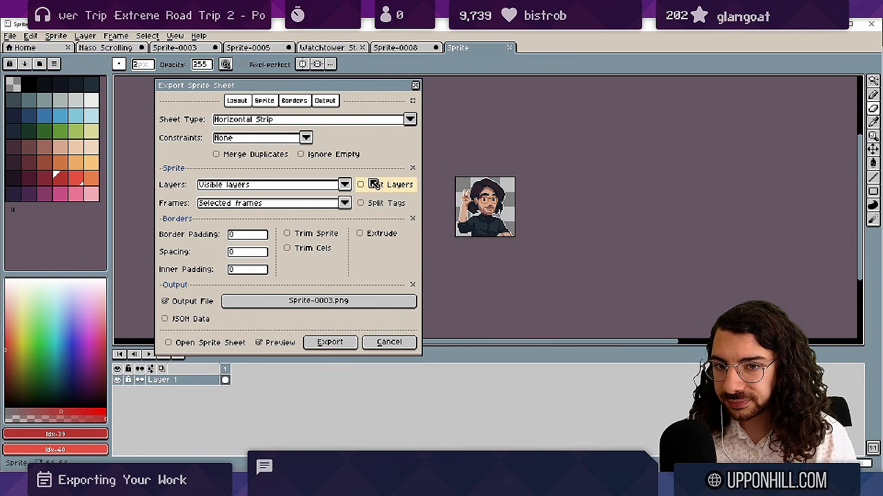
mouse_move(309, 88)
mouse_down()
mouse_move(296, 96)
mouse_move(303, 97)
mouse_up()
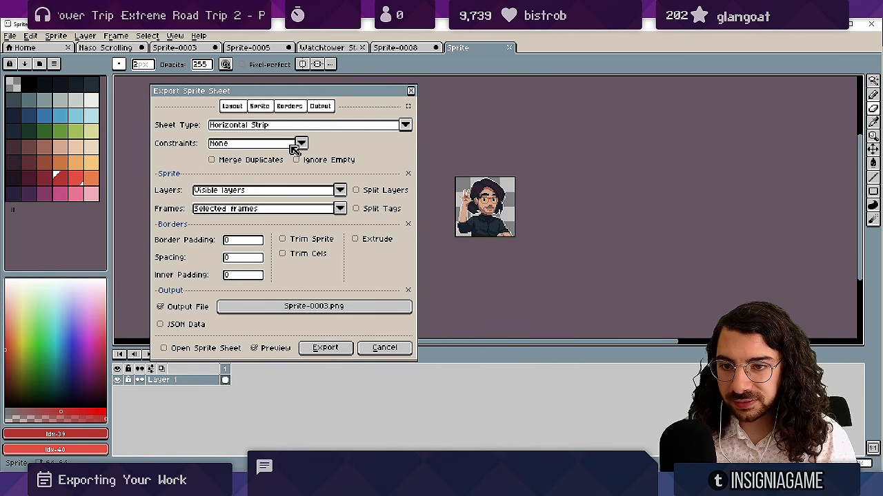
click(315, 130)
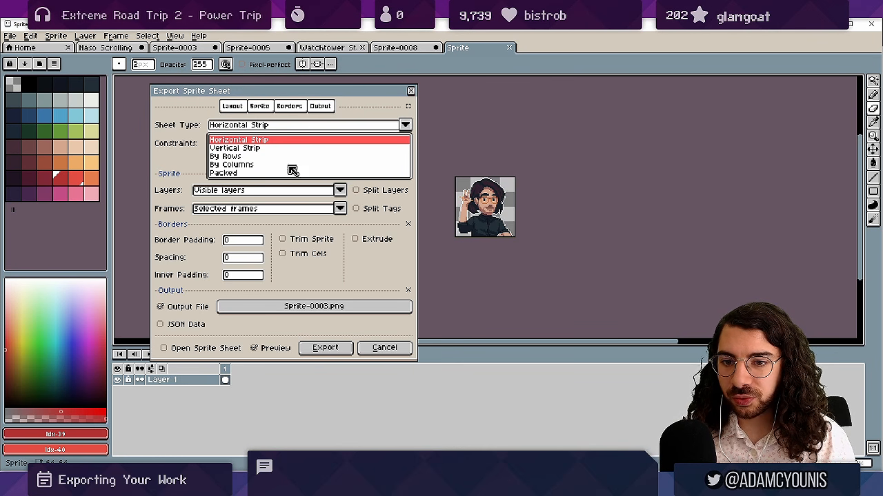
click(295, 129)
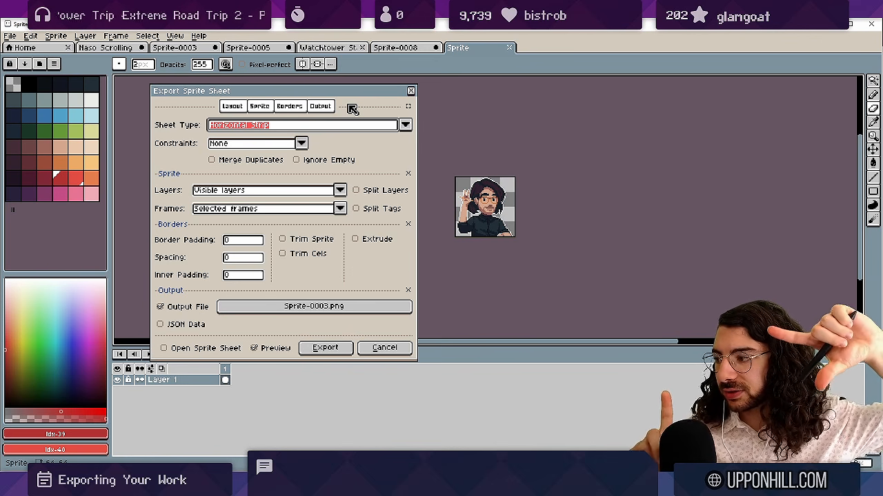
click(319, 128)
click(279, 161)
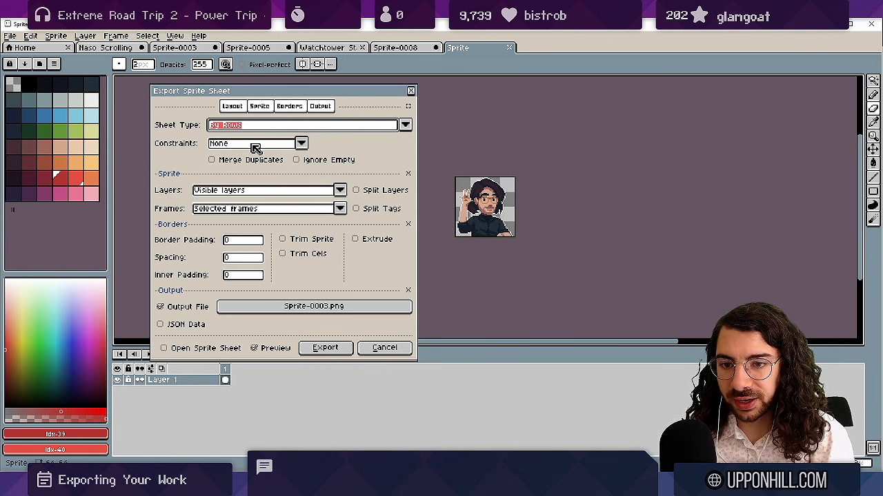
Constrain the sprite sheet to a fixed number of 3 columns and check its layer choices.
click(265, 145)
click(257, 167)
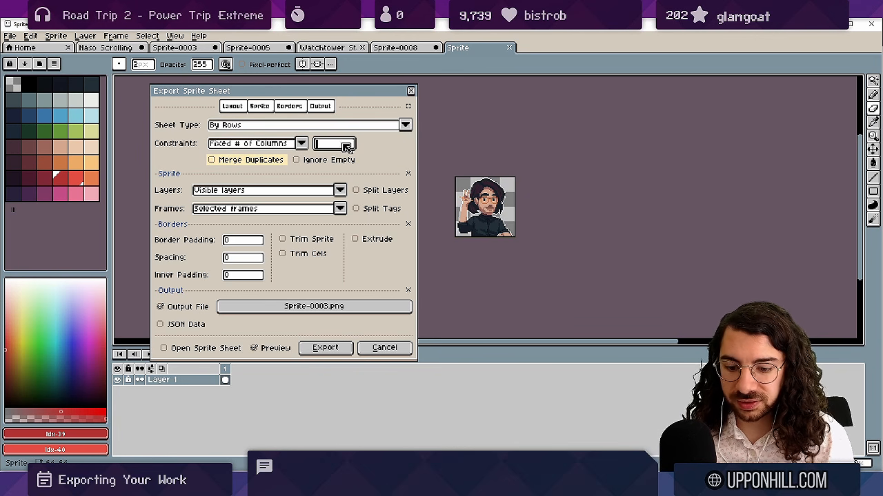
text(3)
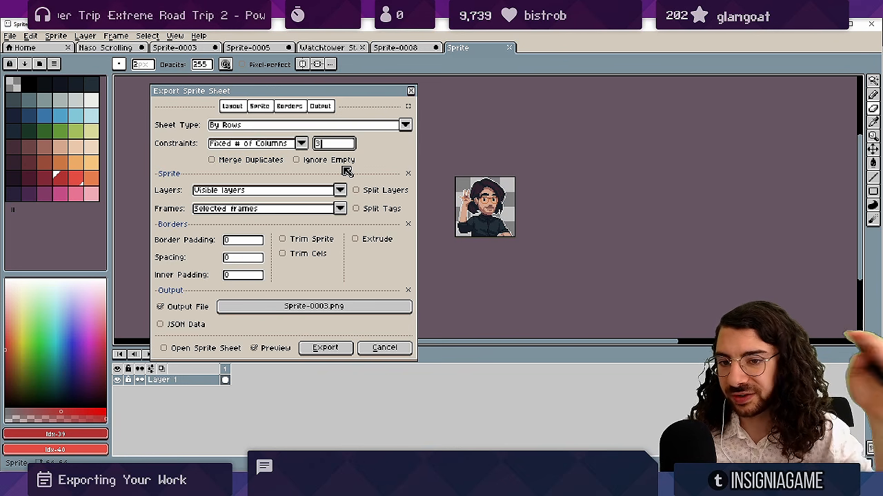
click(268, 197)
click(266, 205)
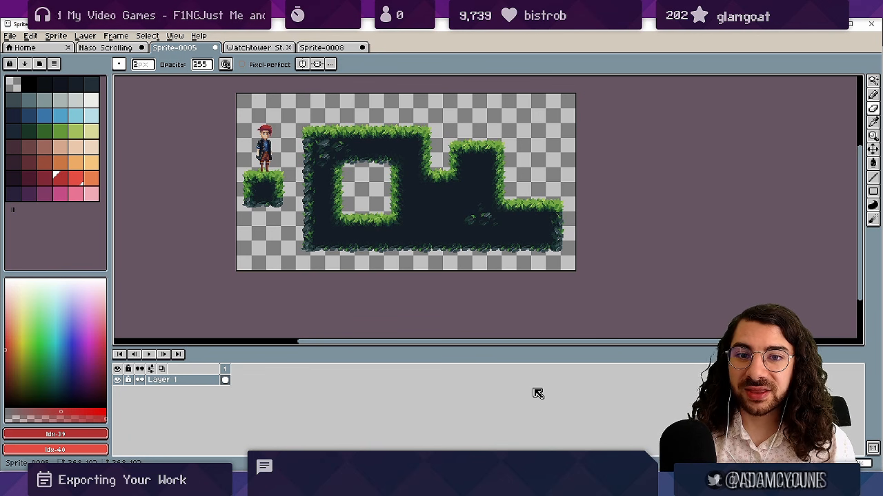
Switch to the empty six-frame sprite Sprite-0008.
click(321, 48)
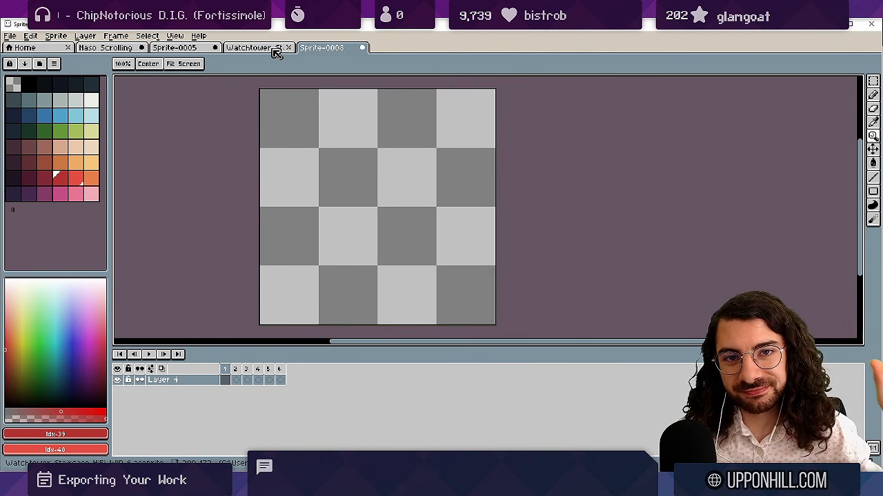